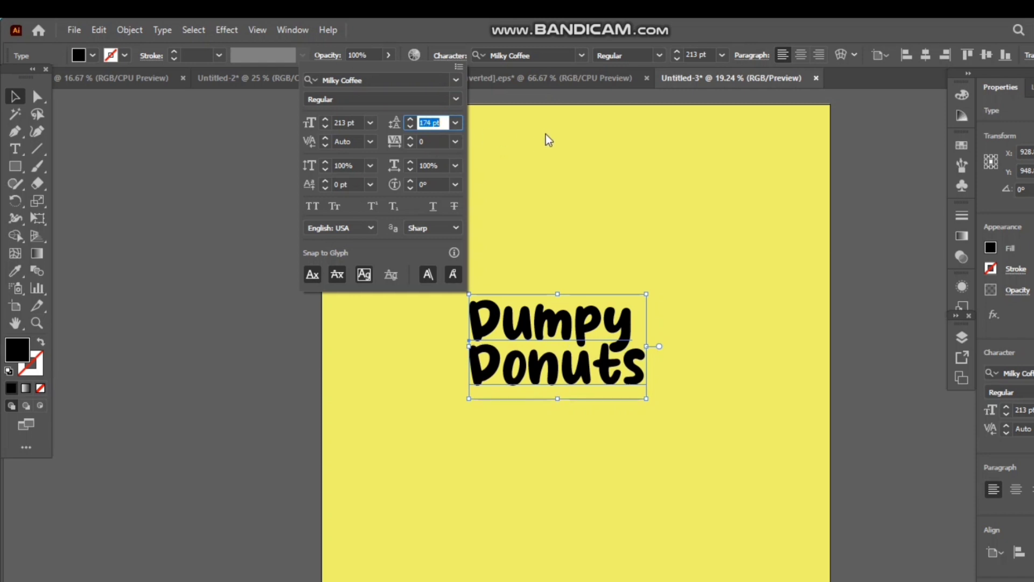
- Enlarge the "Dumpy Donuts" text proportionally to about 320 pt and shift it slightly right on the yellow artboard
left_click(544, 108)
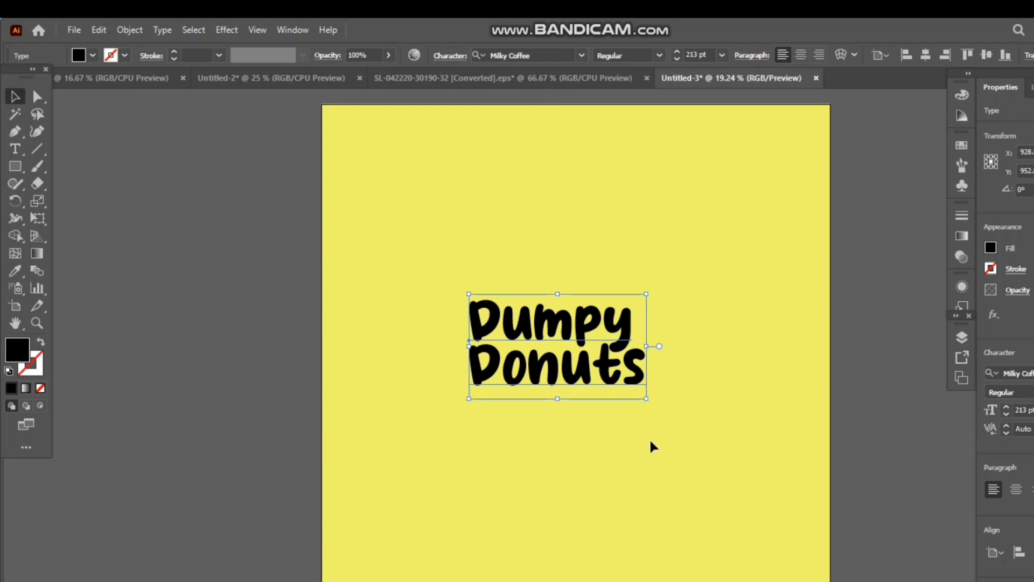
left_click(642, 398)
left_click(642, 382)
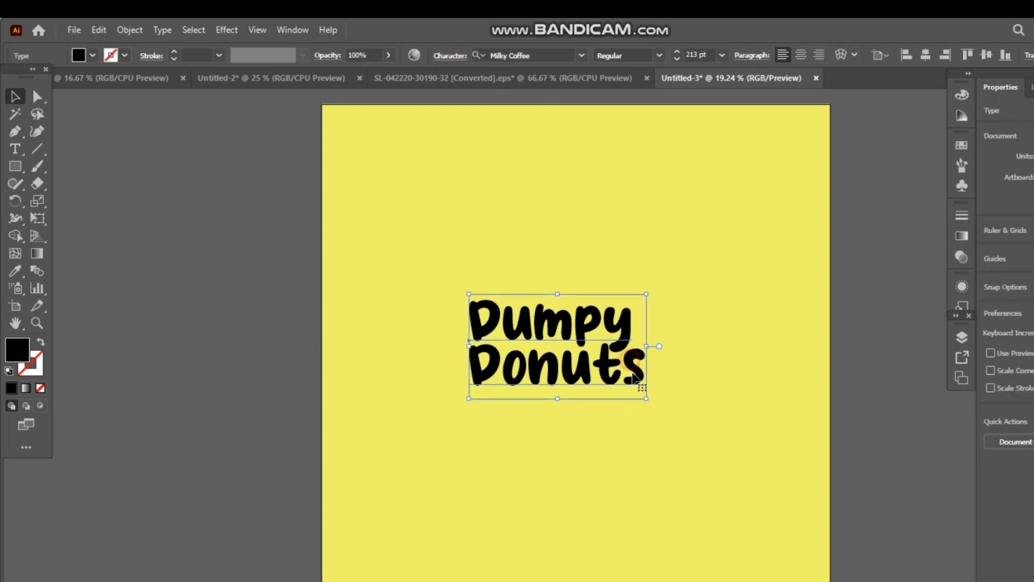
left_click_drag(647, 401, 693, 473)
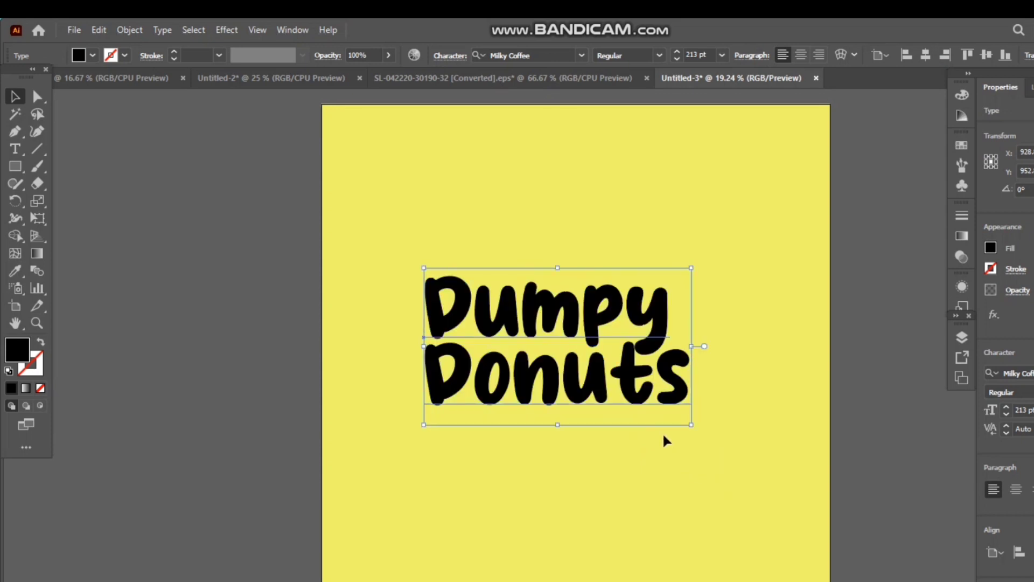
mouse_move(595, 299)
left_mouse_down()
mouse_move(625, 302)
mouse_move(604, 309)
left_mouse_up()
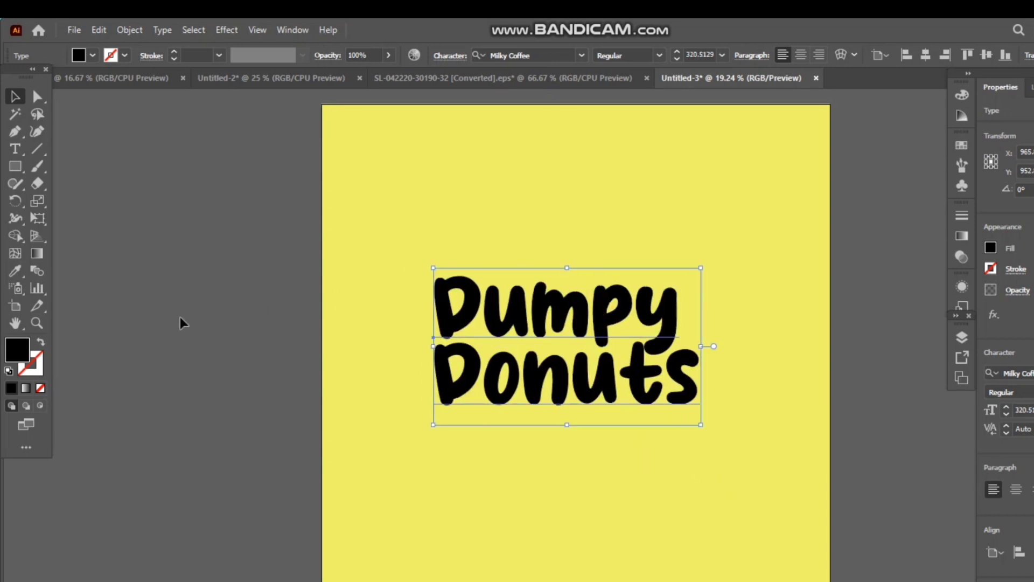
- Fill the "Dumpy Donuts" text with the colour #ff742e and convert it to outlines
double_click(21, 348)
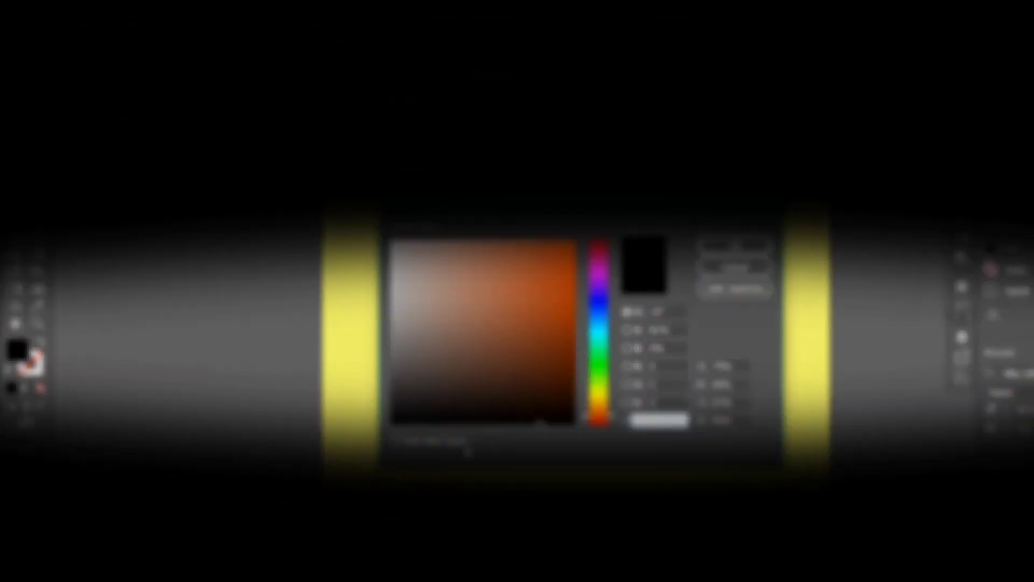
type("ff")
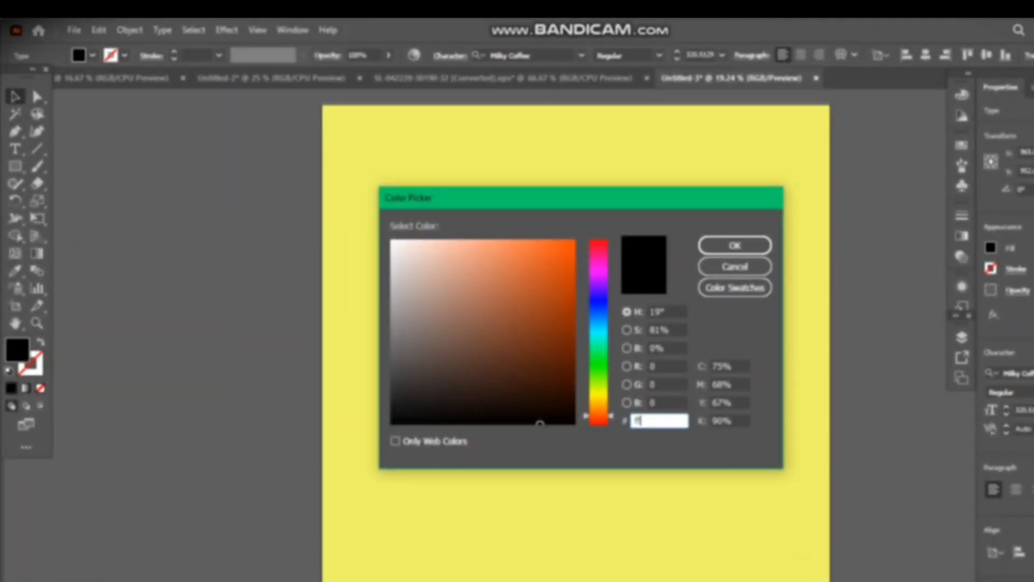
type("7")
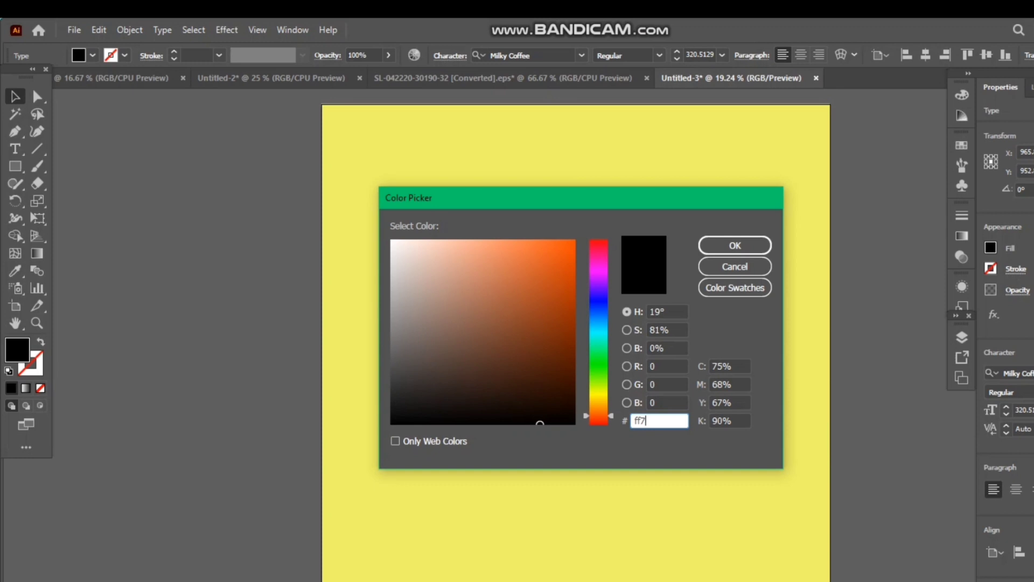
type("42e")
key("Return")
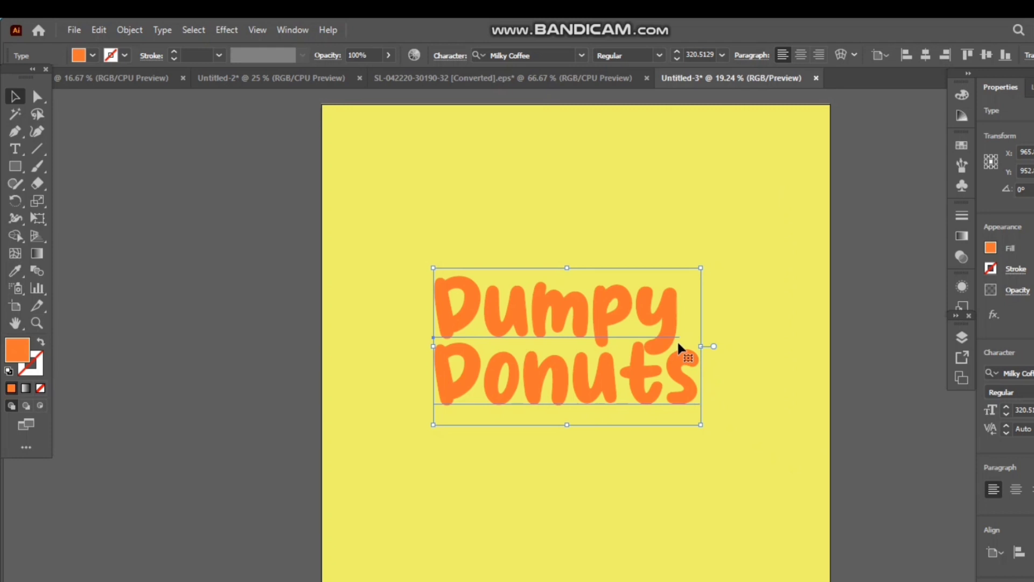
right_click(674, 311)
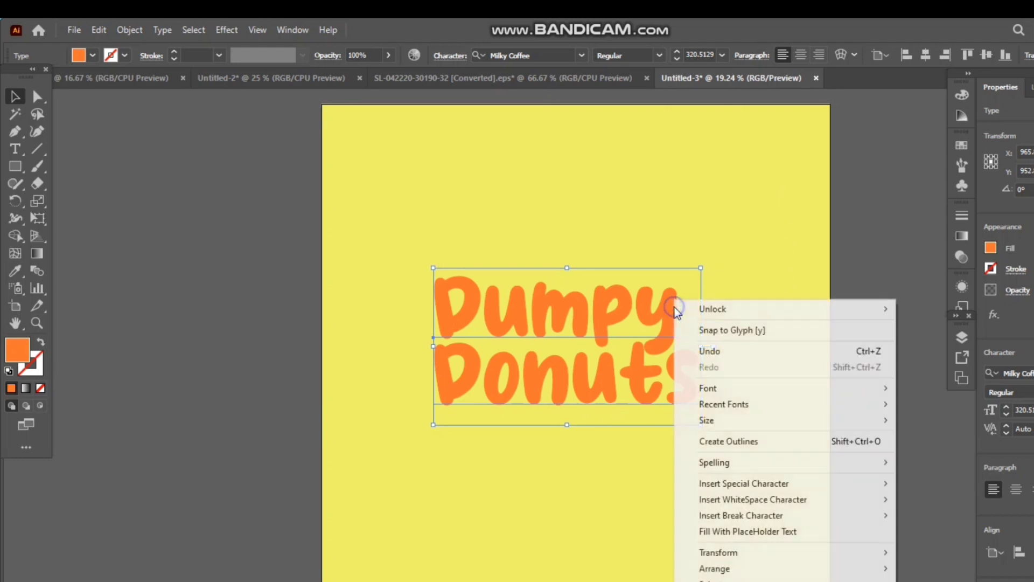
left_click(733, 444)
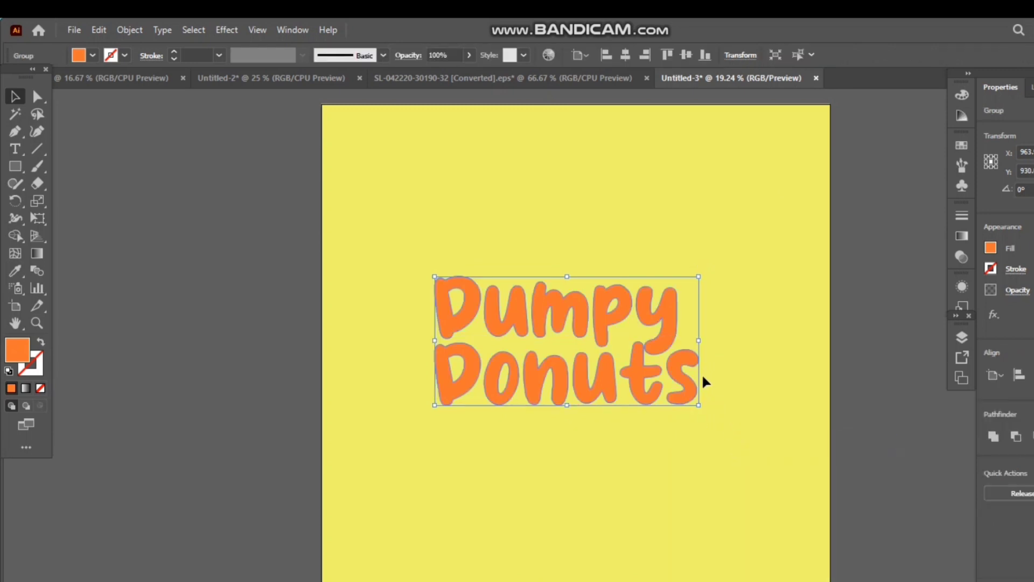
key("a")
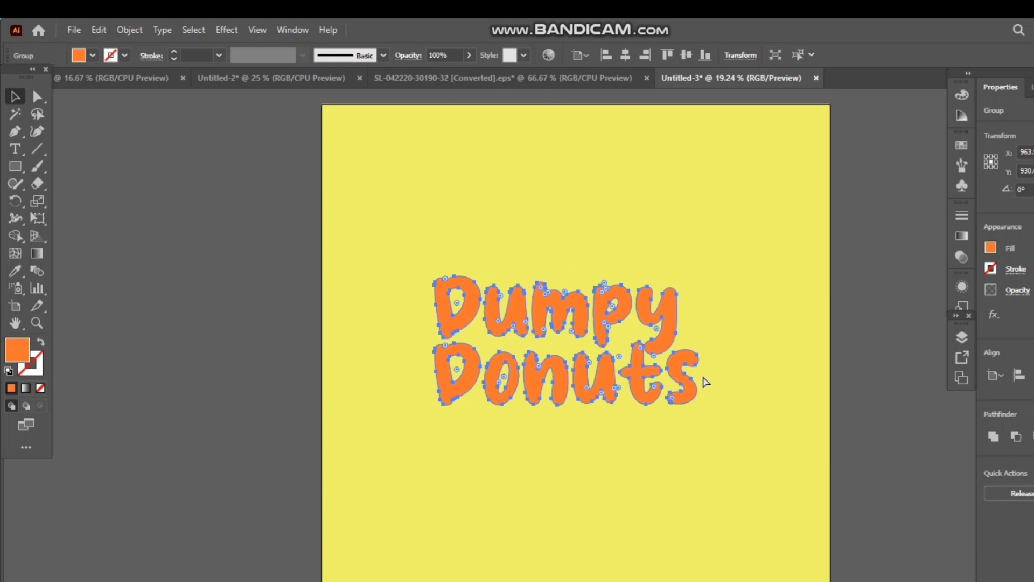
key("v")
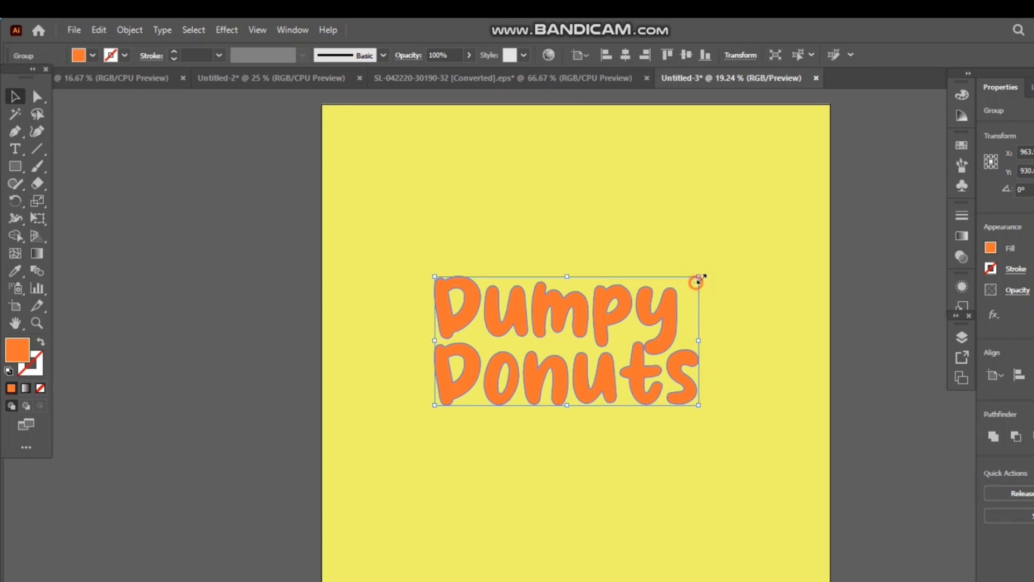
left_click_drag(699, 277, 689, 289)
key("a")
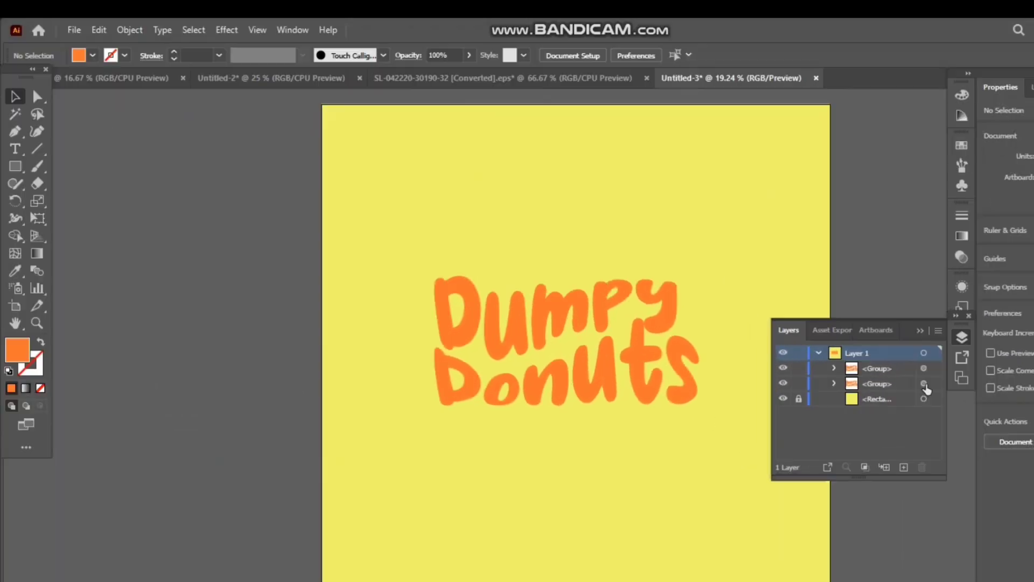
- Shrink the rear copy of the lettering to a small size about its centre and fill it with #3d1300
left_click(924, 383)
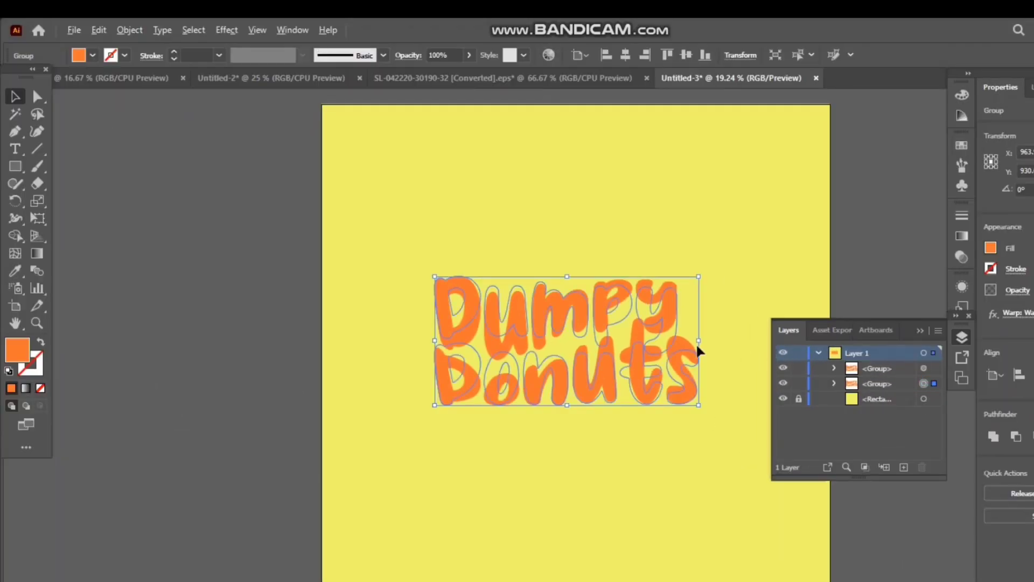
left_click_drag(699, 339, 592, 356)
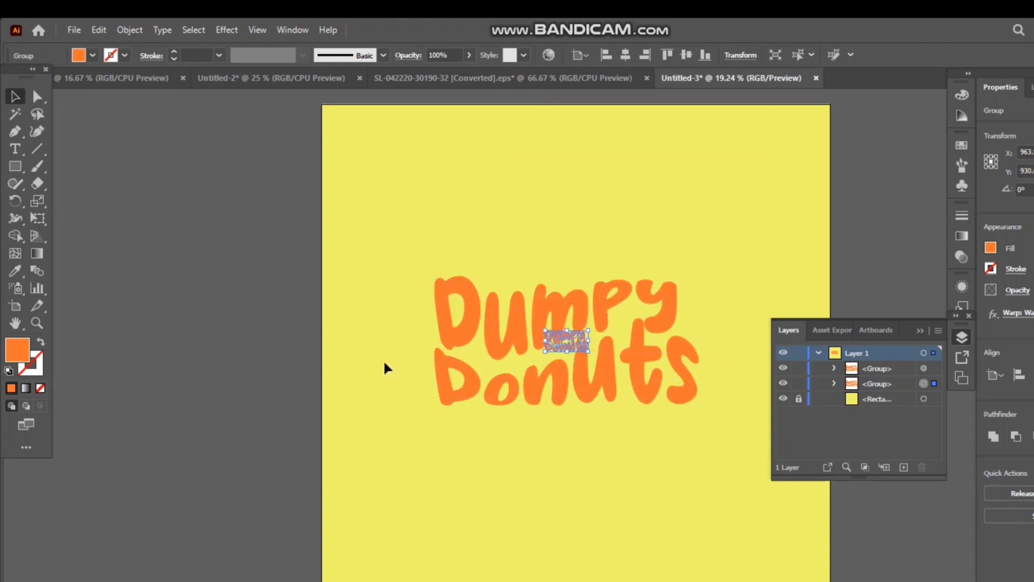
double_click(11, 350)
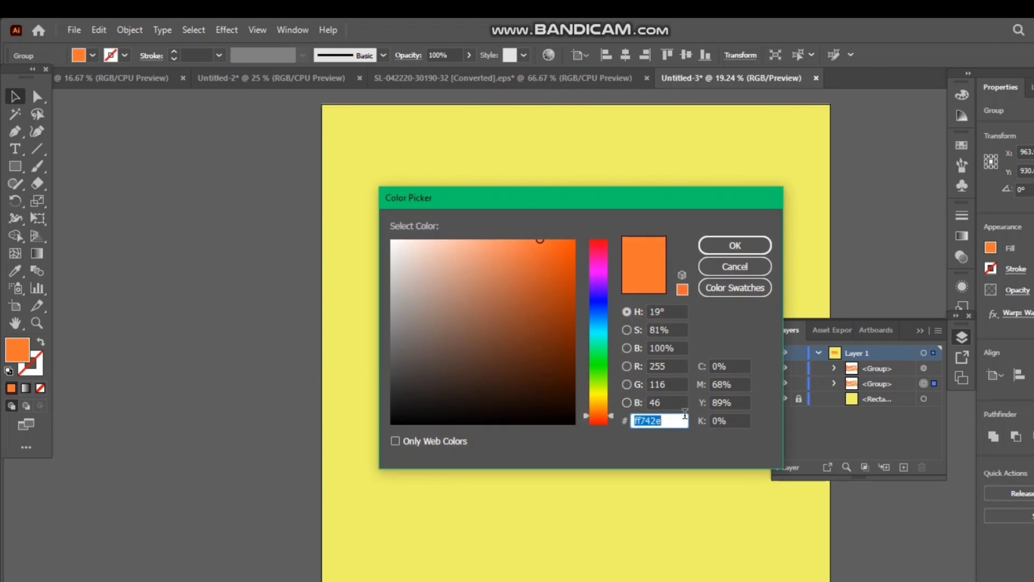
key("BackSpace")
type("3d1300")
key("Return")
left_click(448, 250)
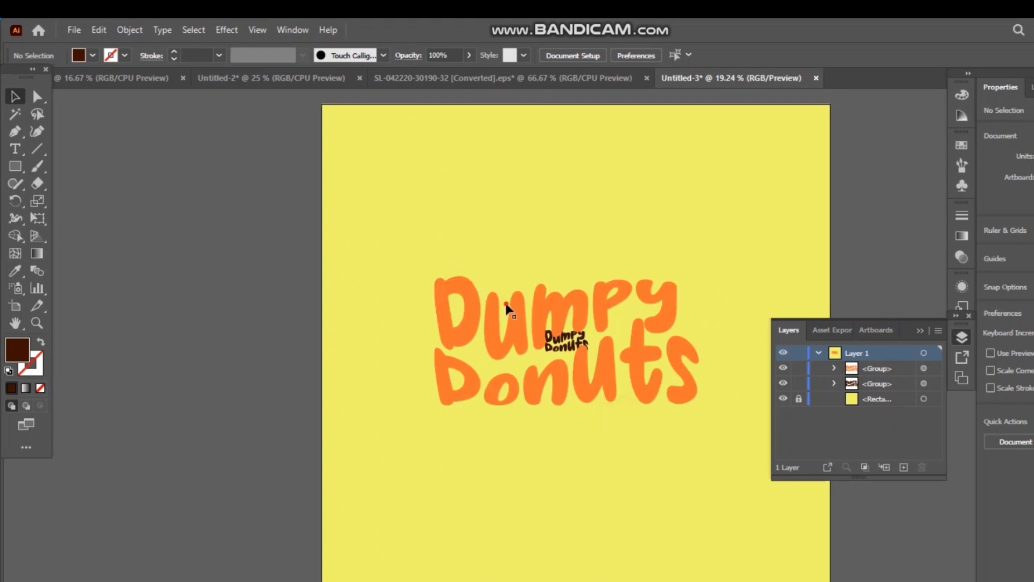
- Make a blend between the large orange lettering and the small dark brown copy
mouse_move(505, 297)
left_mouse_down()
mouse_move(545, 351)
mouse_move(503, 288)
left_mouse_up()
left_click(407, 240)
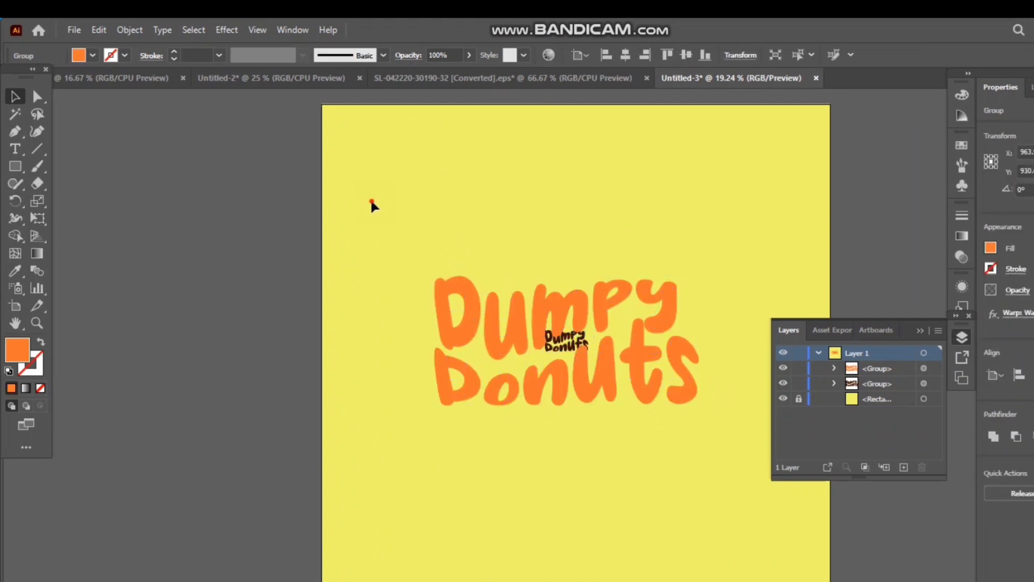
left_click_drag(472, 330, 602, 463)
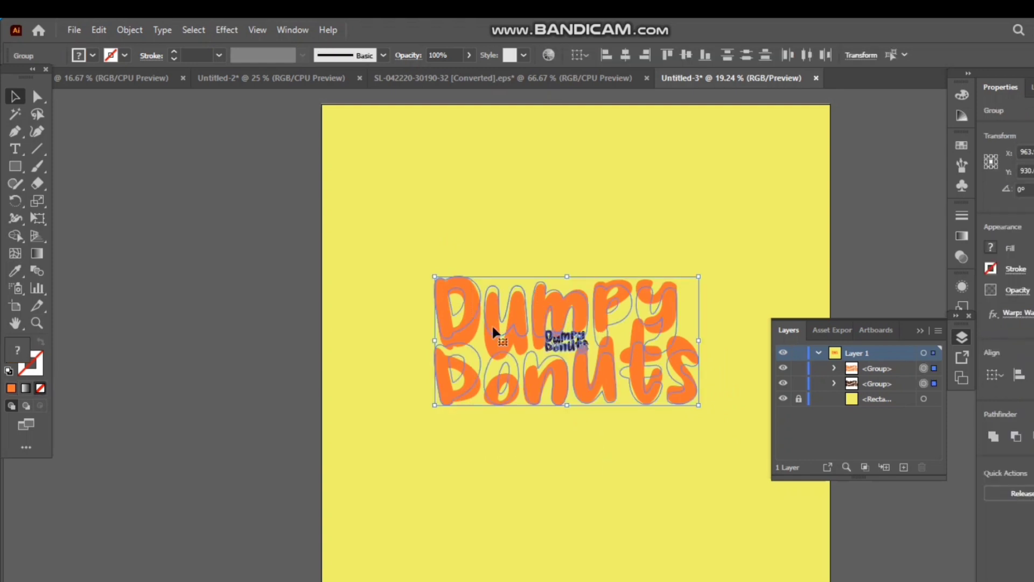
left_click(230, 34)
mouse_move(276, 215)
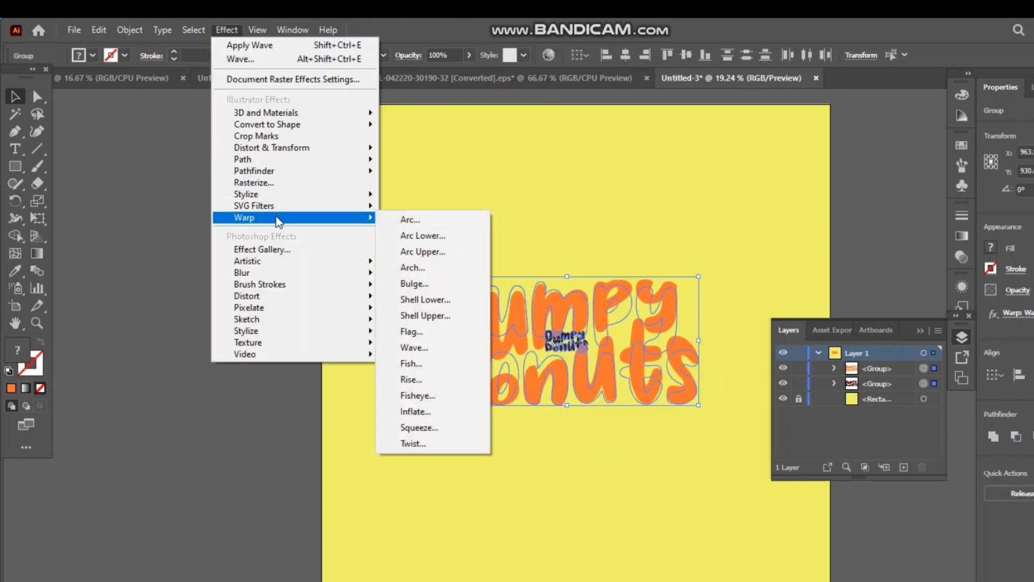
left_click(143, 33)
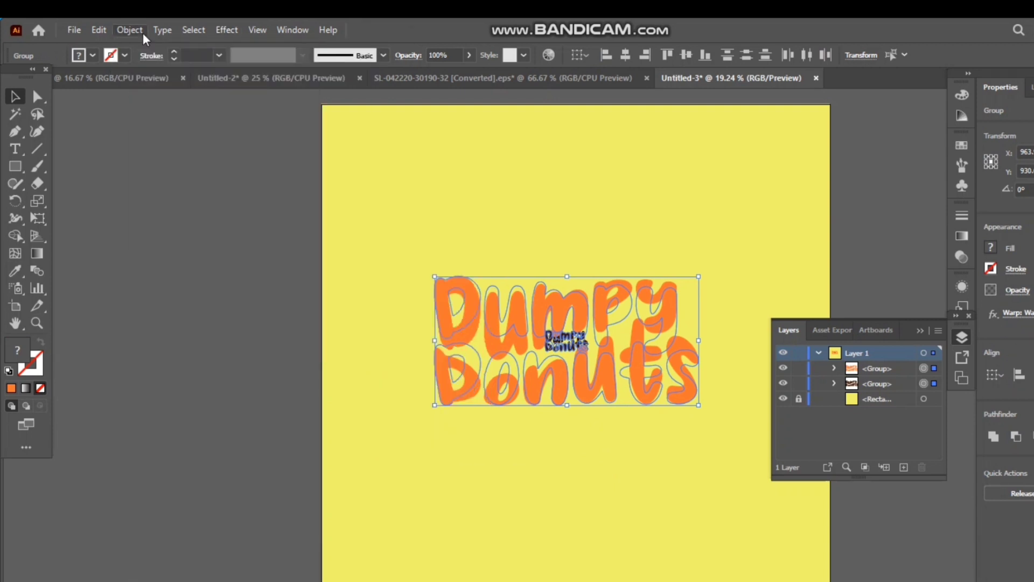
left_click(143, 33)
mouse_move(202, 443)
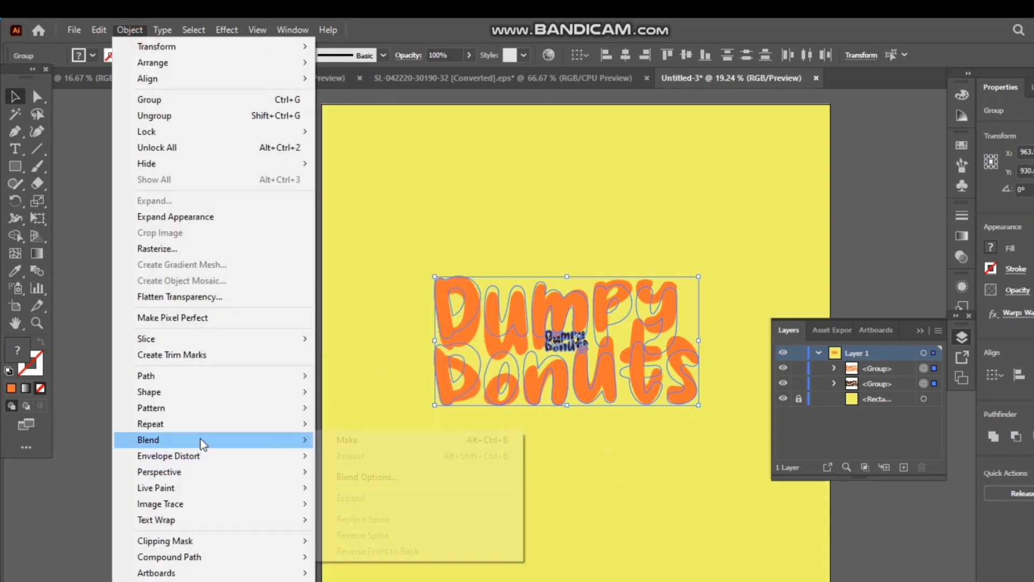
left_click(365, 444)
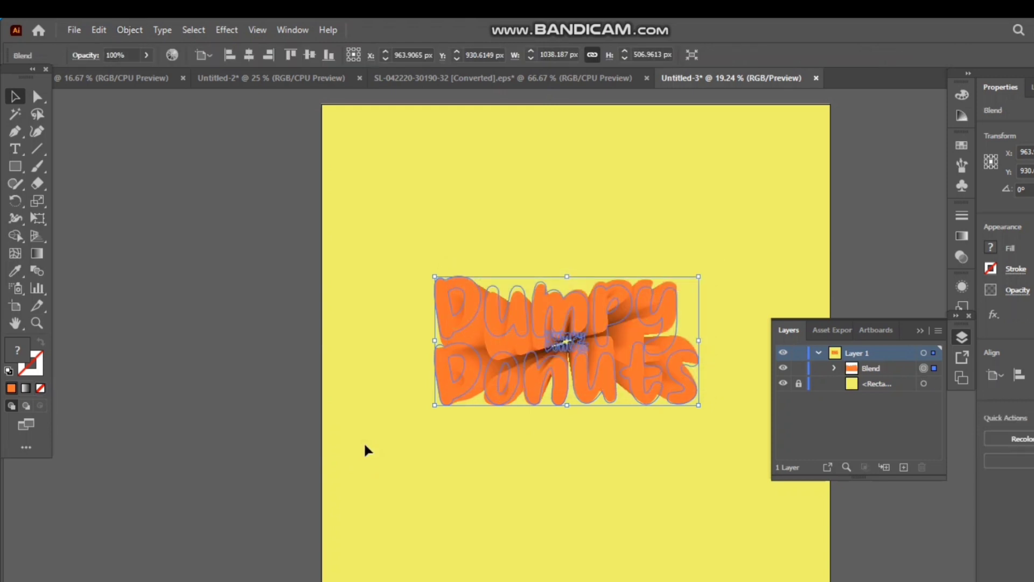
left_click(619, 466)
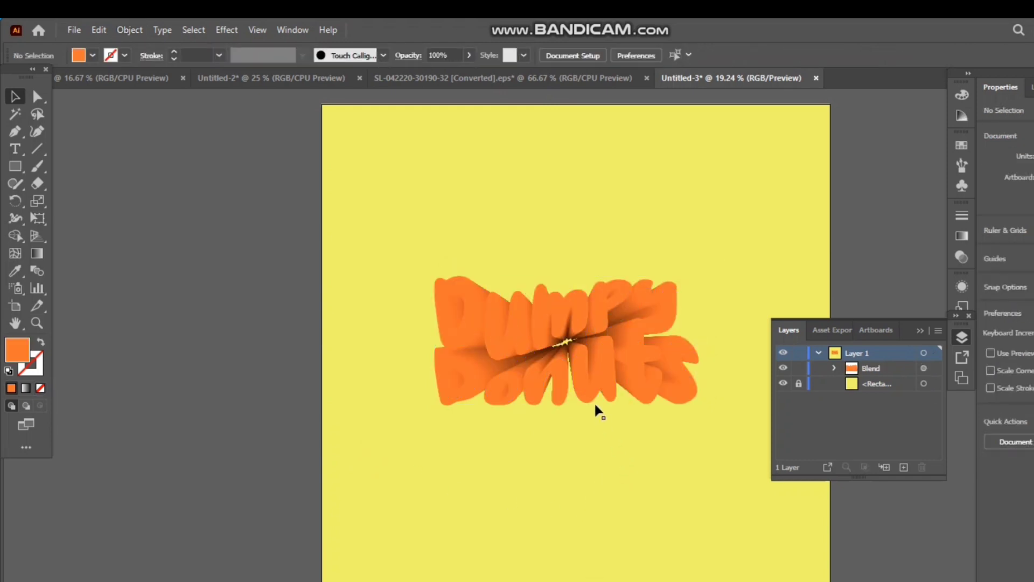
- Move the small dark brown lettering inside the blend about 102 px left and 107 px up
left_click(833, 368)
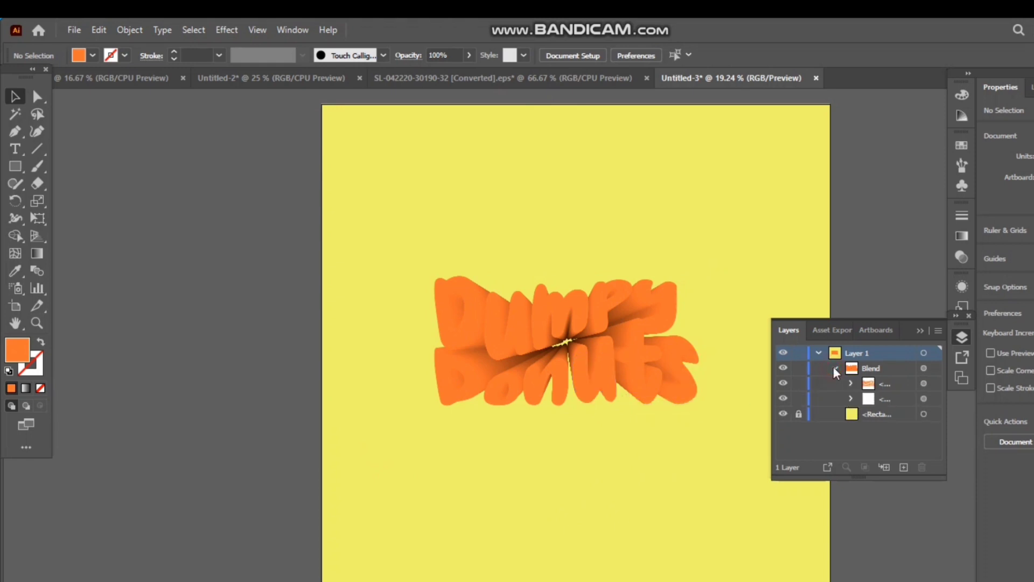
left_click(923, 398)
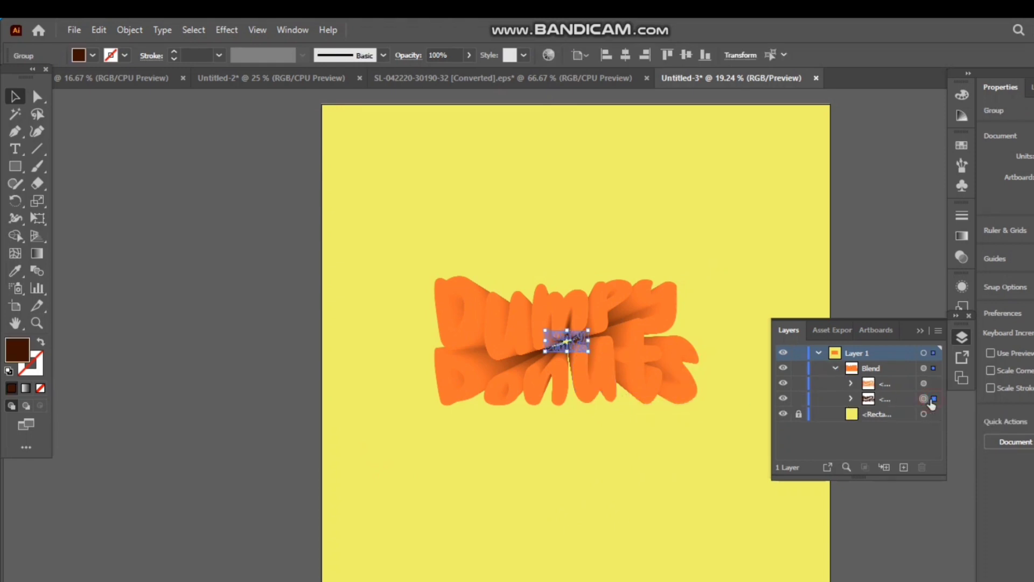
left_click_drag(552, 340, 527, 312)
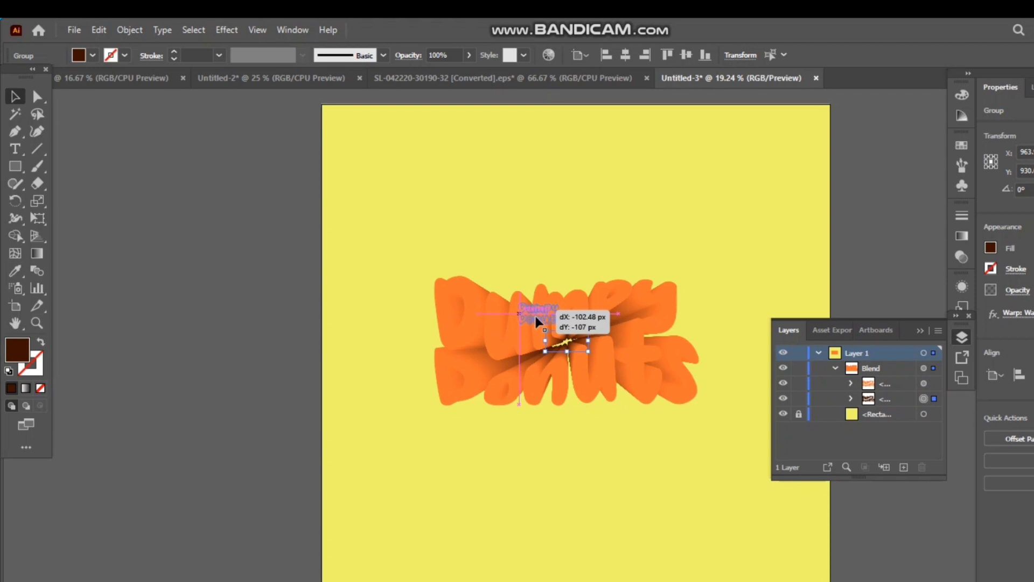
left_click_drag(536, 318, 535, 318)
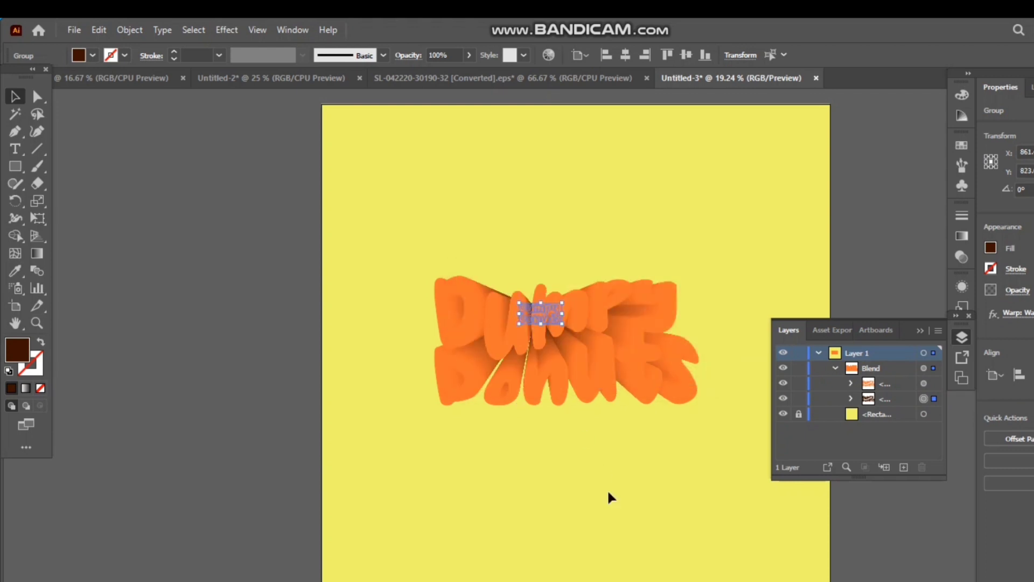
left_click(654, 450)
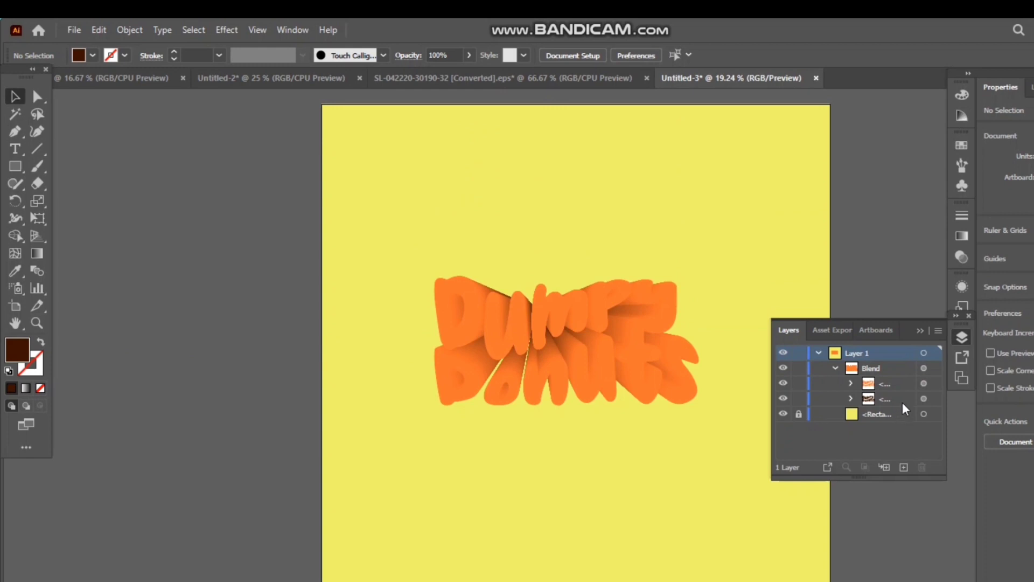
left_click(923, 369)
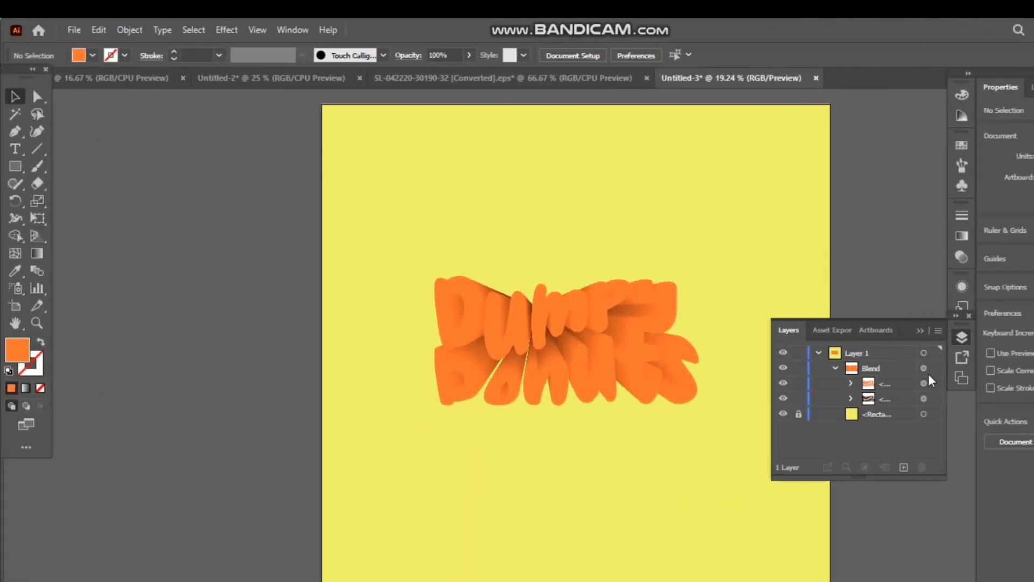
left_click(646, 348)
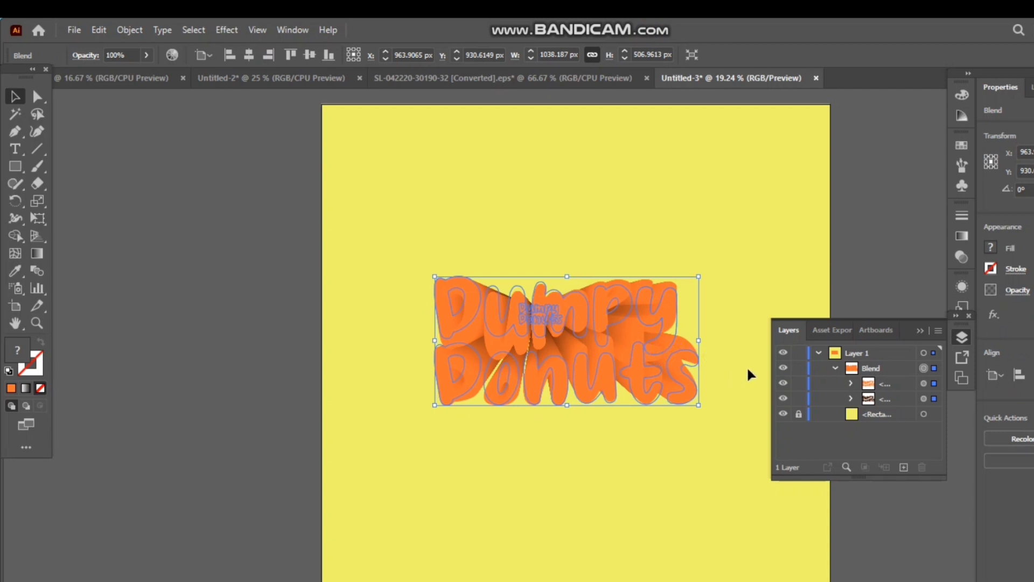
left_click(934, 353)
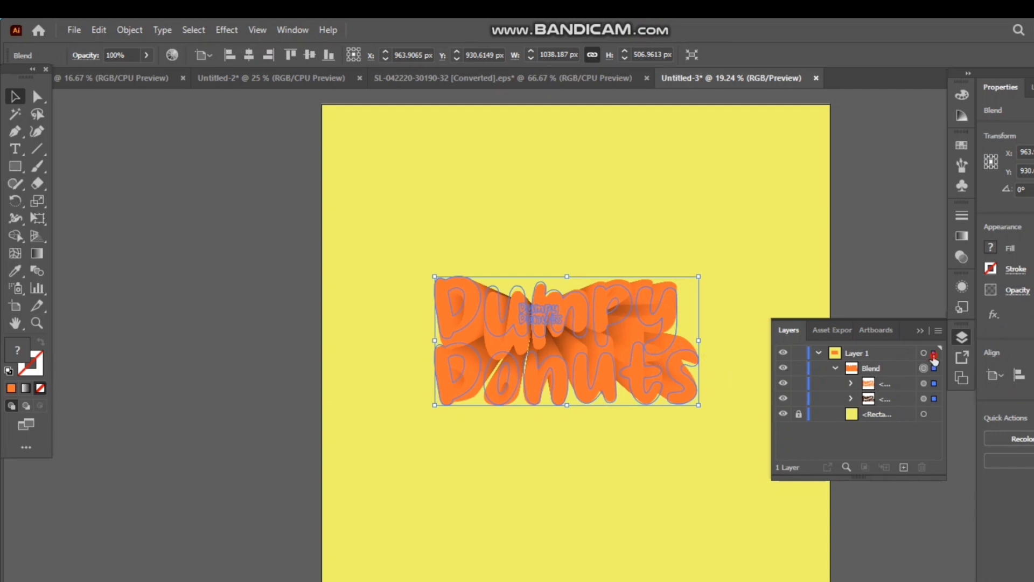
left_click(924, 504)
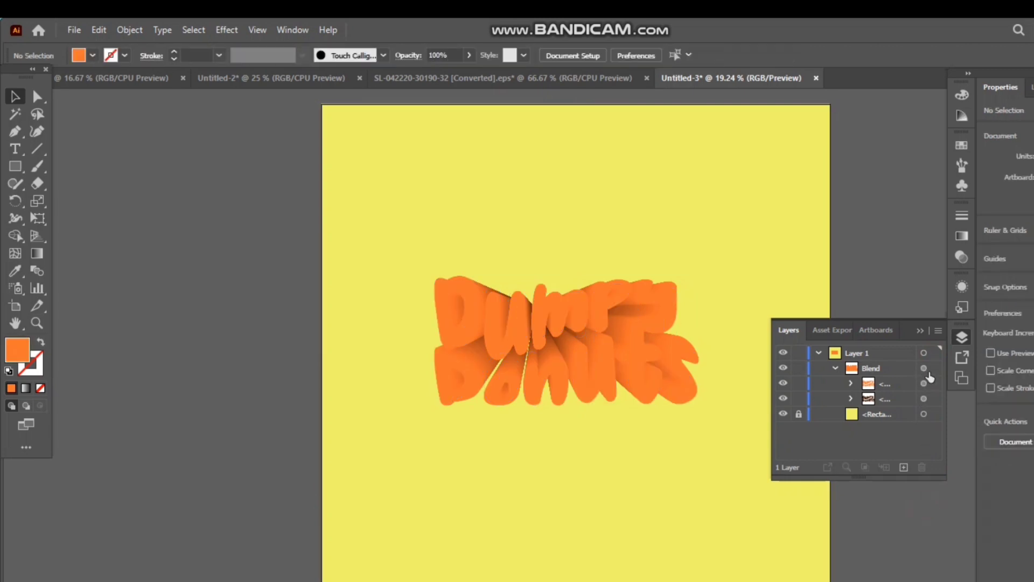
- Duplicate the large front lettering inside the blend and move the copy out so it sits above the Blend in the layer stack
left_click(925, 383)
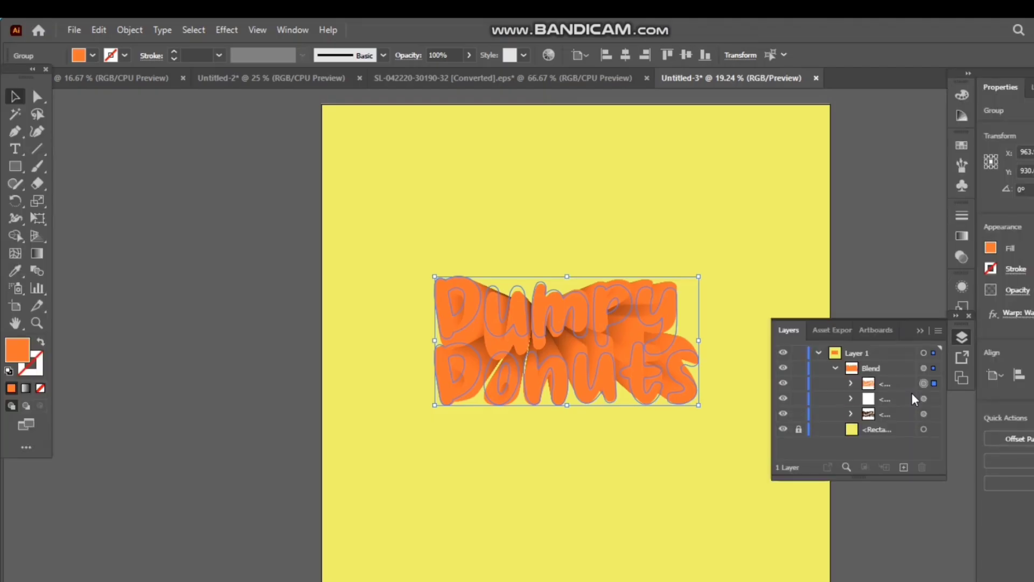
left_click(886, 383)
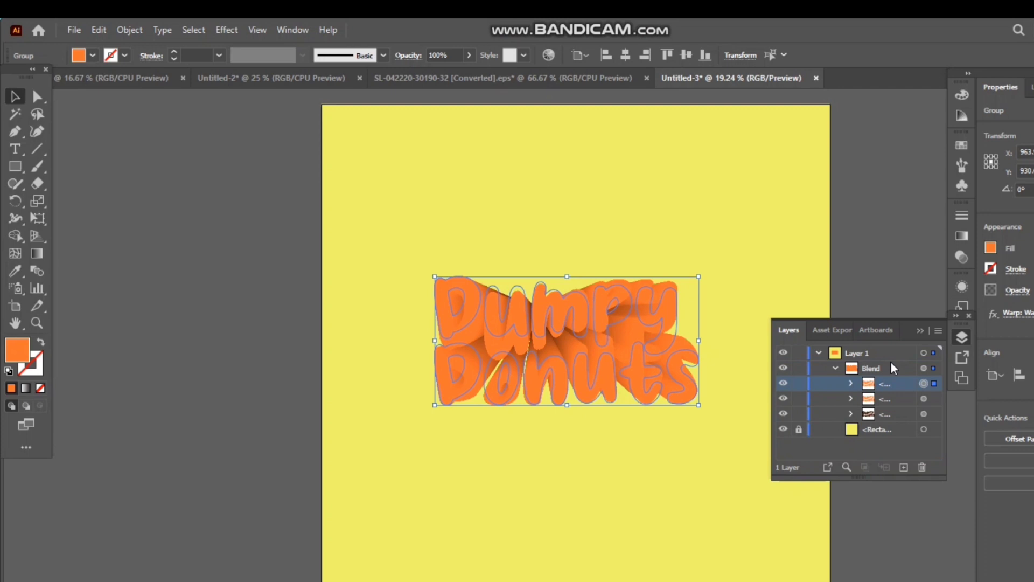
key("ctrl+shift+e")
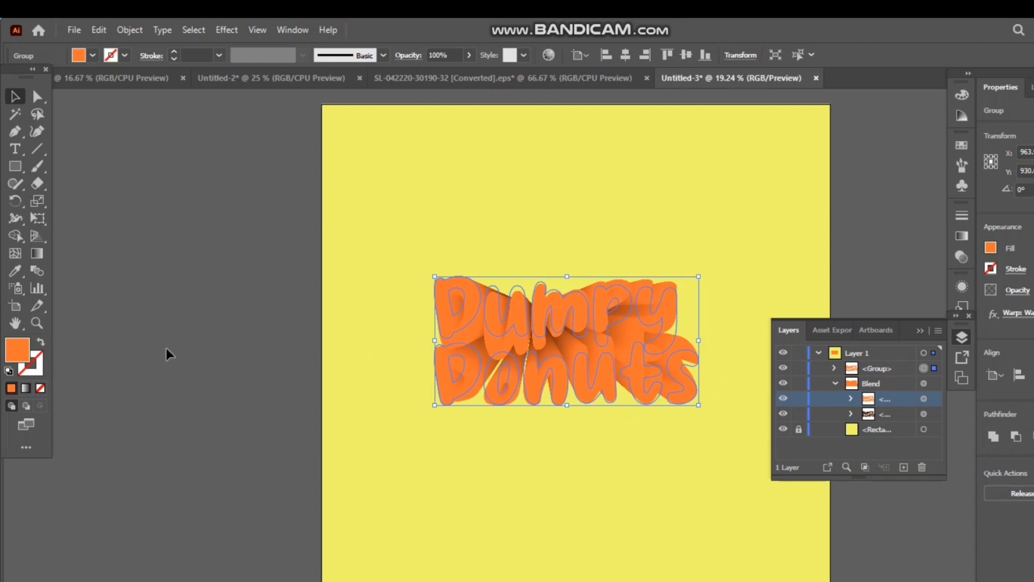
- Fill the copied front lettering with the colour #ffab31 and deselect it
double_click(18, 355)
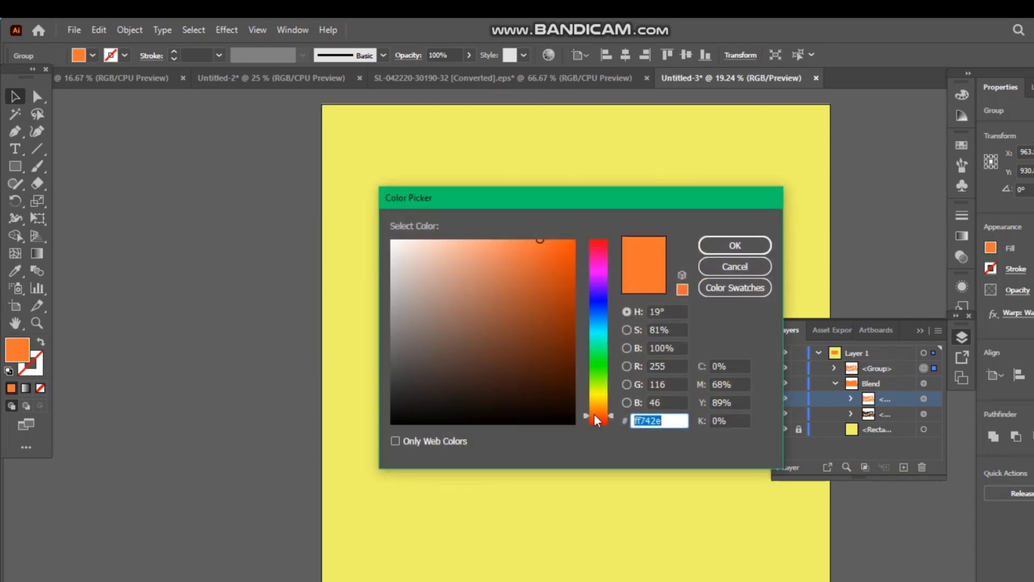
key("BackSpace")
type("ffab31")
key("Return")
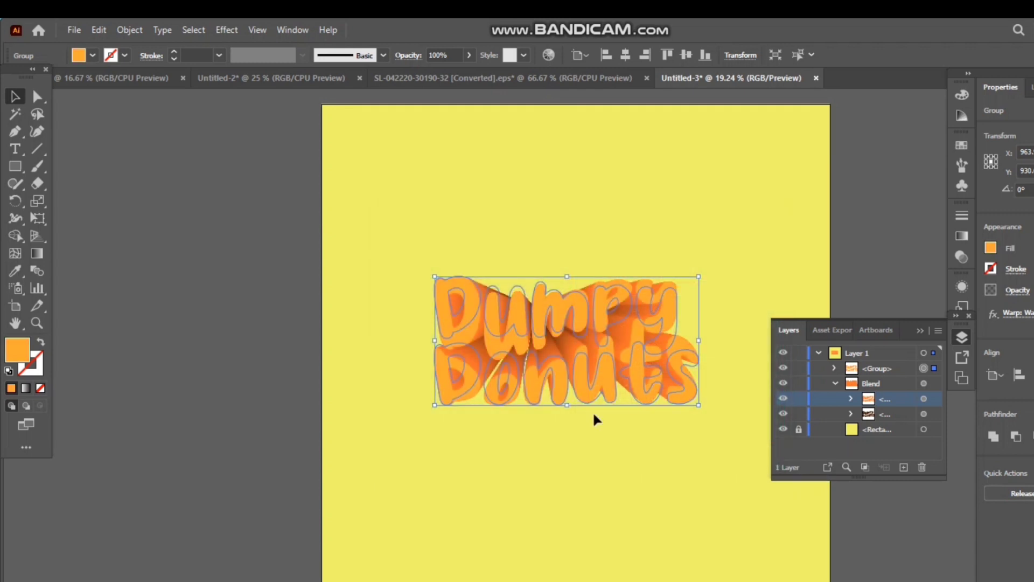
left_click(707, 536)
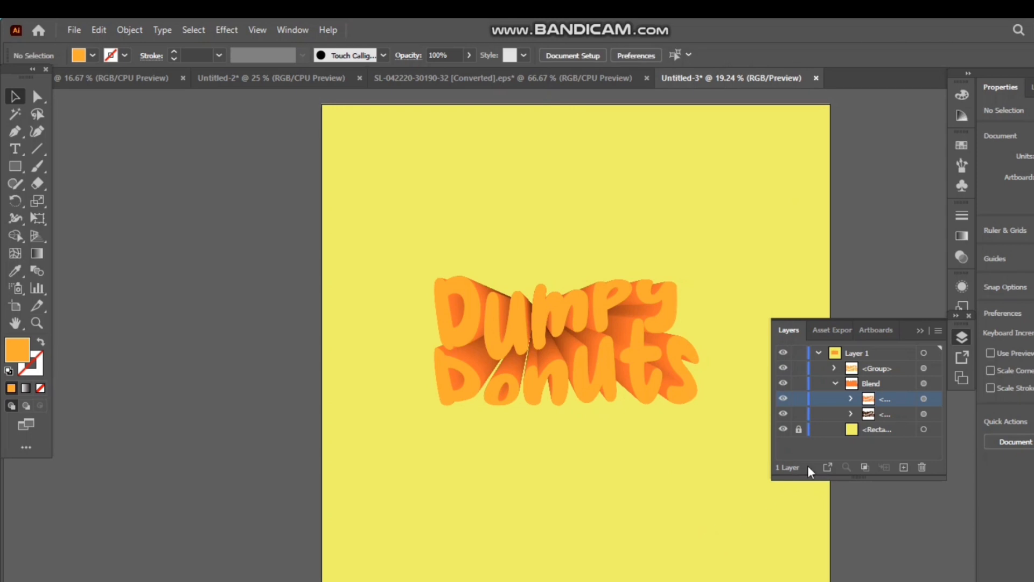
left_click(920, 330)
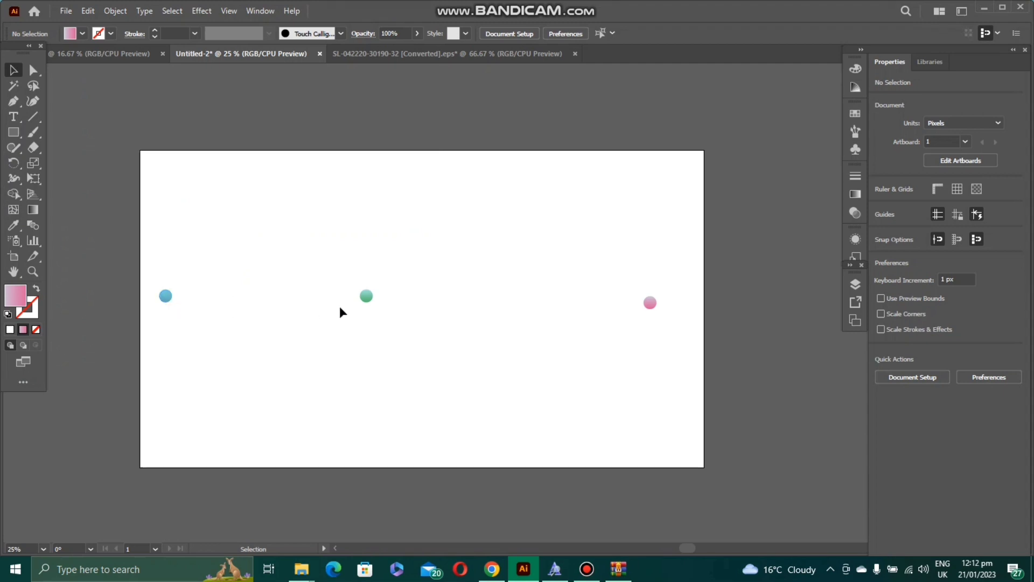
- In the Untitled-2 document, enlarge the blue circle slightly and the green circle to about 118 px, each about its own centre
left_click(368, 299)
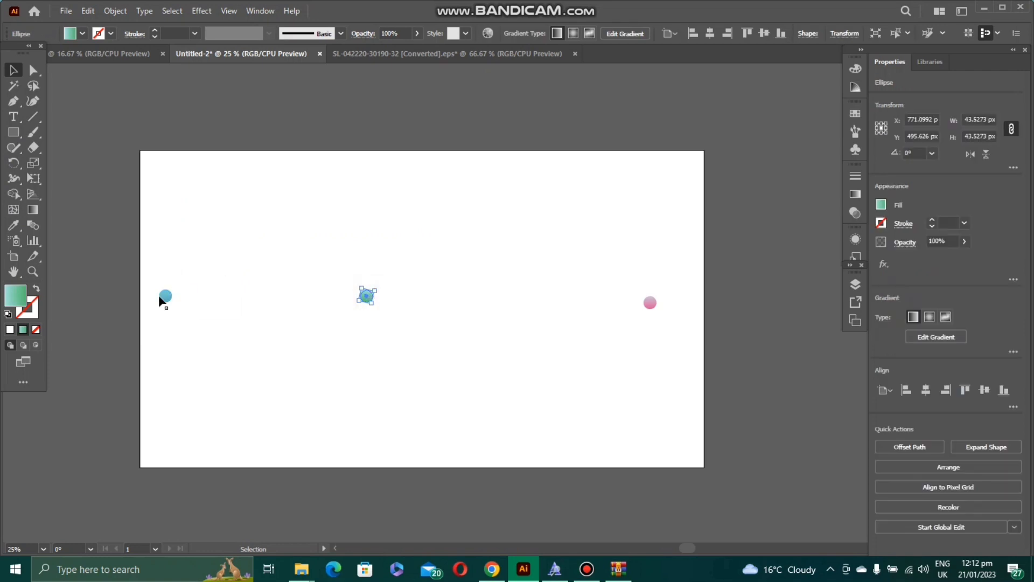
left_click_drag(162, 301, 165, 303)
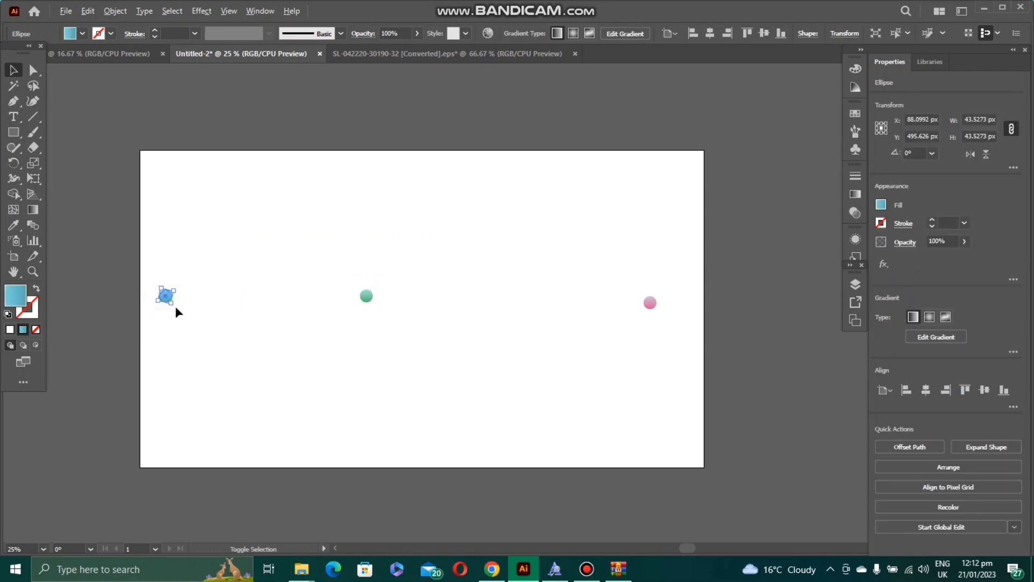
left_click(174, 305)
left_click_drag(171, 303, 201, 330)
left_click(361, 306)
left_click(368, 296)
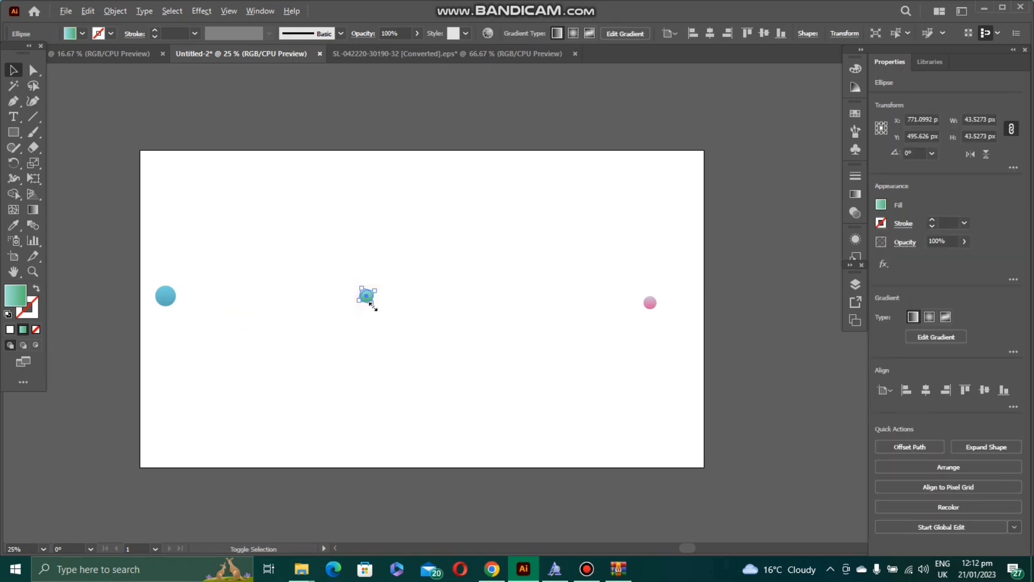
left_click_drag(374, 302, 386, 319)
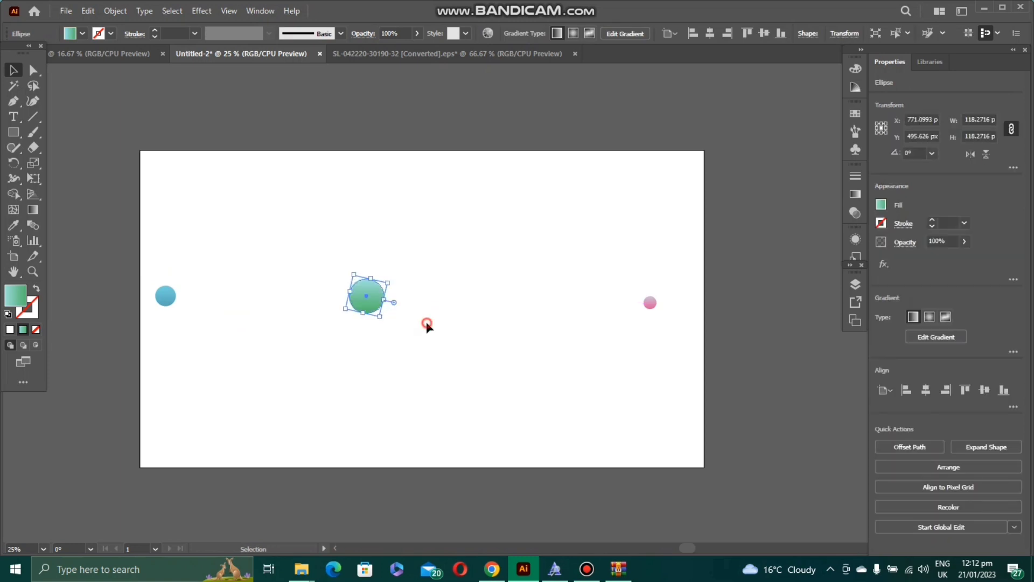
left_click(474, 323)
- Enlarge the pink circle about its centre to about 168 px in diameter
left_click(648, 303)
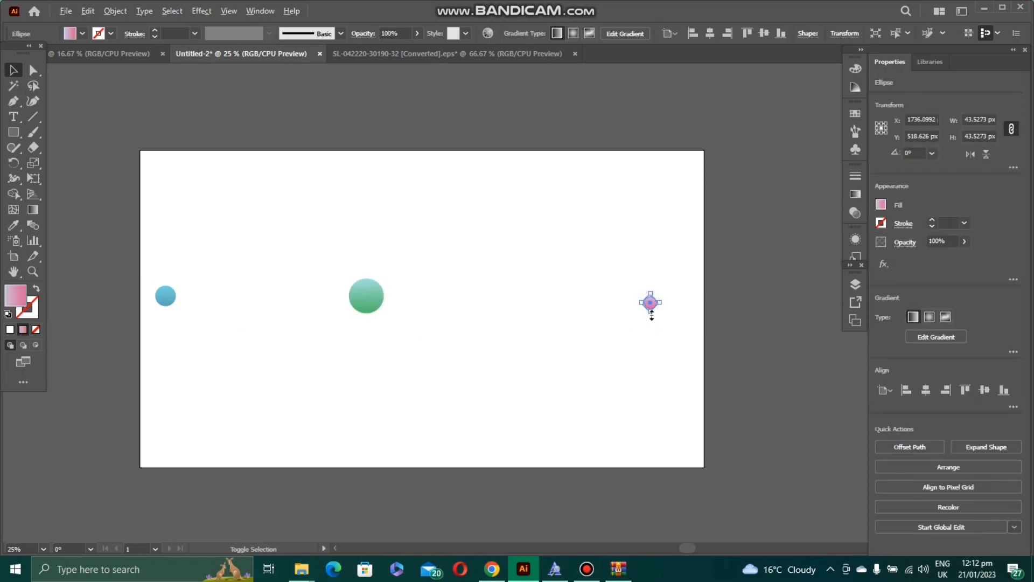
left_click_drag(658, 323, 666, 354)
left_click(596, 353)
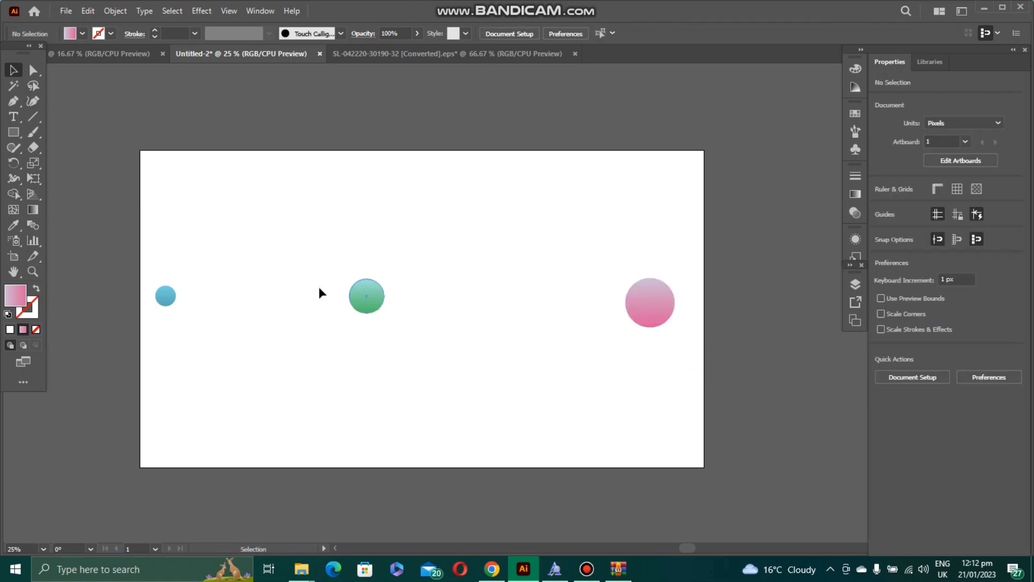
- Move all three gradient circles straight up together by about 143 px
left_click_drag(161, 251, 663, 388)
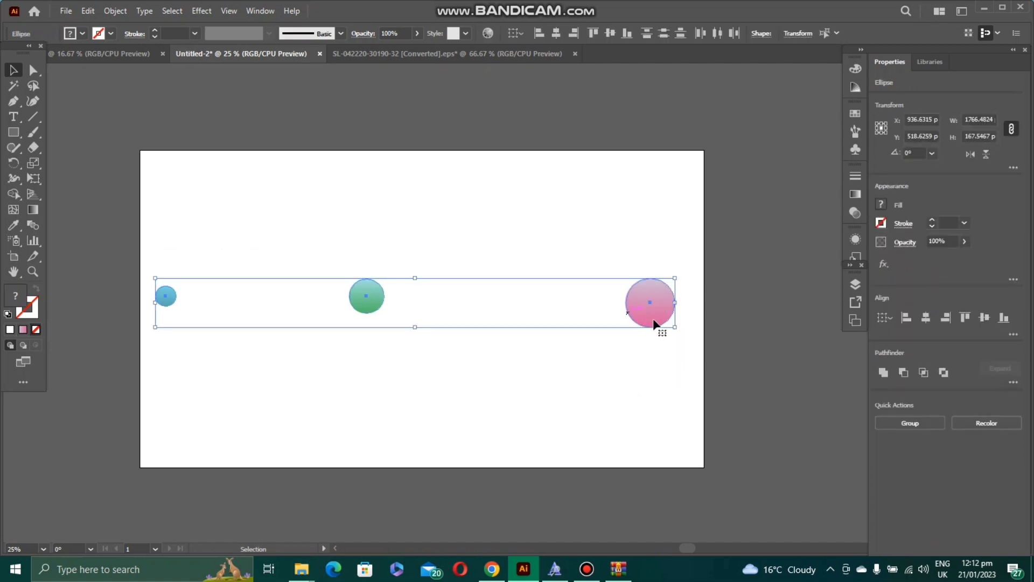
left_click_drag(658, 315, 661, 268)
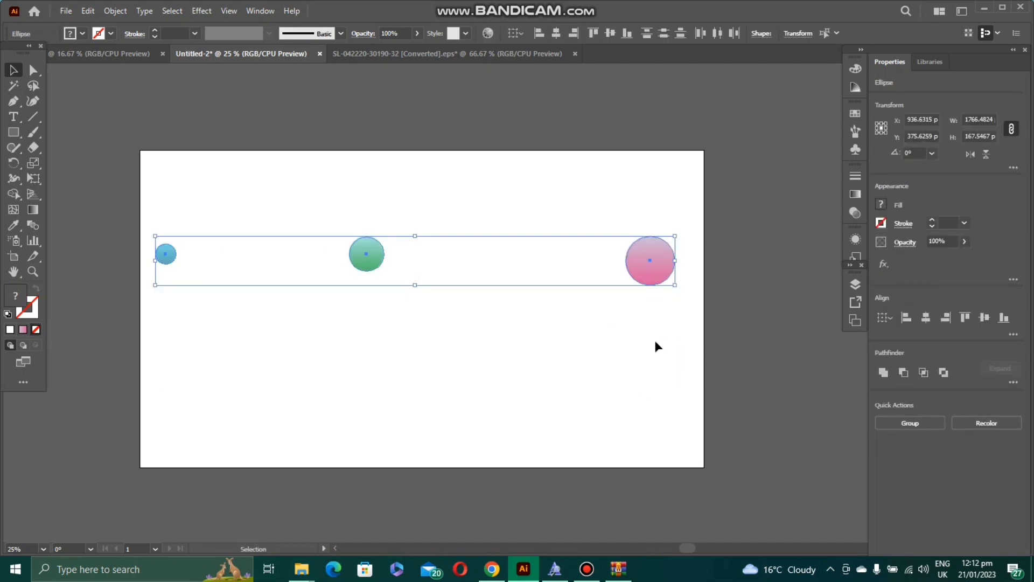
left_click(529, 358)
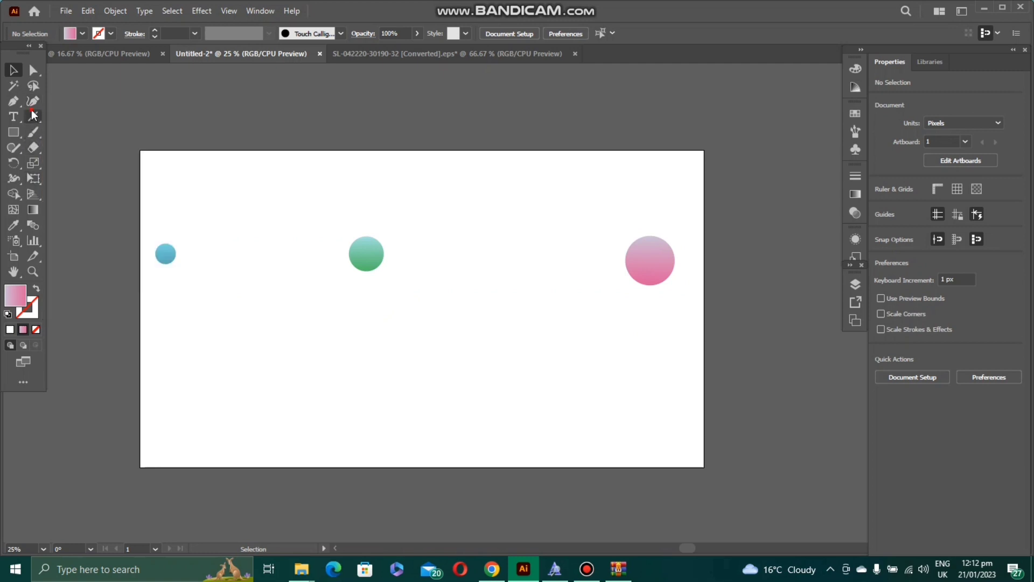
- With the Curvature tool, start a path in the artboard's lower-left area and curve it around into a first small loop
left_click(32, 114)
left_click(32, 101)
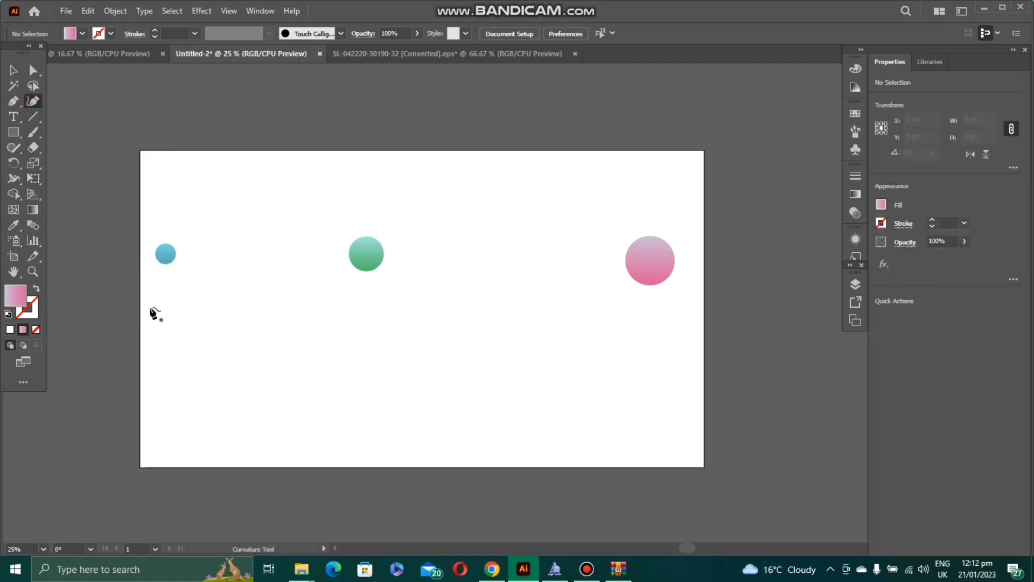
left_click(191, 388)
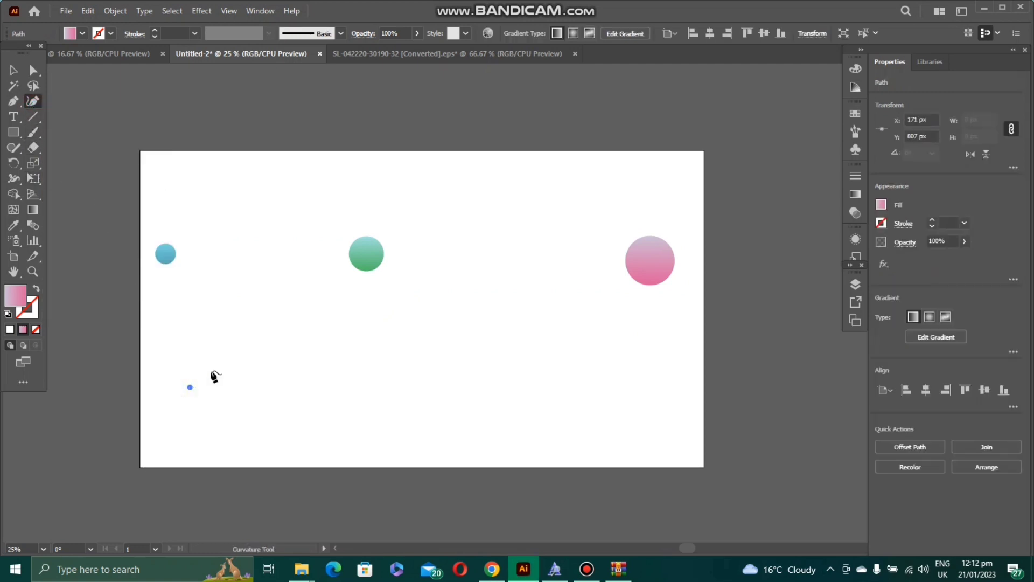
left_click(274, 344)
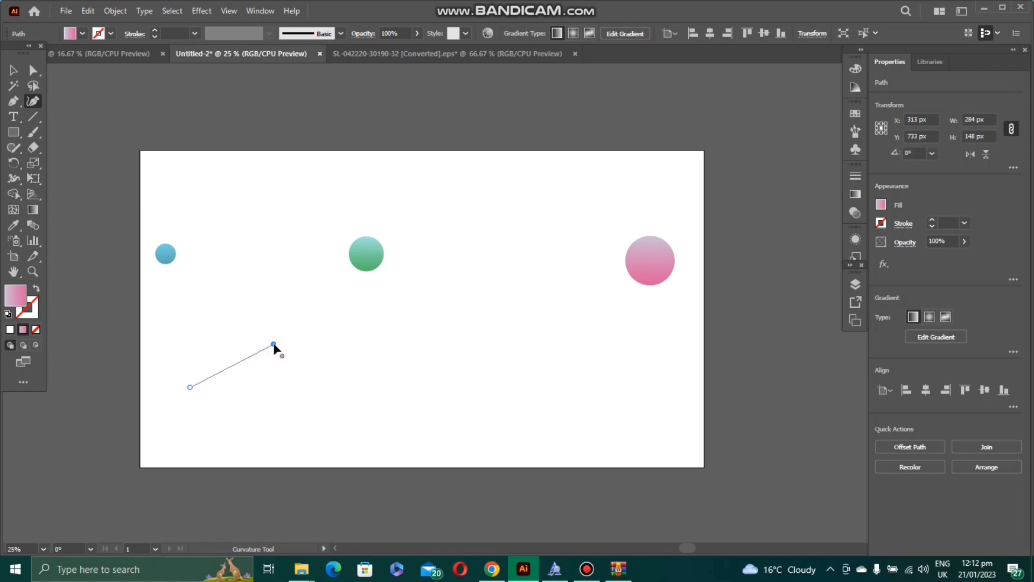
left_click(284, 388)
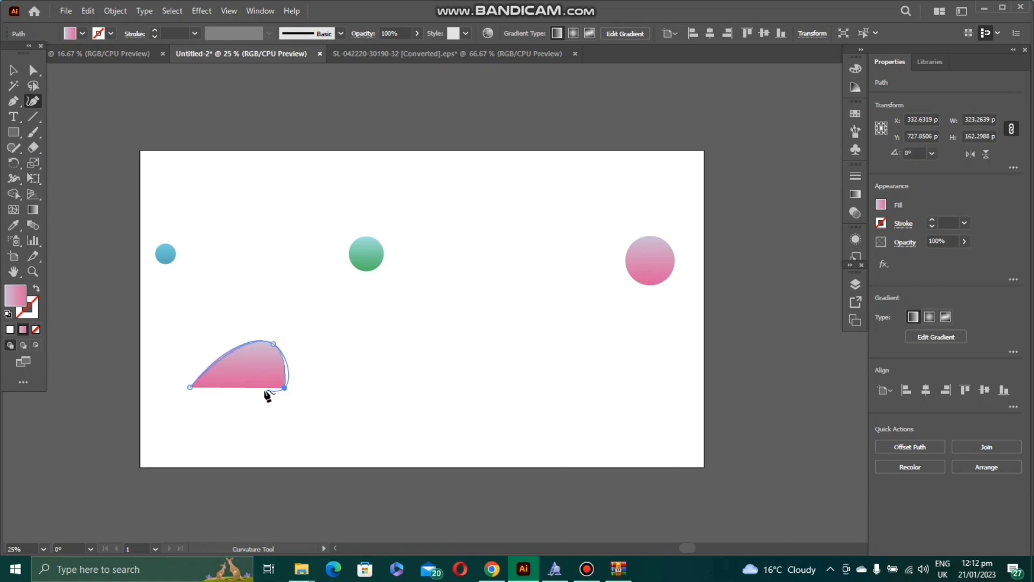
left_click(261, 389)
left_click_drag(251, 371, 251, 347)
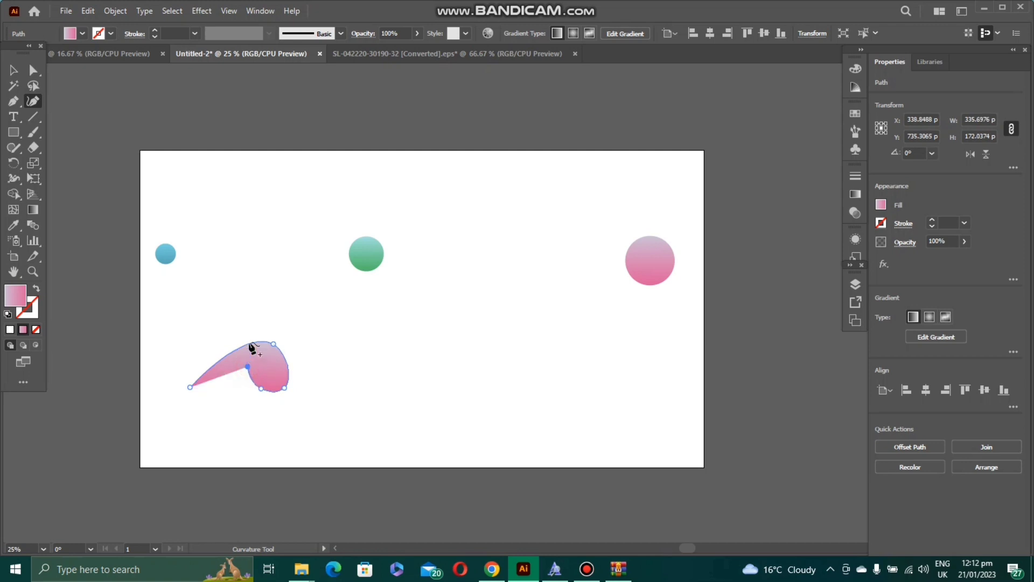
left_click(253, 334)
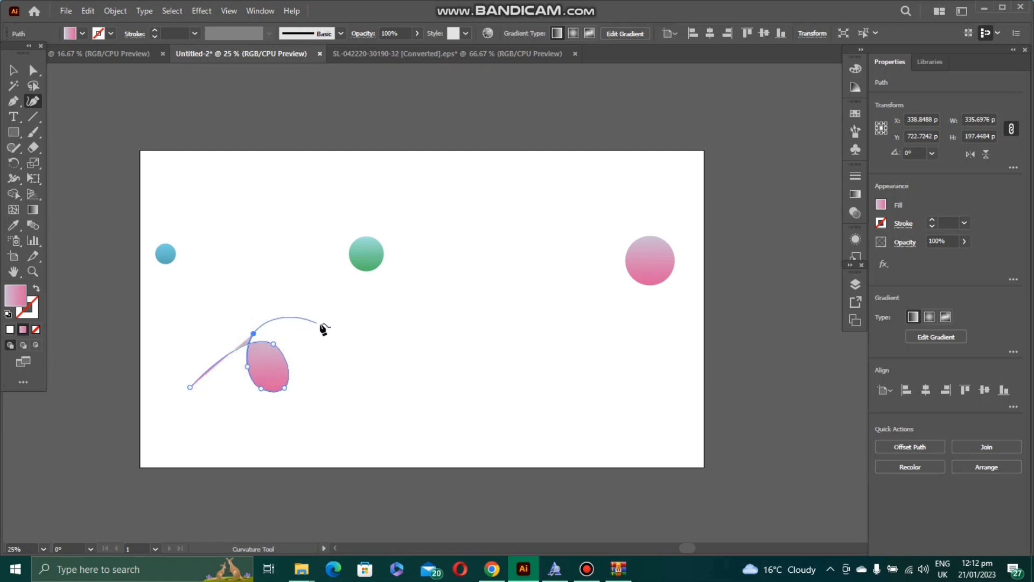
- Extend the curved path to the right and bend it into a second loop below and to the right of the green circle
left_click(360, 322)
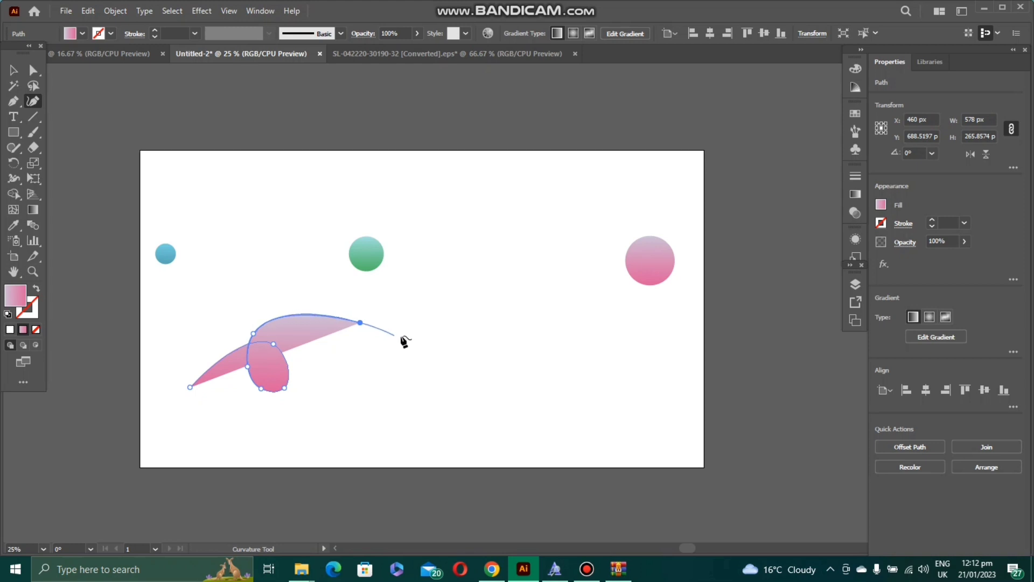
left_click(409, 333)
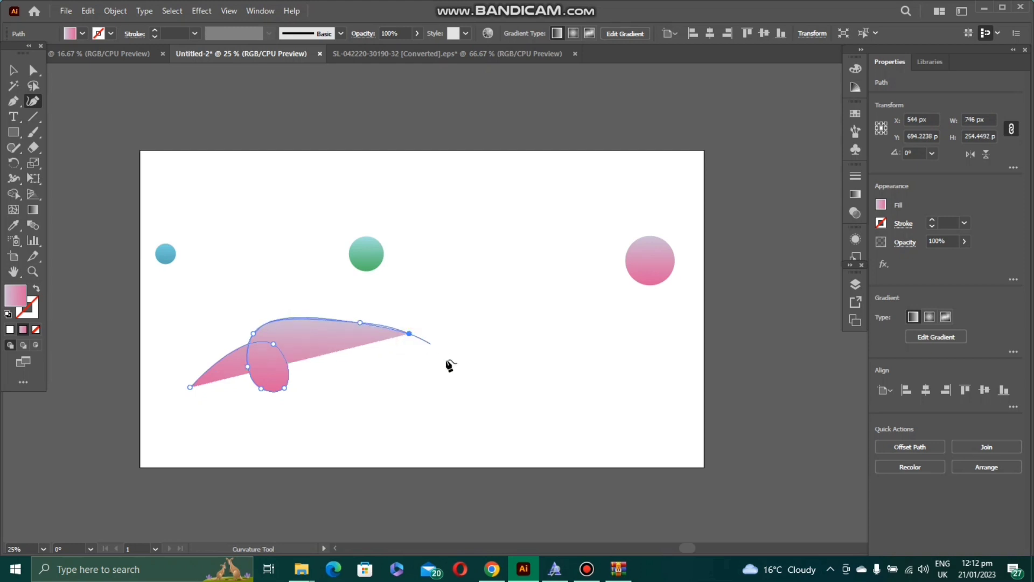
left_click(448, 392)
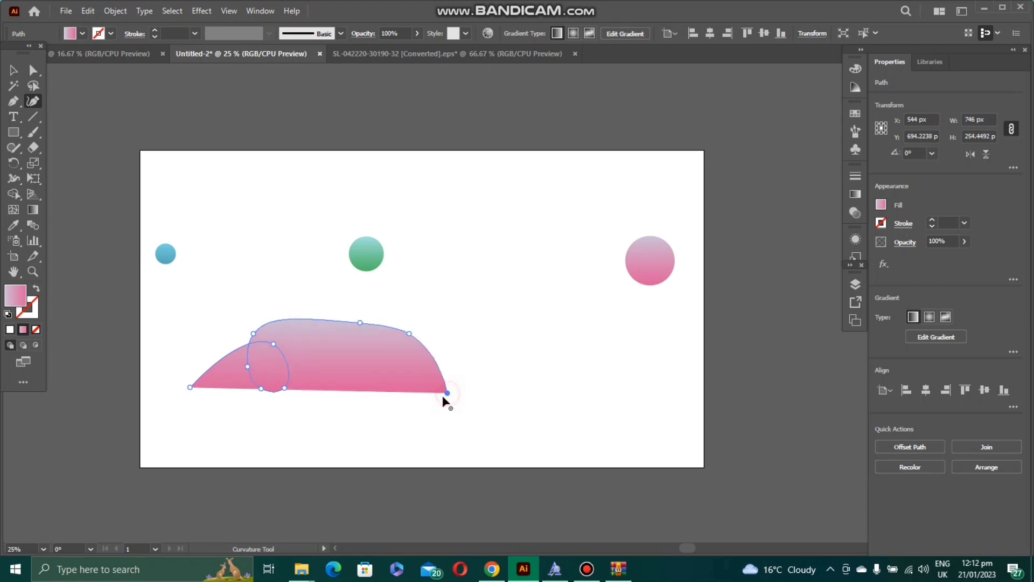
left_click(393, 385)
left_click(399, 356)
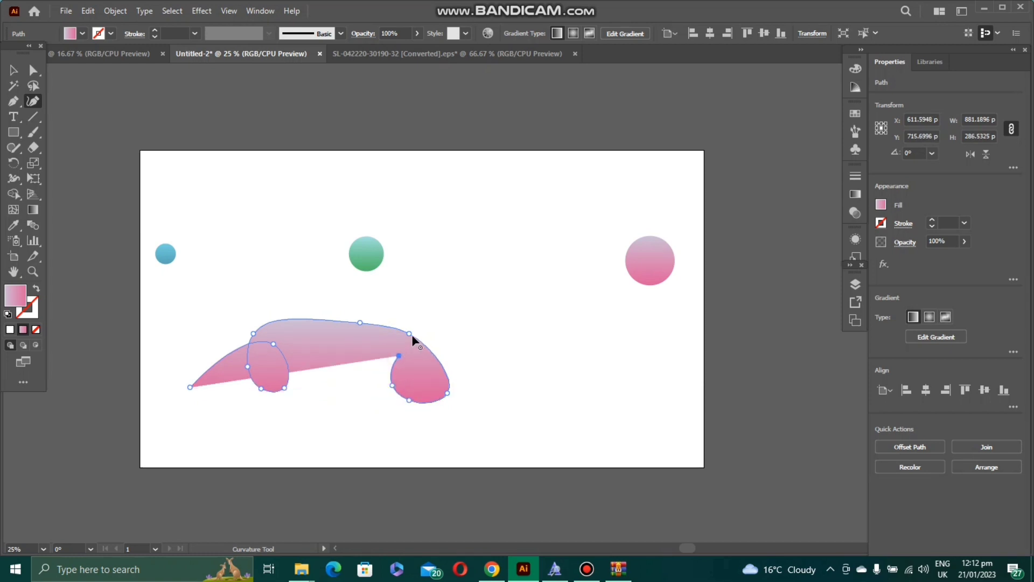
left_click(429, 333)
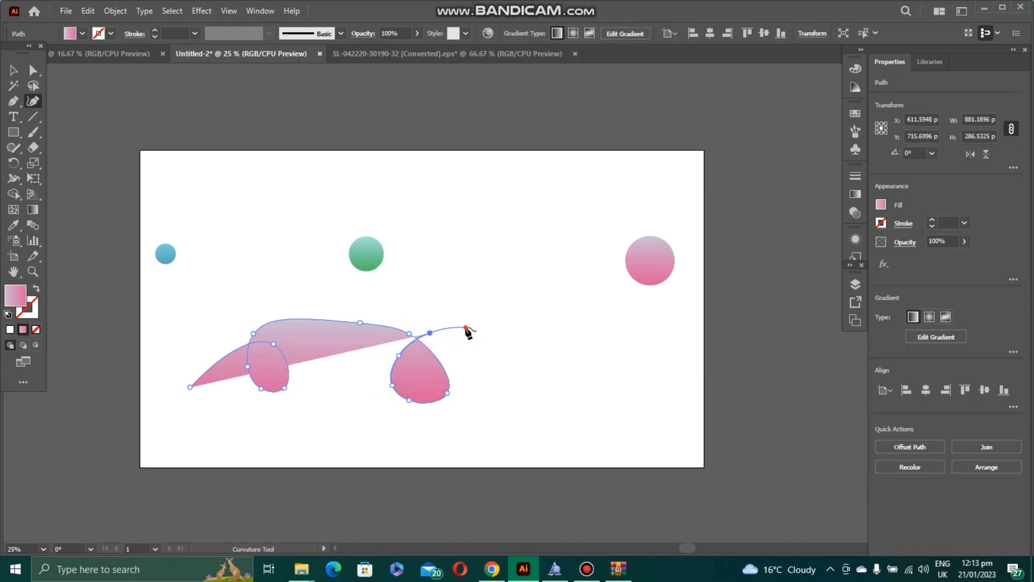
- Continue the curved path to the right and wind it into a third loop below and to the left of the pink circle
left_click(466, 328)
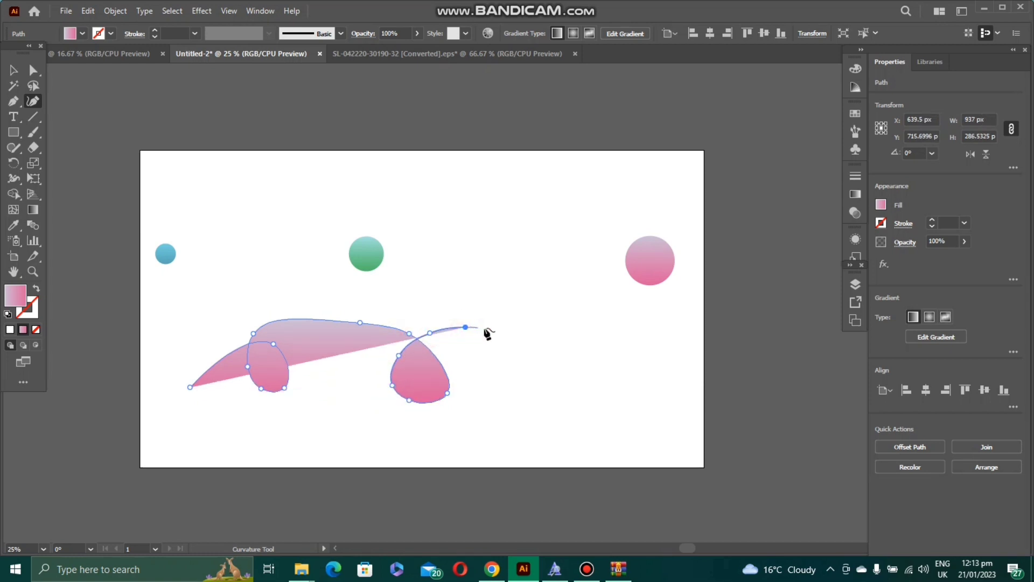
left_click(590, 328)
left_click(628, 357)
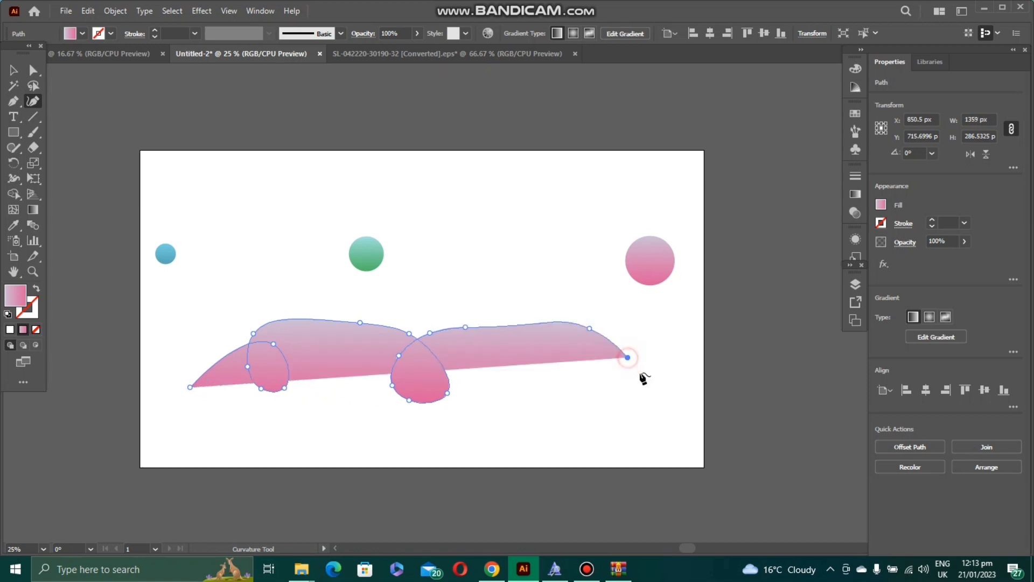
left_click(633, 392)
left_click(607, 409)
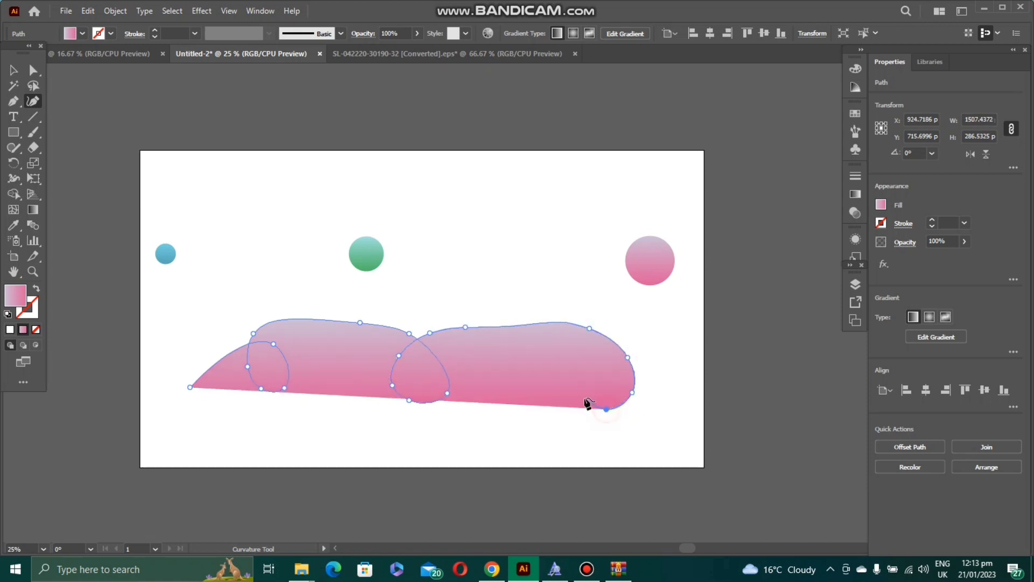
left_click(583, 396)
left_click(576, 375)
left_click(585, 350)
left_click(600, 334)
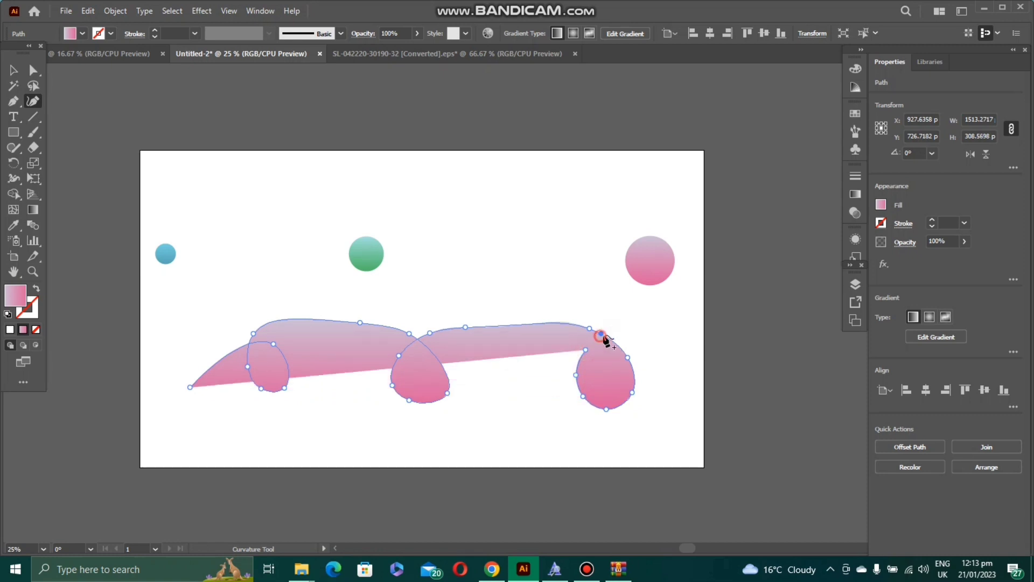
- Finish the looping path with a nearly flat tail towards the artboard's right edge, making it about 1706 px wide overall
left_click(611, 330)
left_click(641, 323)
left_click(663, 324)
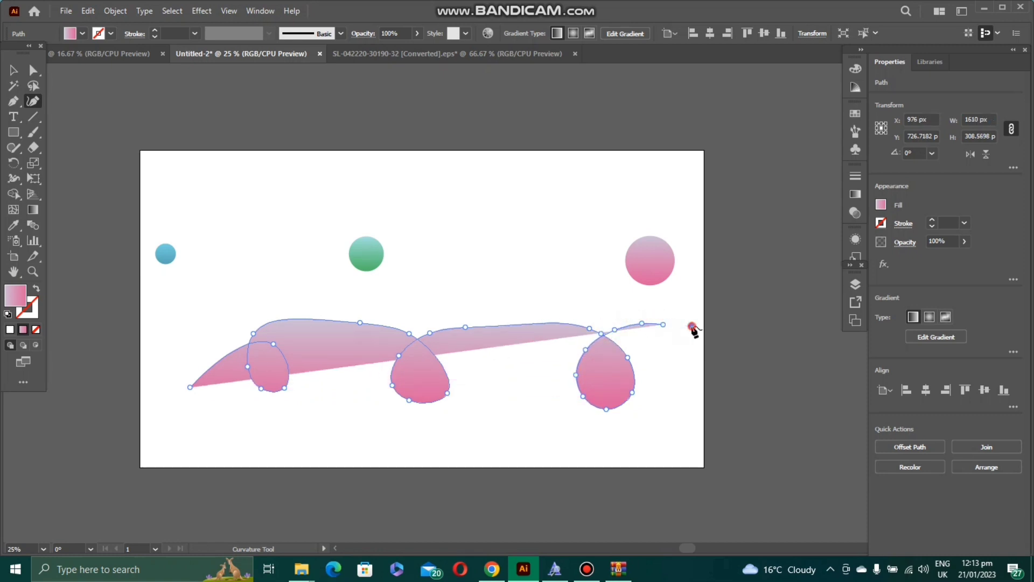
left_click(692, 325)
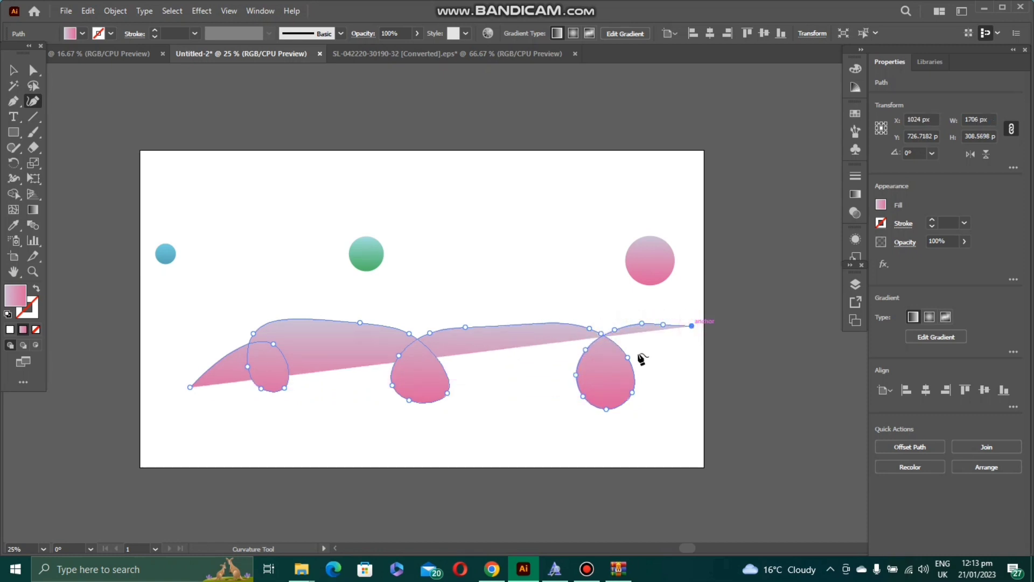
- Swap the looping path's fill and stroke to give it no fill and a pink gradient stroke, and make the stroke active
left_click(36, 290)
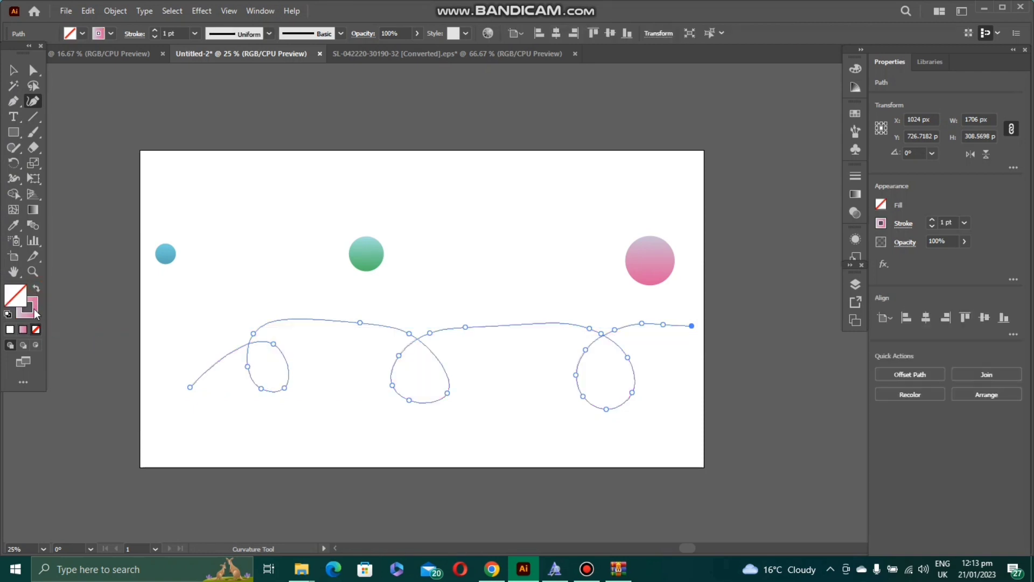
left_click(35, 309)
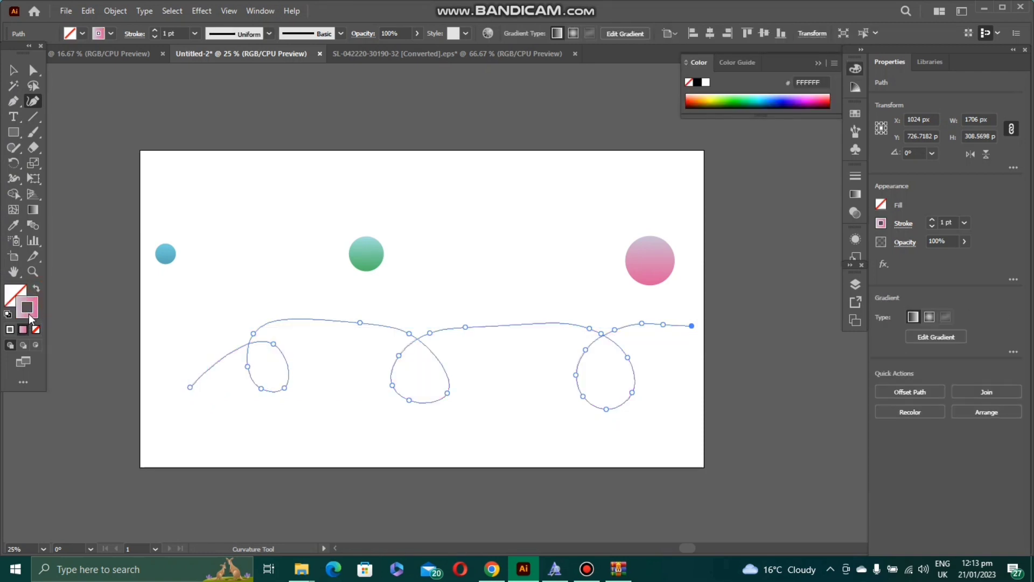
- Give the looping path a solid black (000000) stroke with a weight of 3 pt
double_click(30, 315)
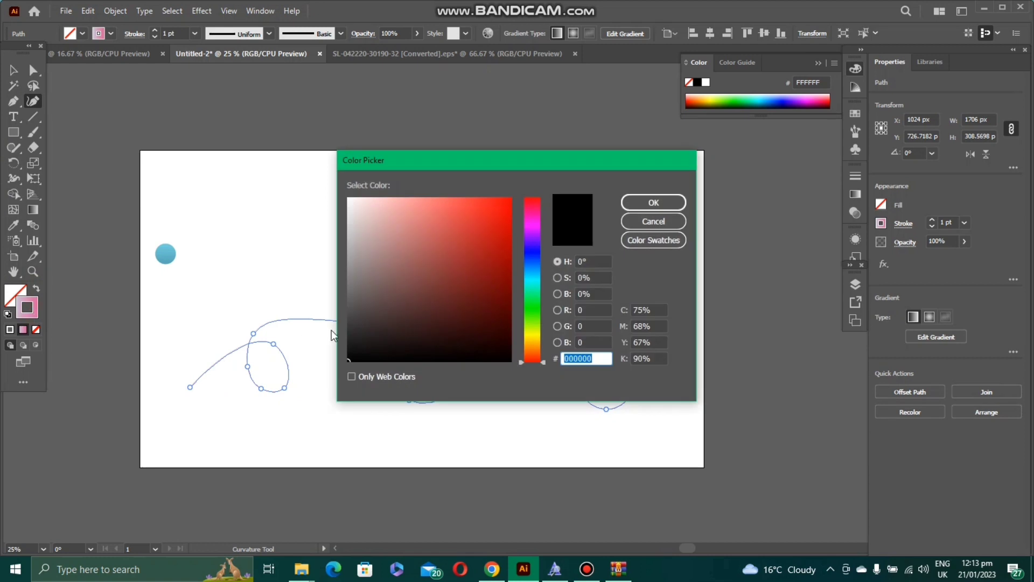
left_click(636, 203)
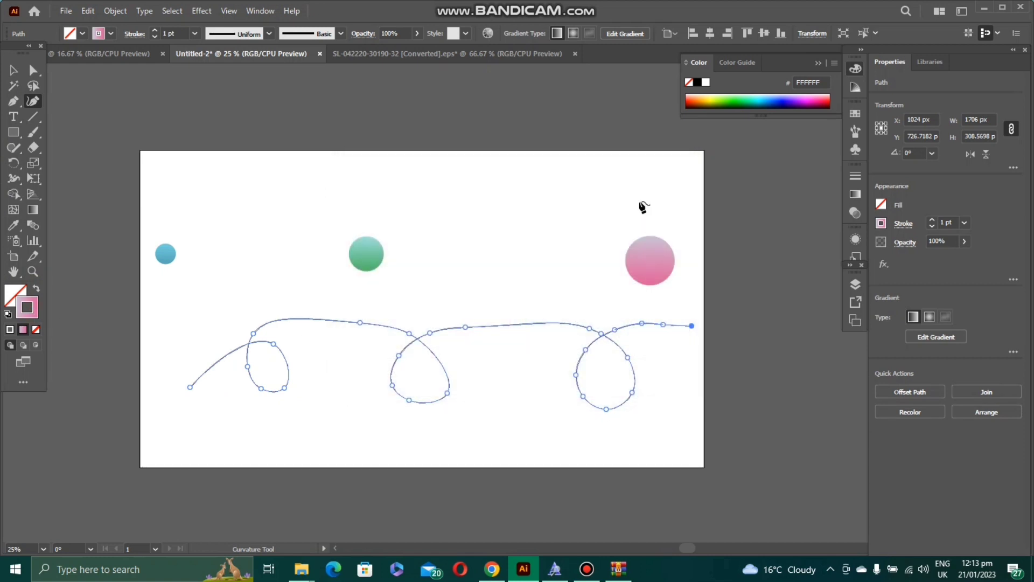
left_click(194, 34)
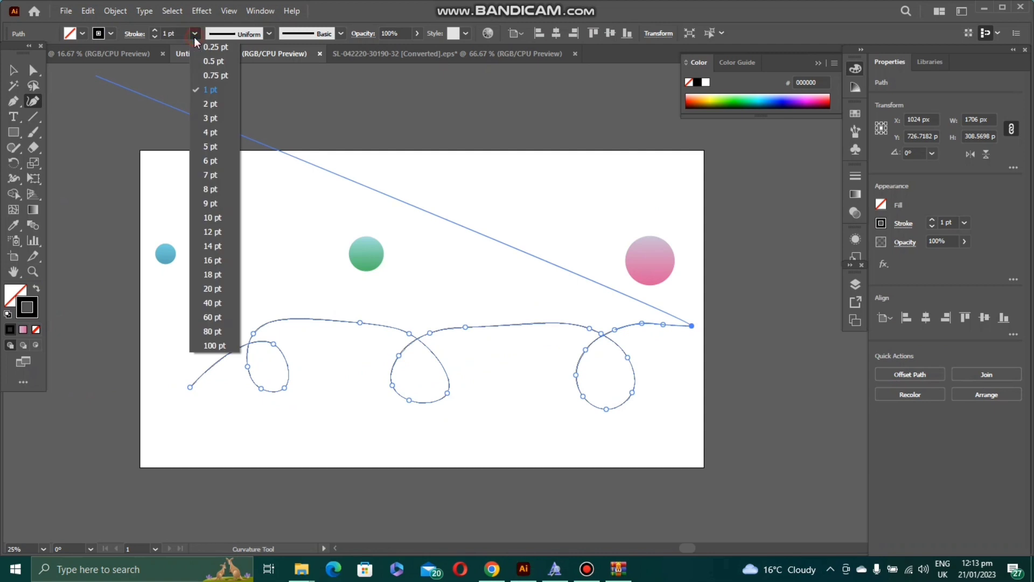
left_click(198, 120)
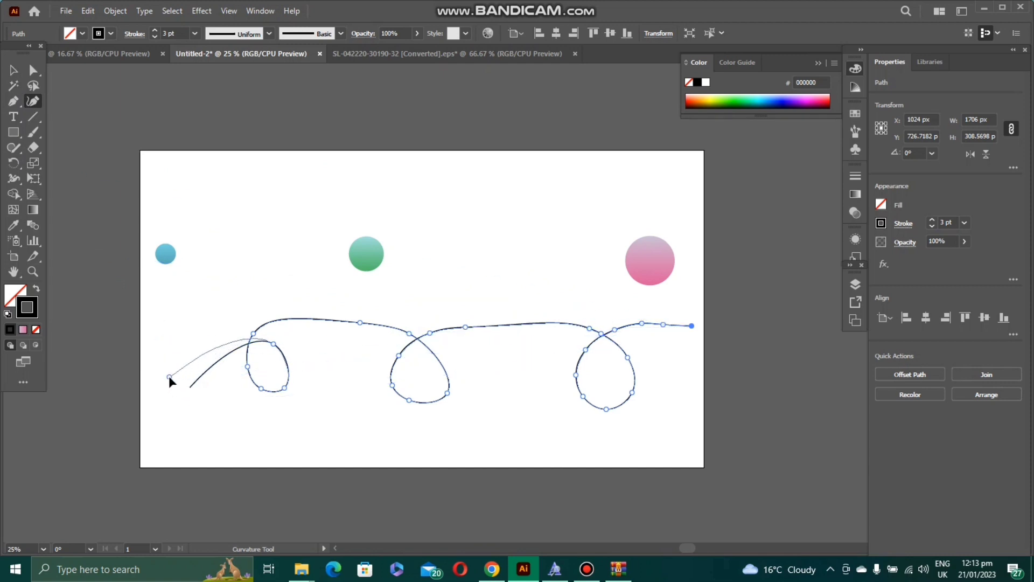
- Move the path's left end outward to make the path about 1845 px wide, and round out its first loop
left_click(169, 375)
left_click_drag(169, 377, 149, 329)
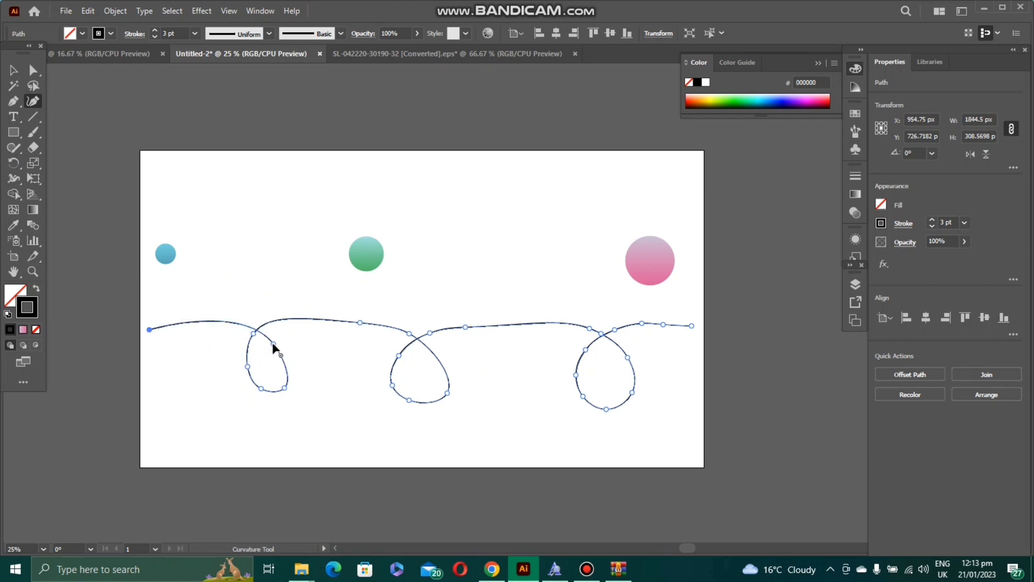
left_click_drag(273, 345, 297, 348)
left_click(285, 388)
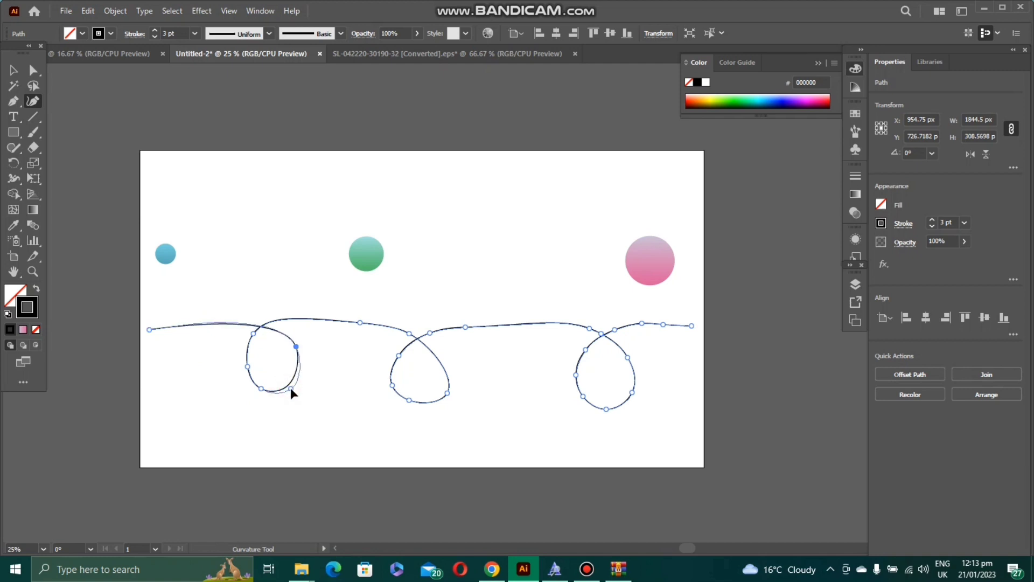
left_click_drag(291, 388, 298, 346)
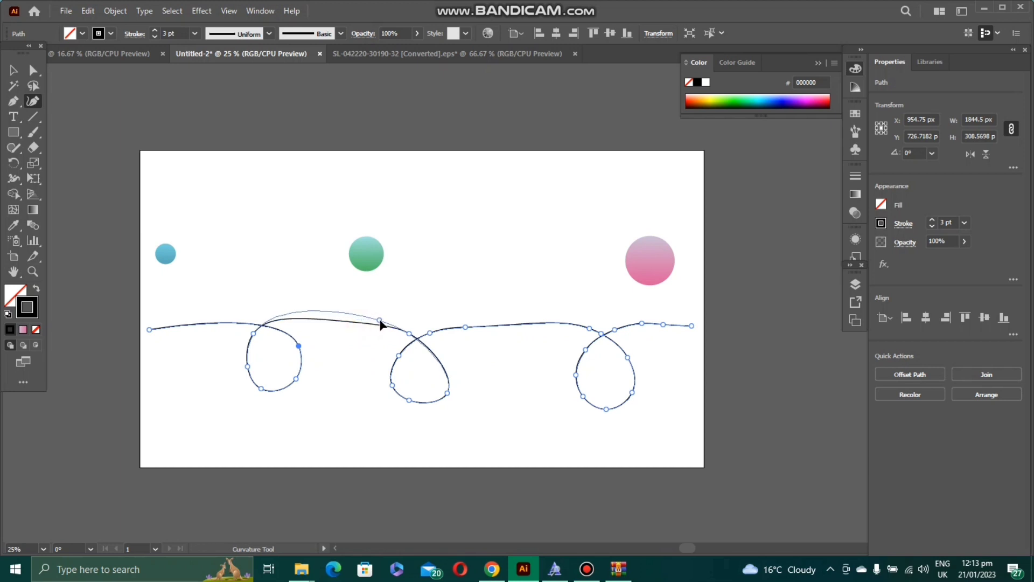
- Raise the arch between the first and second loops and reshape the second loop into a rounder form
left_click(380, 320)
left_click_drag(398, 356, 396, 361)
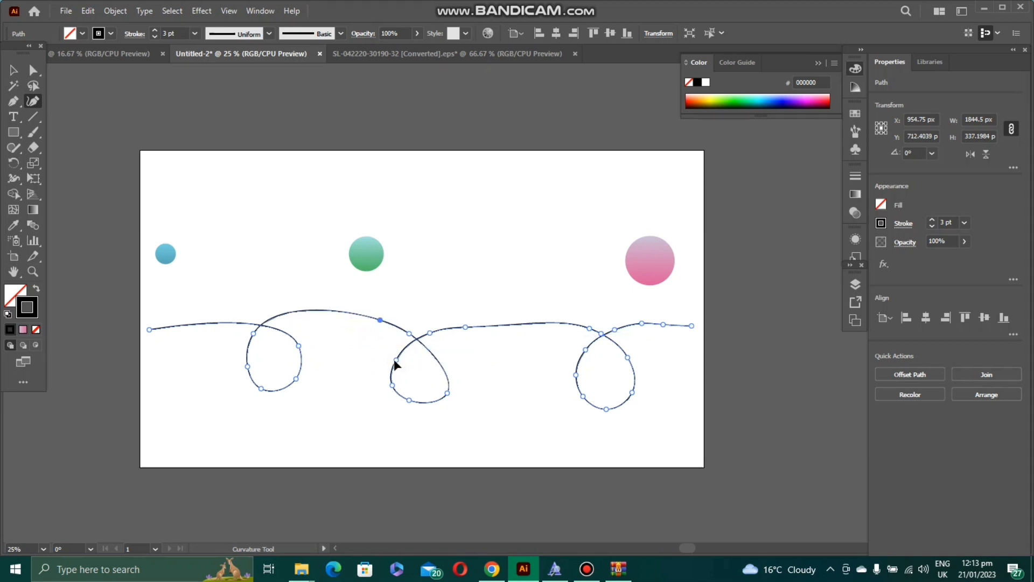
left_click_drag(447, 394, 424, 399)
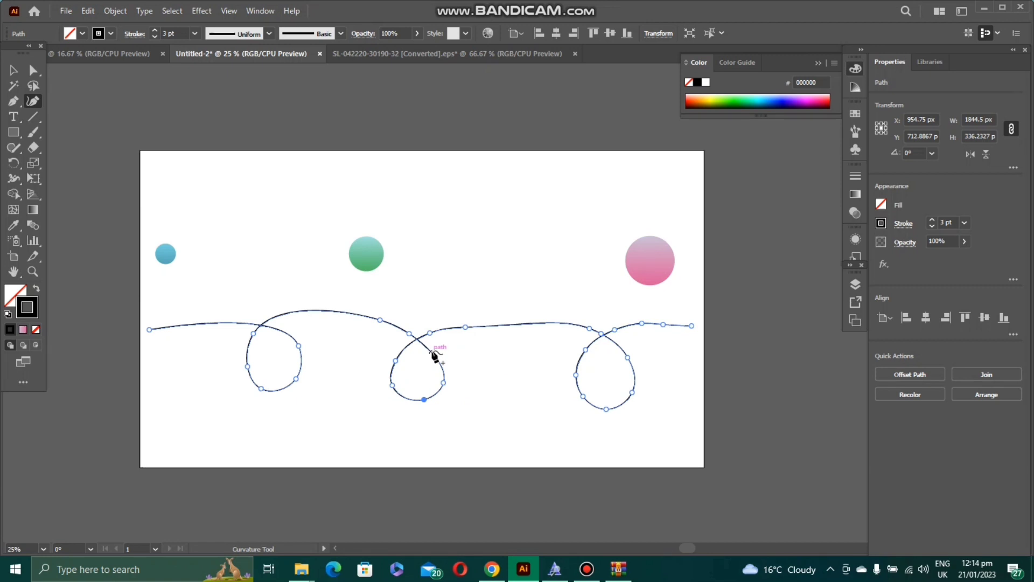
left_click_drag(431, 351, 437, 350)
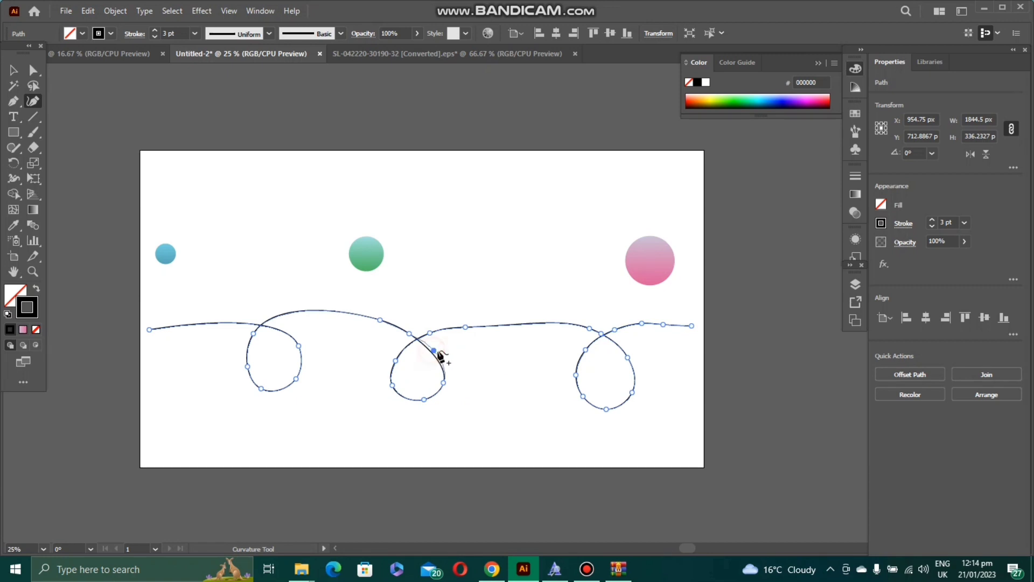
left_click(399, 351)
left_click(399, 350)
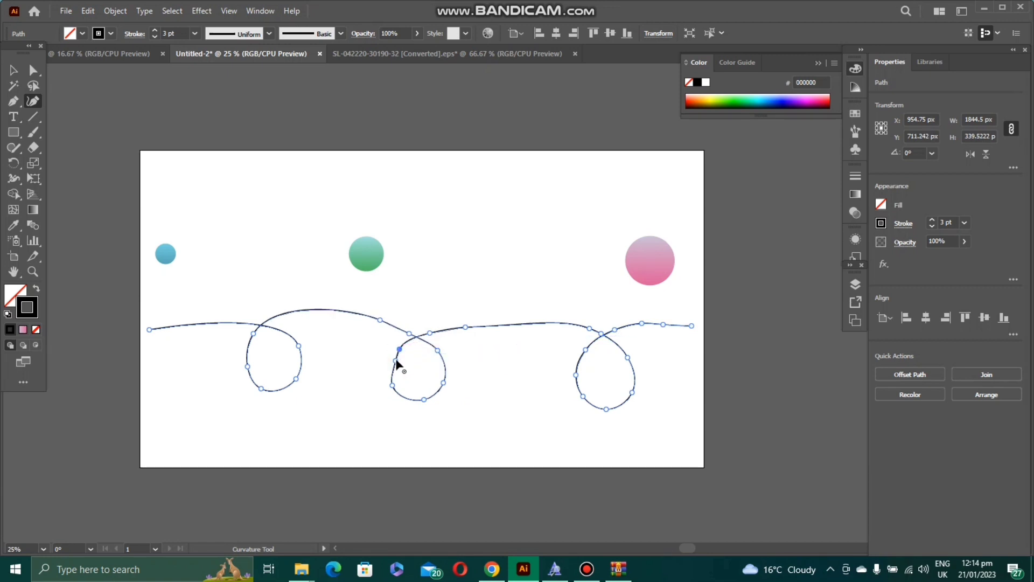
left_click(394, 366)
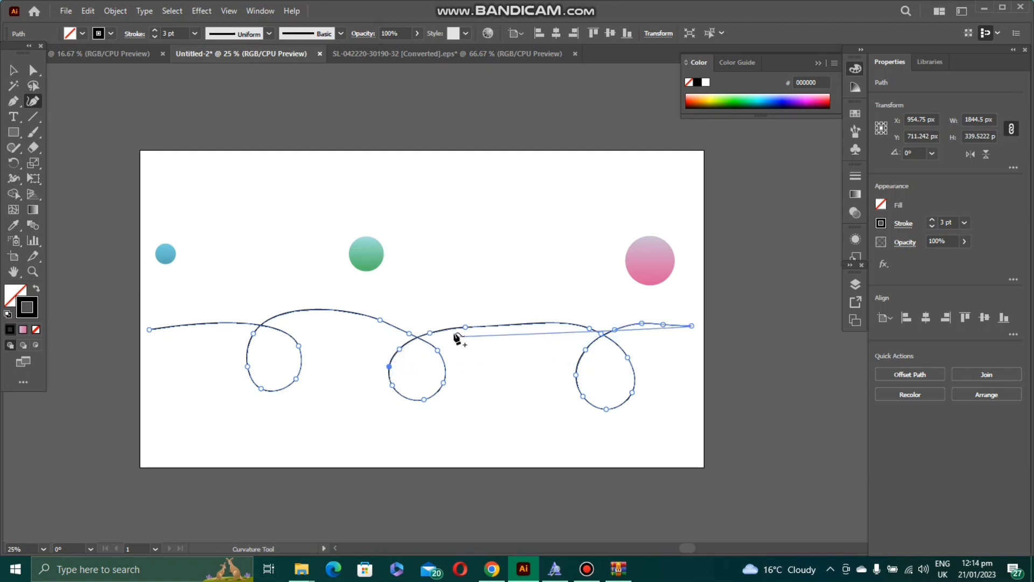
- Smooth the stretch between the second and third loops and reshape the third loop into a rounder form
left_click_drag(465, 327, 474, 327)
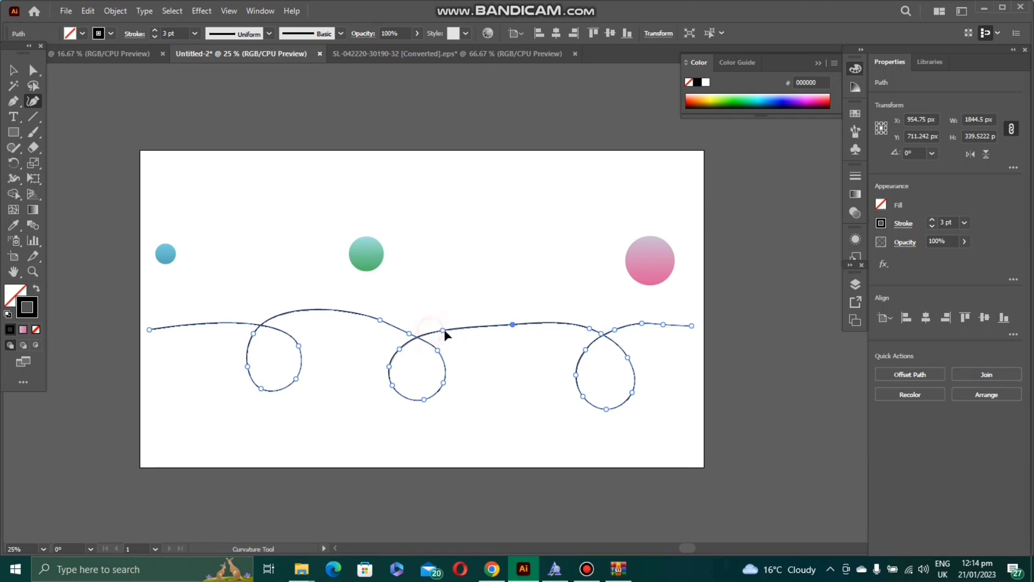
left_click(444, 330)
mouse_move(627, 356)
left_mouse_down()
mouse_move(639, 358)
mouse_move(628, 357)
left_mouse_up()
left_click(604, 404)
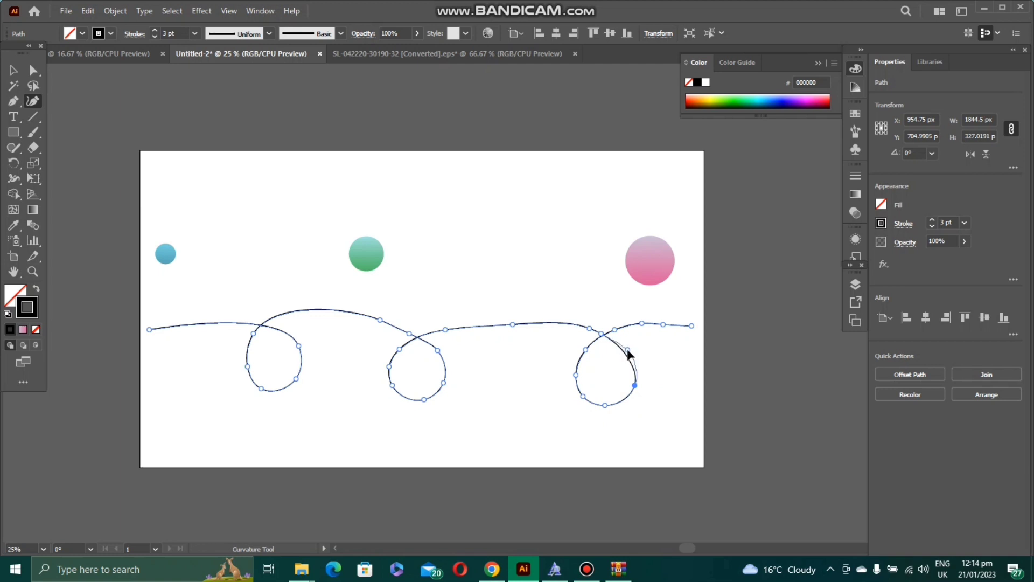
left_click(621, 343)
left_click(586, 342)
left_click(572, 371)
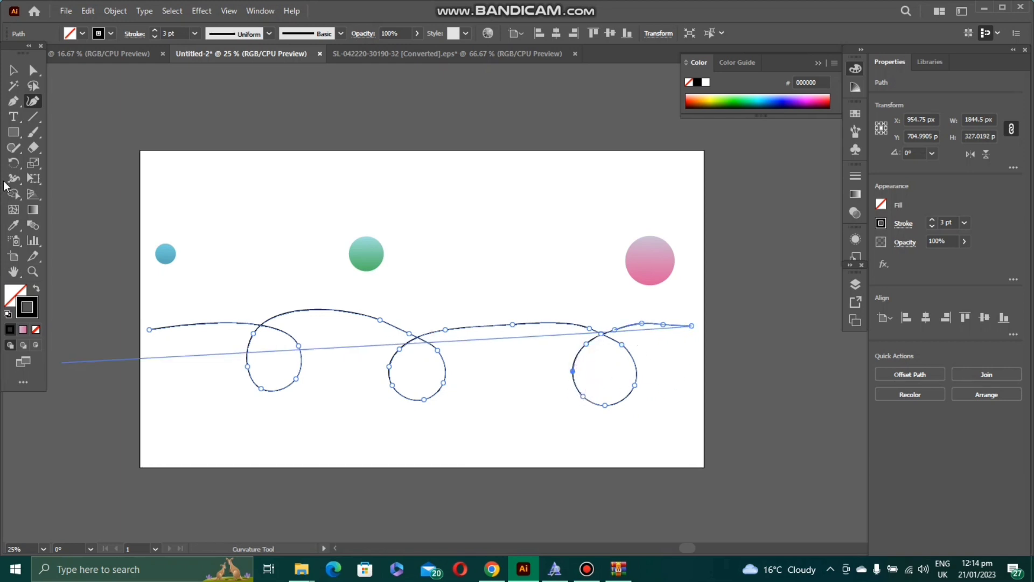
- Scale the whole looping path down proportionally about its centre to about 1591 px wide, and deselect it
left_click(14, 70)
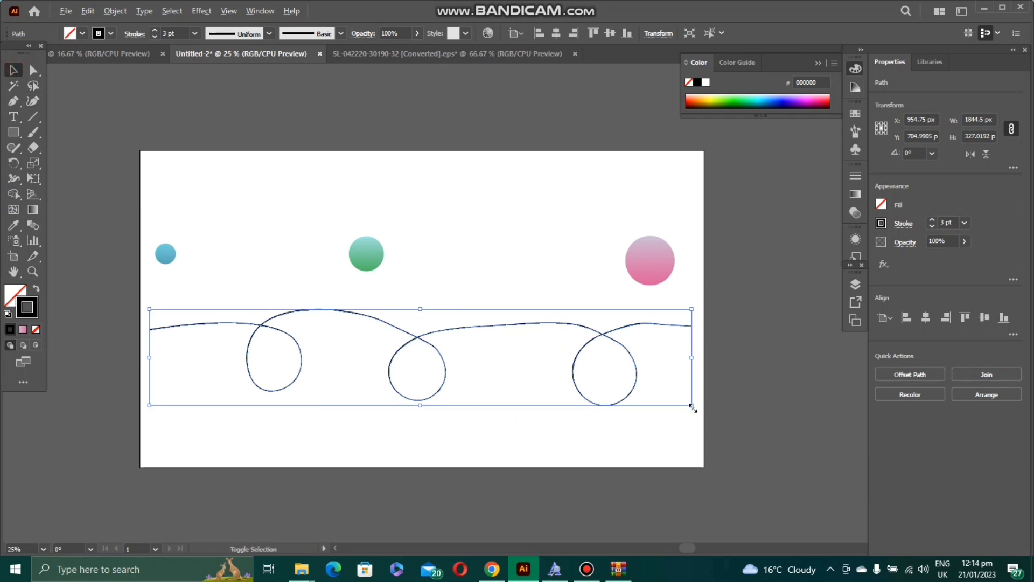
left_click_drag(690, 406, 680, 399)
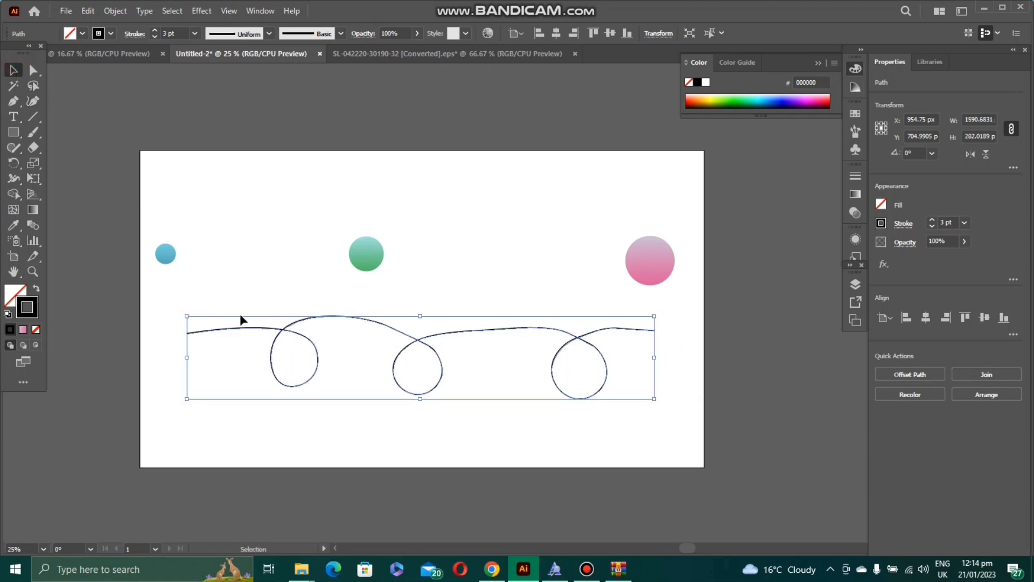
left_click(255, 284)
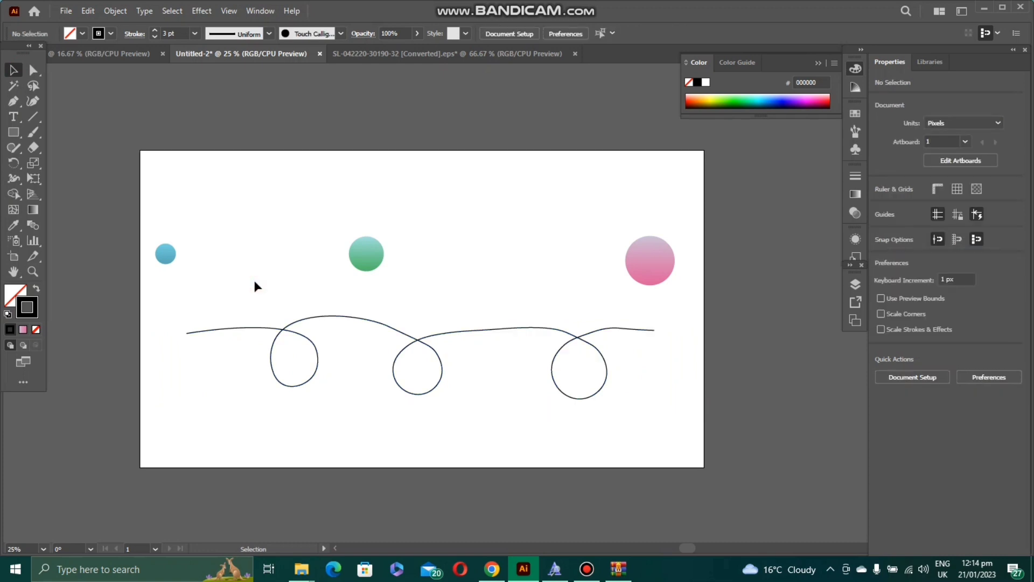
- Place the blue circle on the path's left end and a slightly enlarged green circle over the bottom of the second loop
left_click(166, 257)
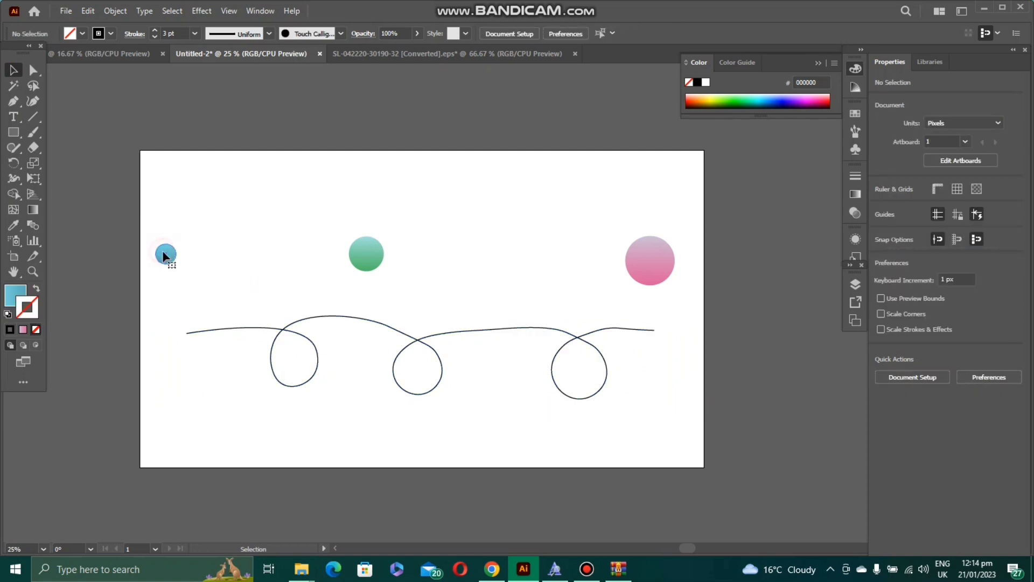
left_click_drag(166, 256, 187, 332)
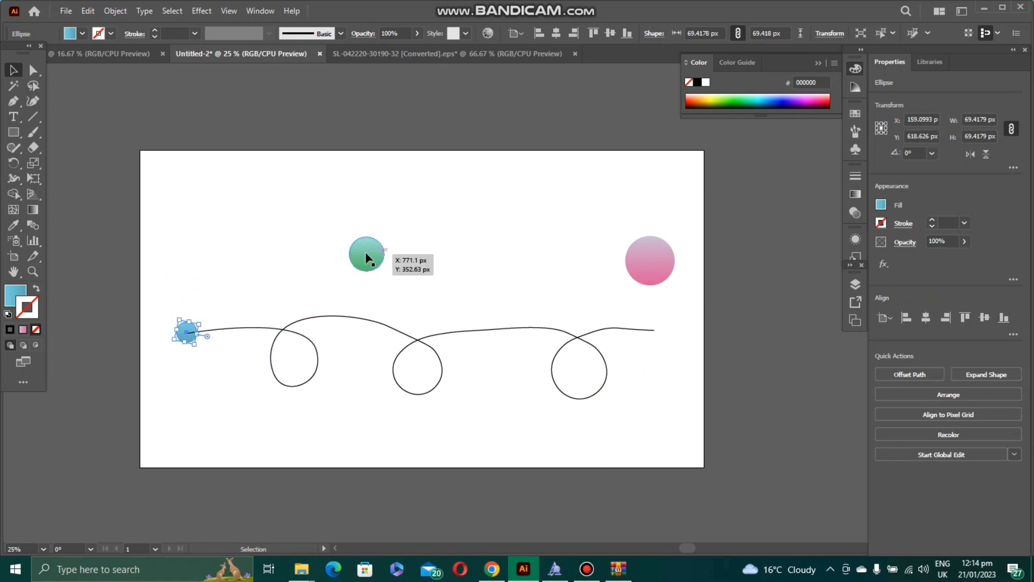
left_click_drag(366, 260, 442, 412)
- Move the pink circle onto the path's right end, fine-tune its position so it centres on the end point, and deselect it
left_click(680, 311)
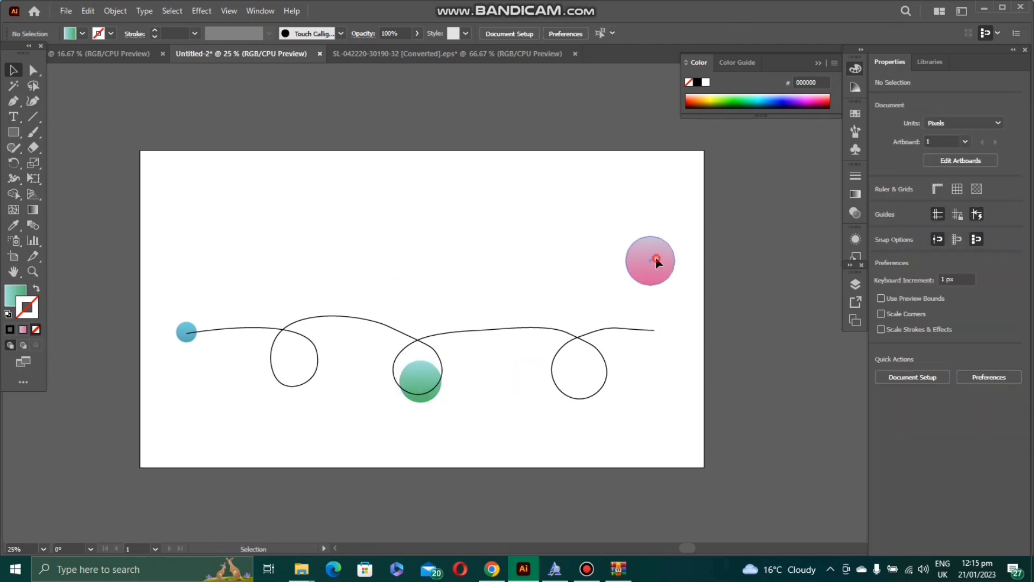
left_click_drag(654, 259, 657, 327)
left_click(1005, 412)
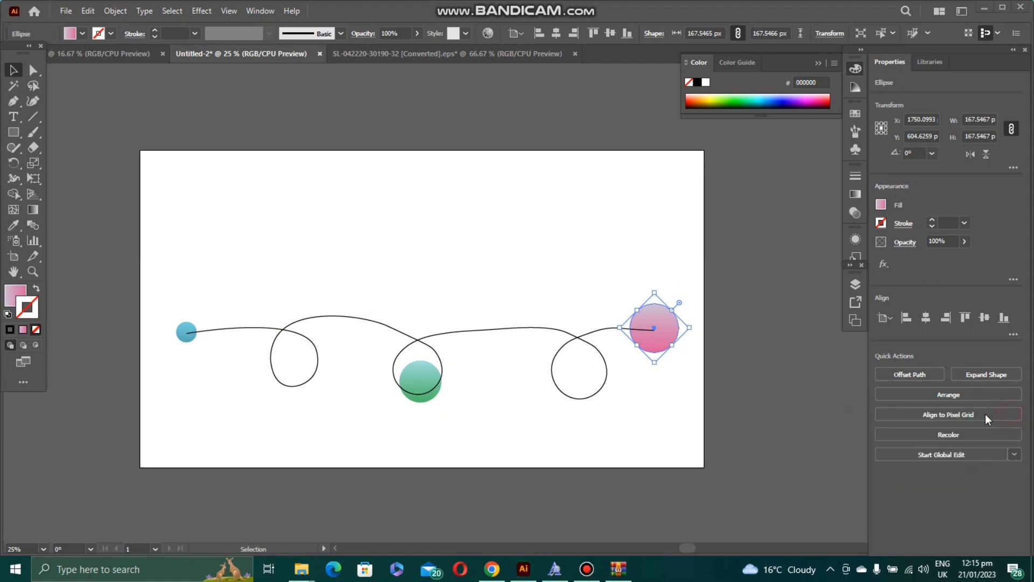
left_click_drag(649, 334, 656, 328)
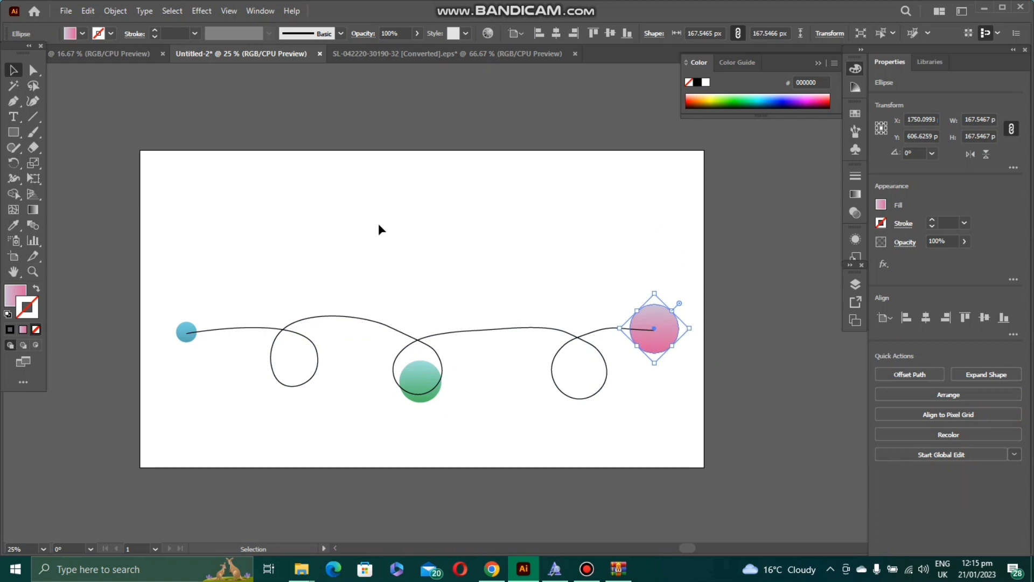
left_click(433, 208)
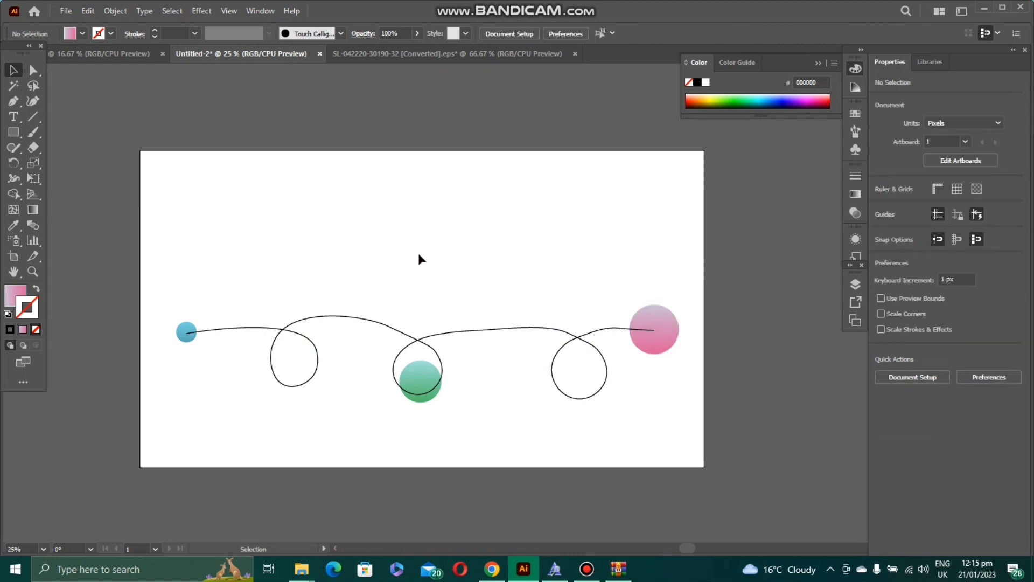
- Select the blue, green and pink circles without the path, and set the blend spacing to Specified Steps with 400 steps
left_click_drag(185, 242, 670, 411)
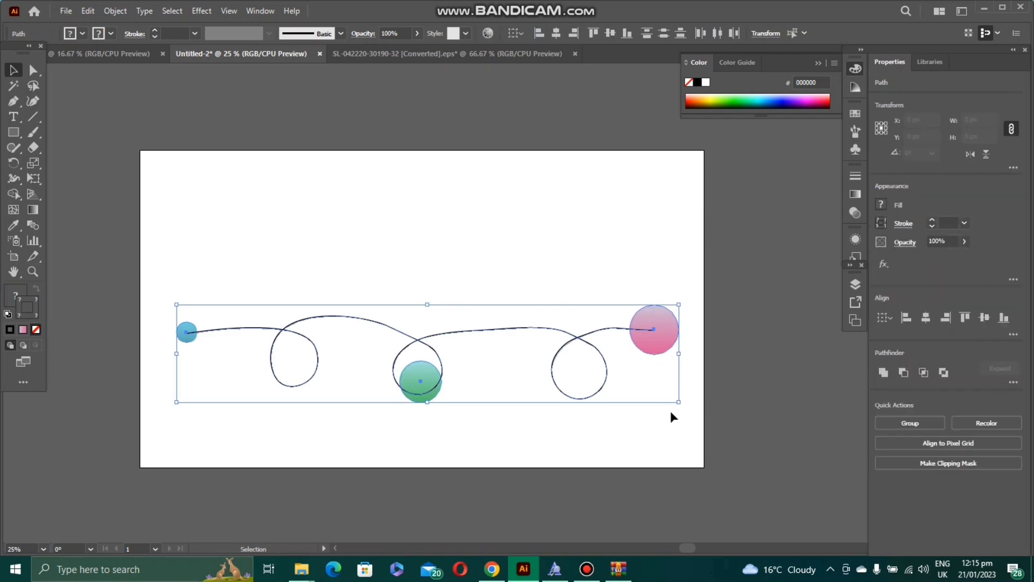
left_click(455, 435)
left_click(190, 336)
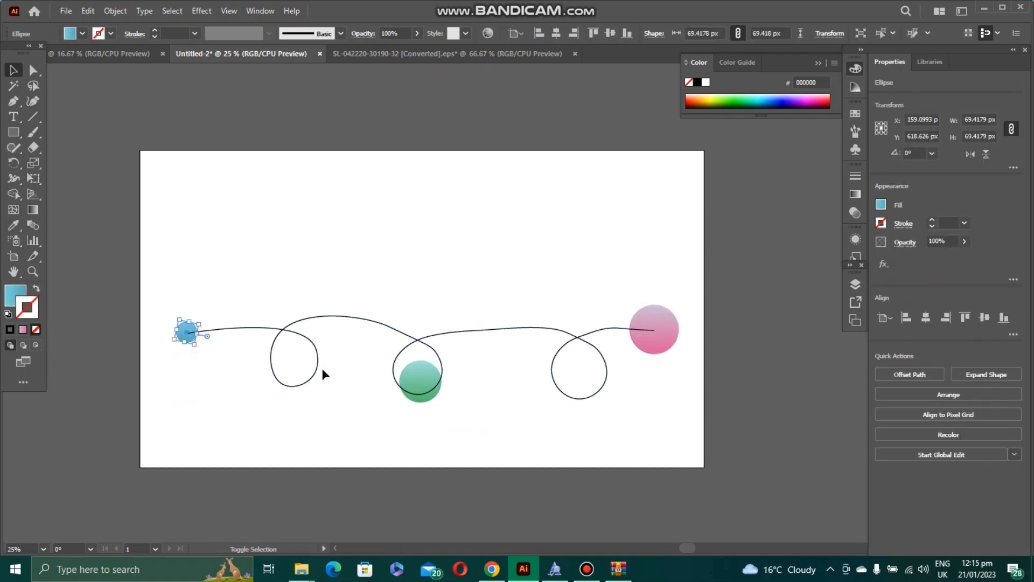
left_click(415, 384, "shift")
left_click(673, 331, "shift")
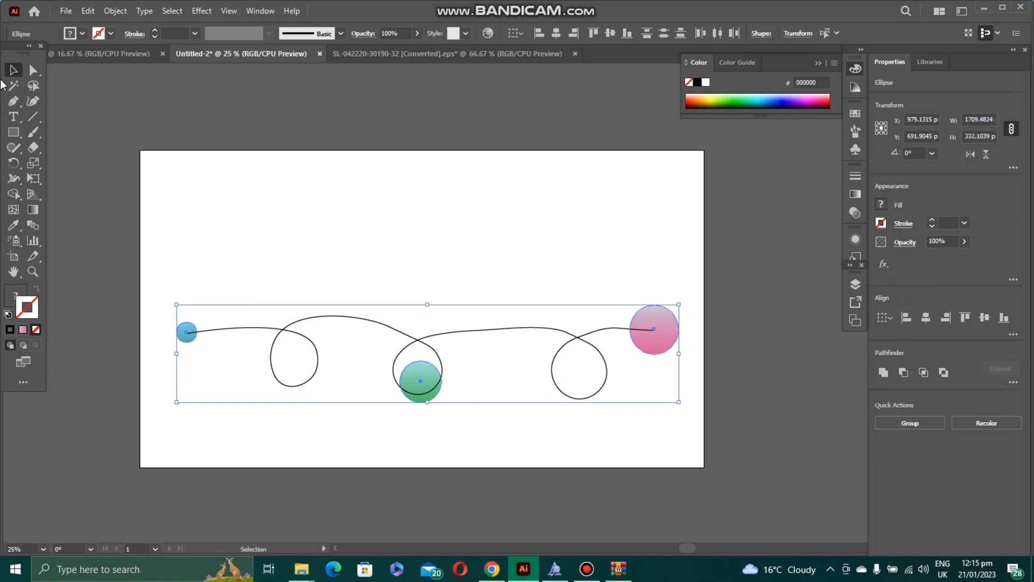
left_click(115, 12)
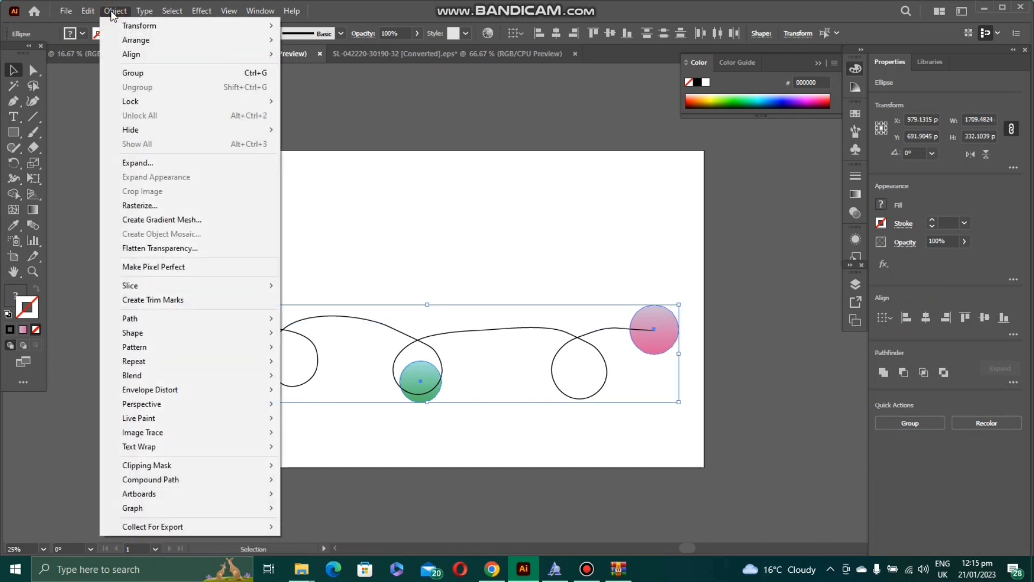
left_click(159, 376)
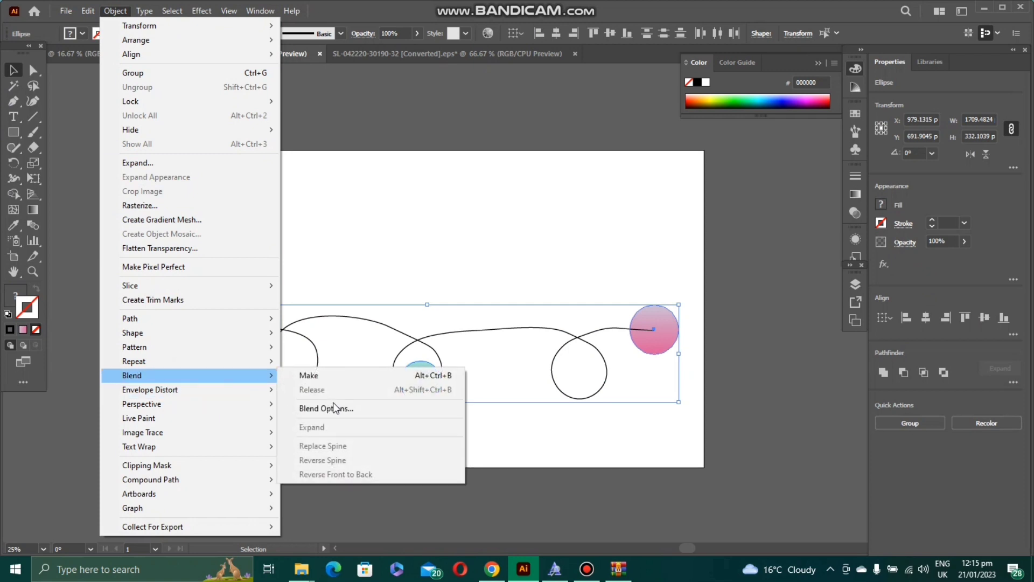
left_click(351, 414)
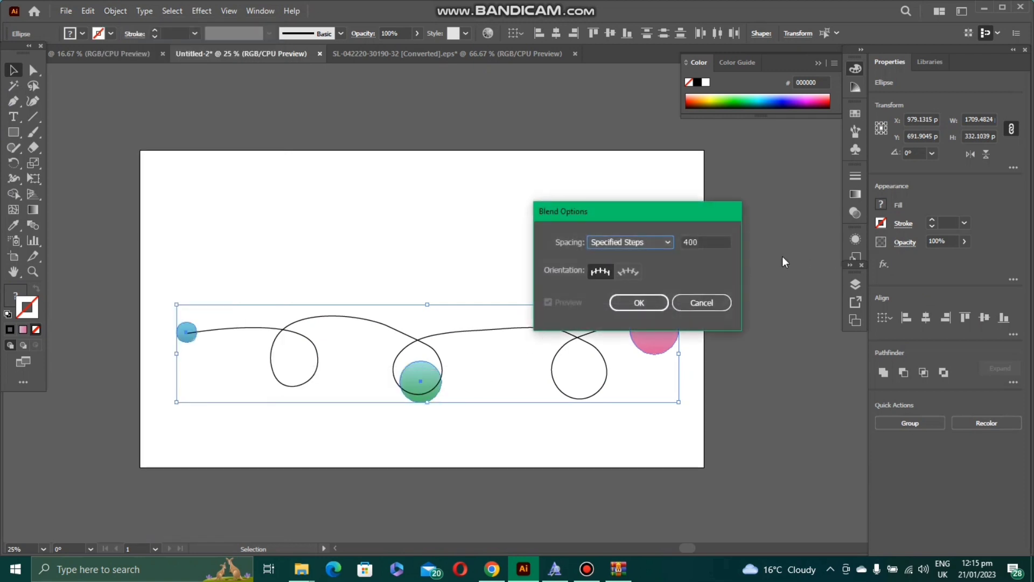
left_click(666, 244)
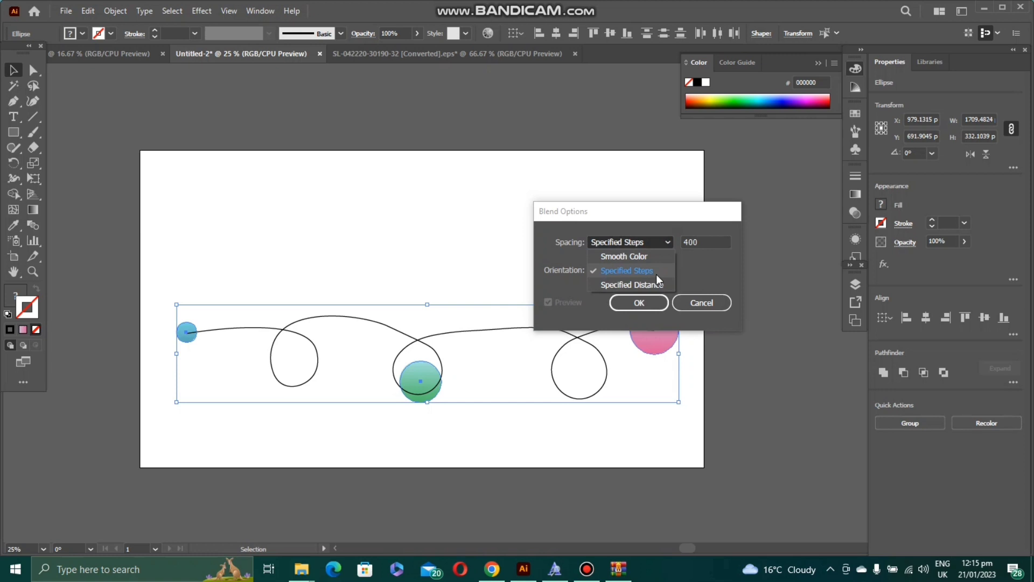
left_click(711, 244)
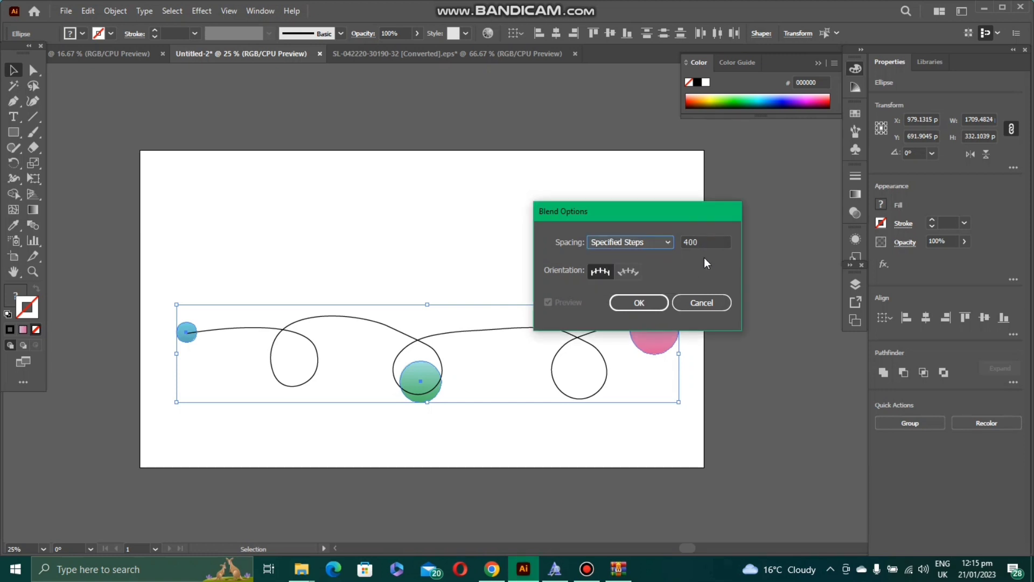
left_click(645, 304)
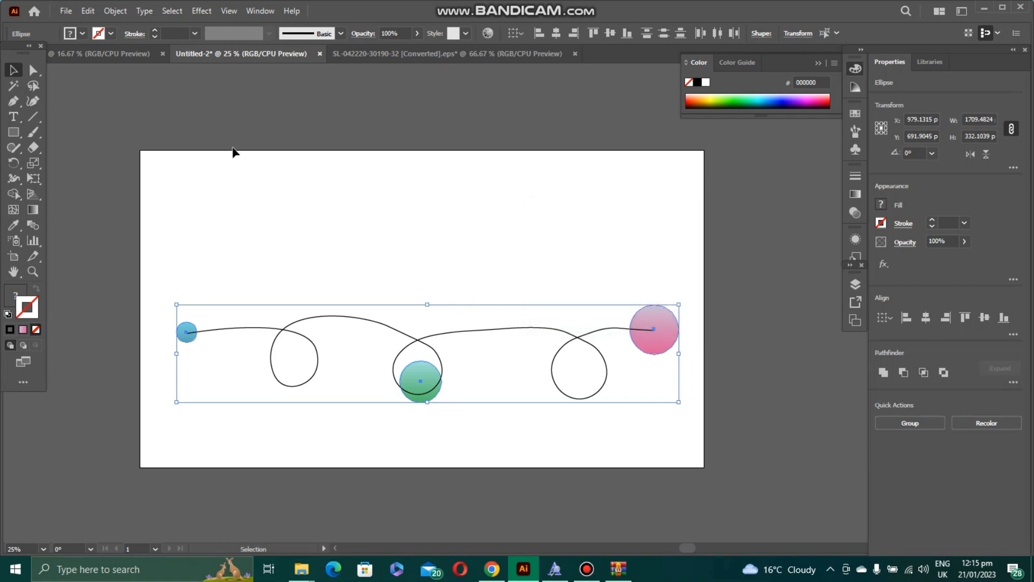
- Make a blend from the selected blue, green and pink circles, and deselect it
left_click(117, 13)
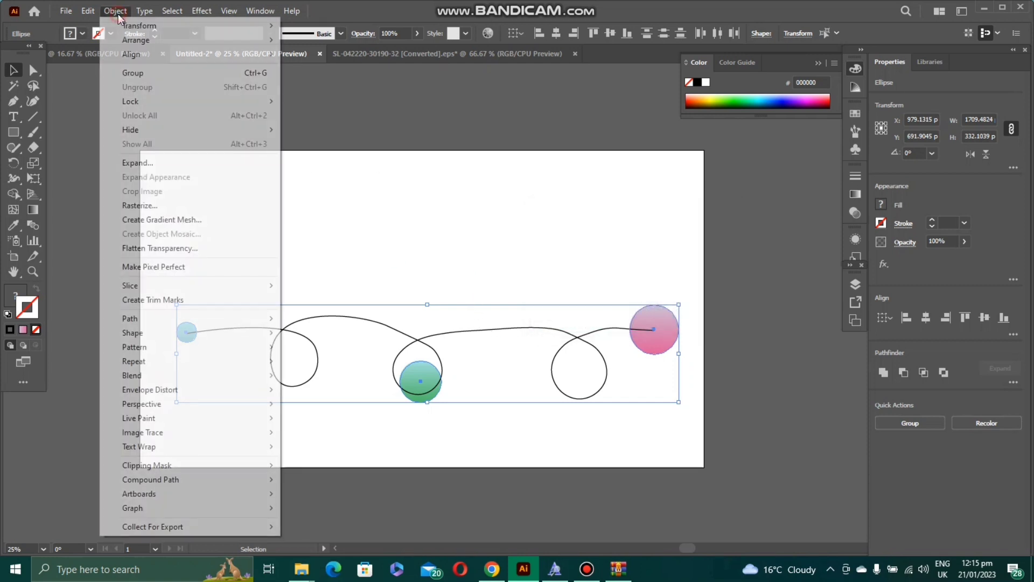
mouse_move(190, 379)
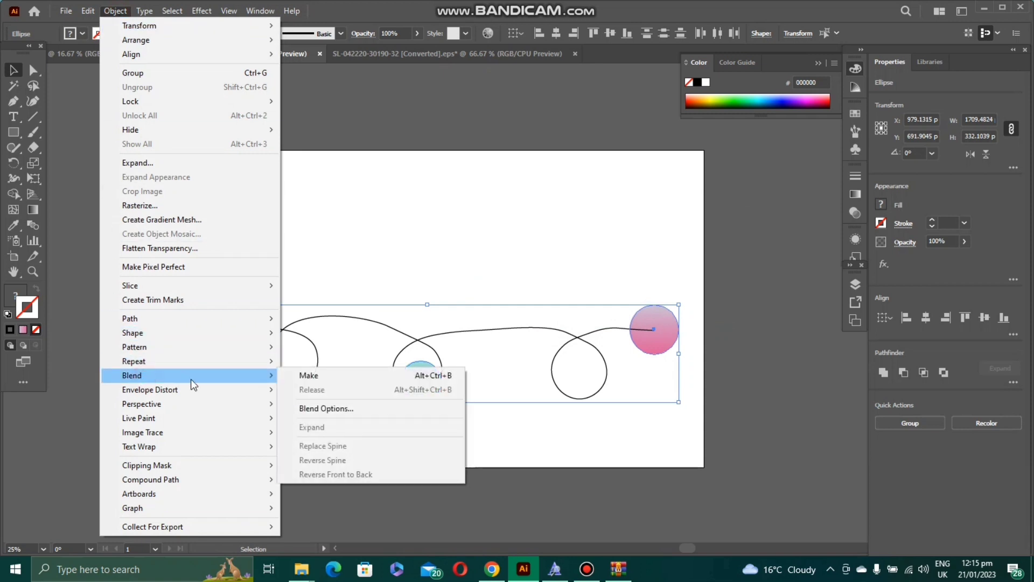
left_click(309, 376)
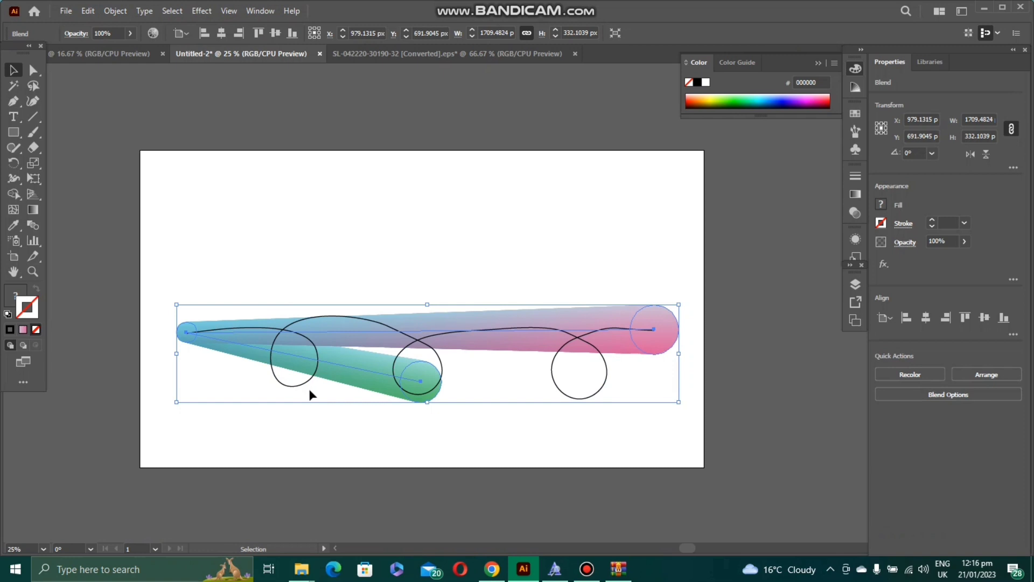
left_click(386, 245)
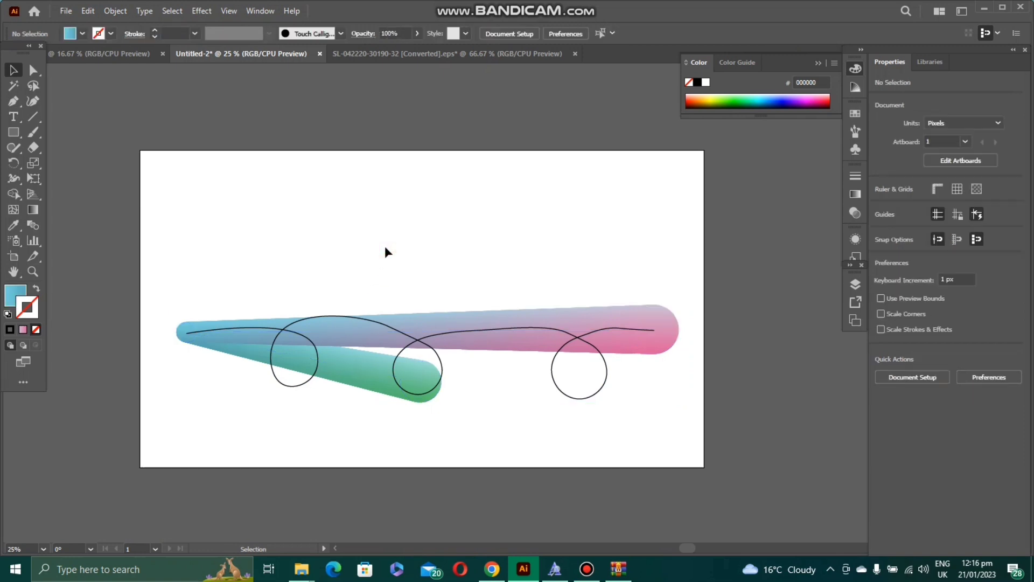
left_click(115, 14)
mouse_move(146, 376)
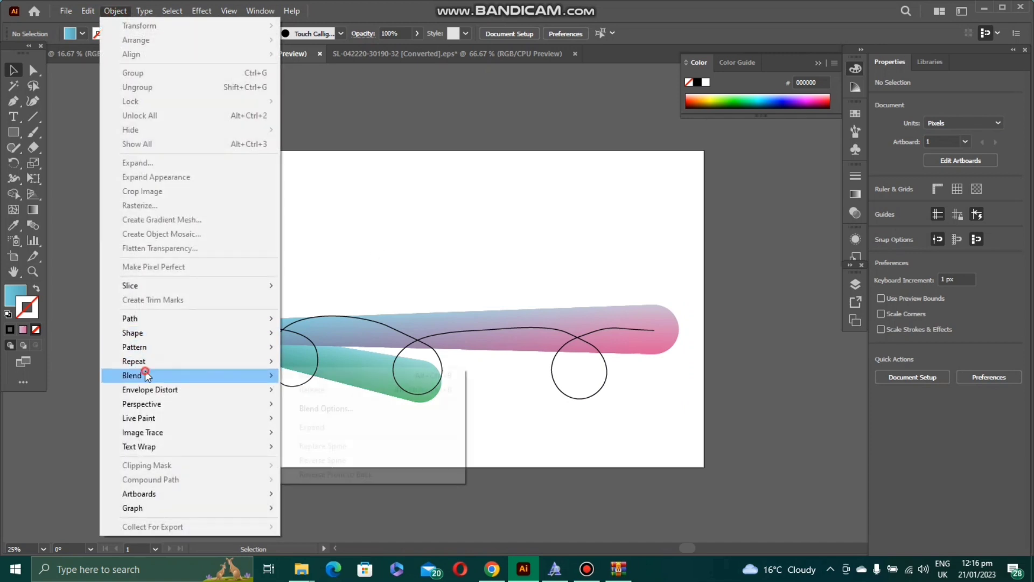
left_click(566, 242)
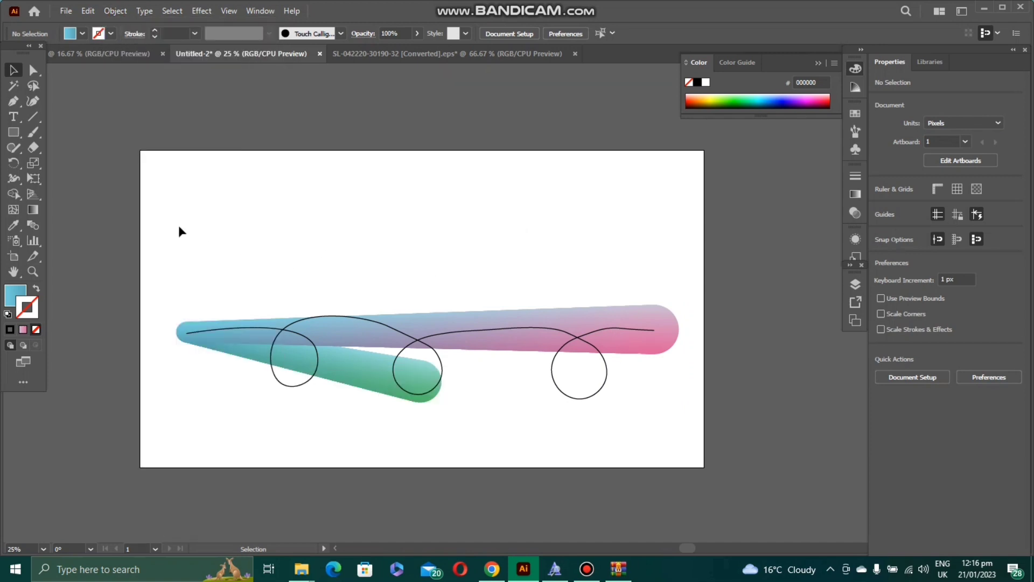
- Select the circle blend together with the looping path, replace the blend's spine with that path, and deselect the result
left_click_drag(179, 225, 586, 432)
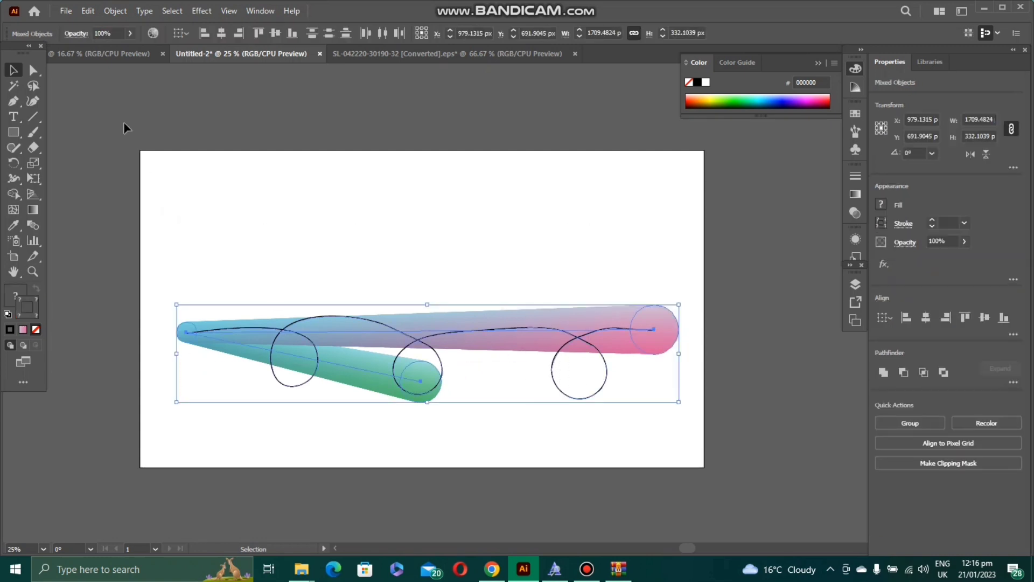
left_click(111, 13)
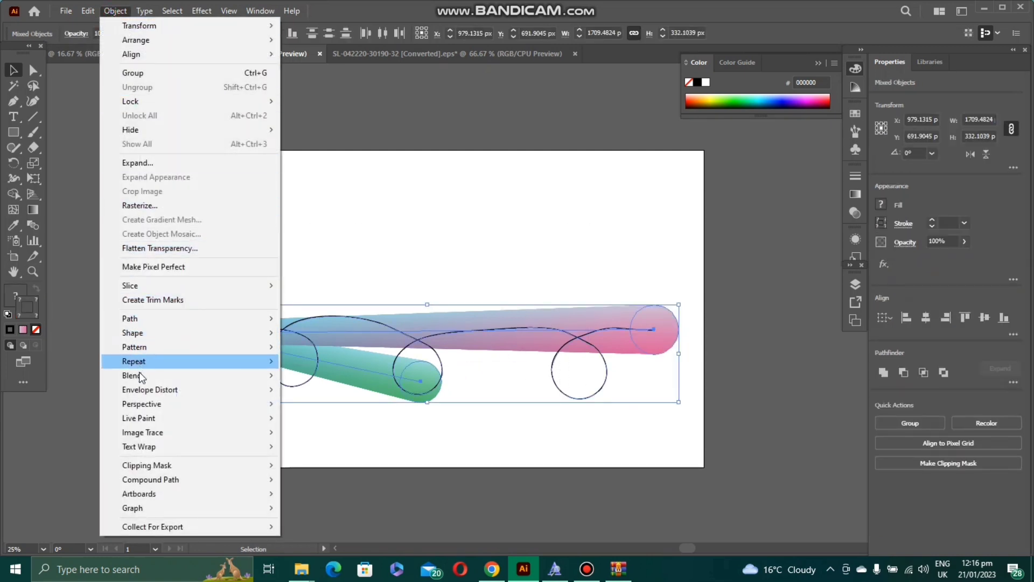
mouse_move(207, 377)
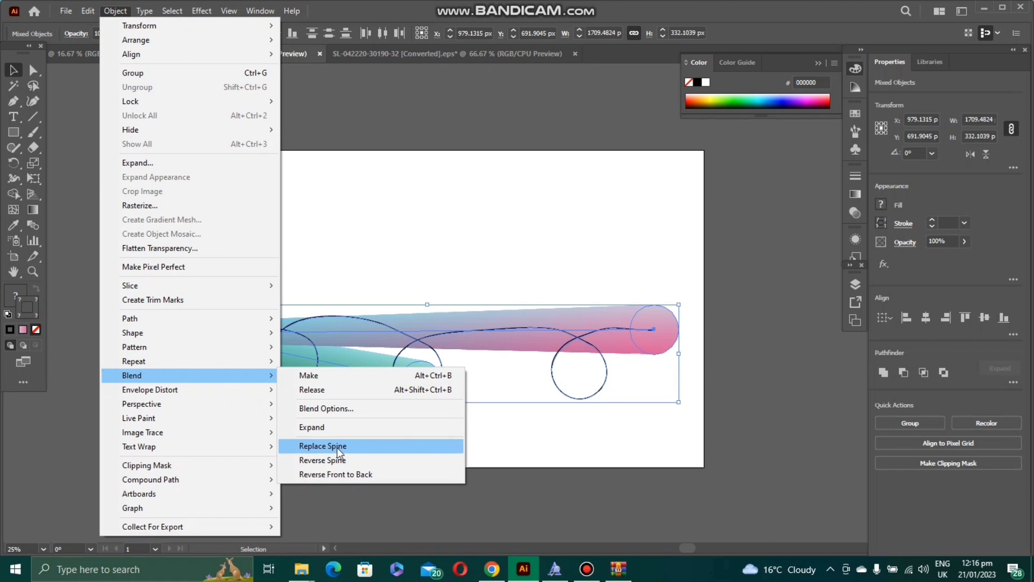
left_click(339, 447)
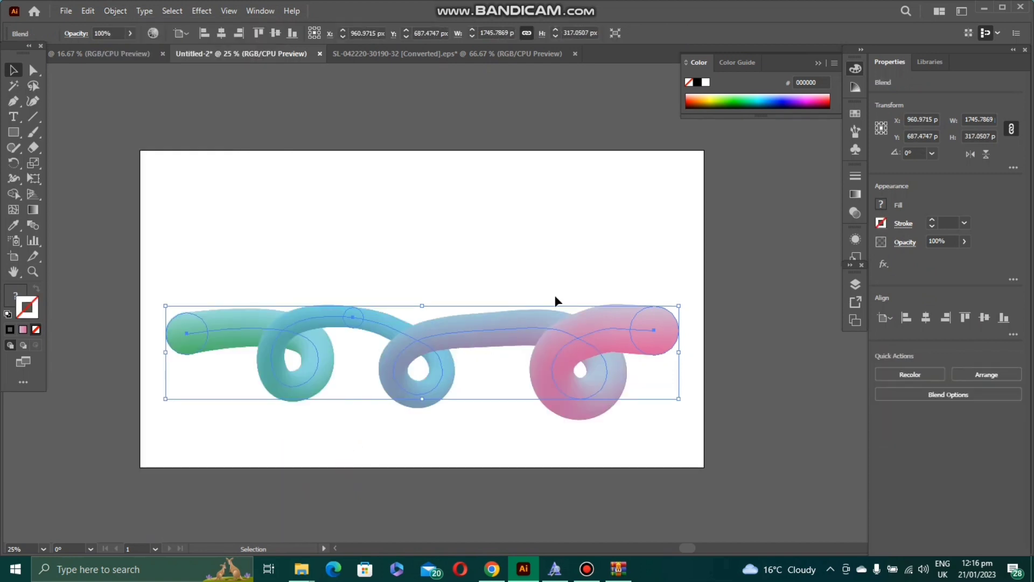
left_click(561, 266)
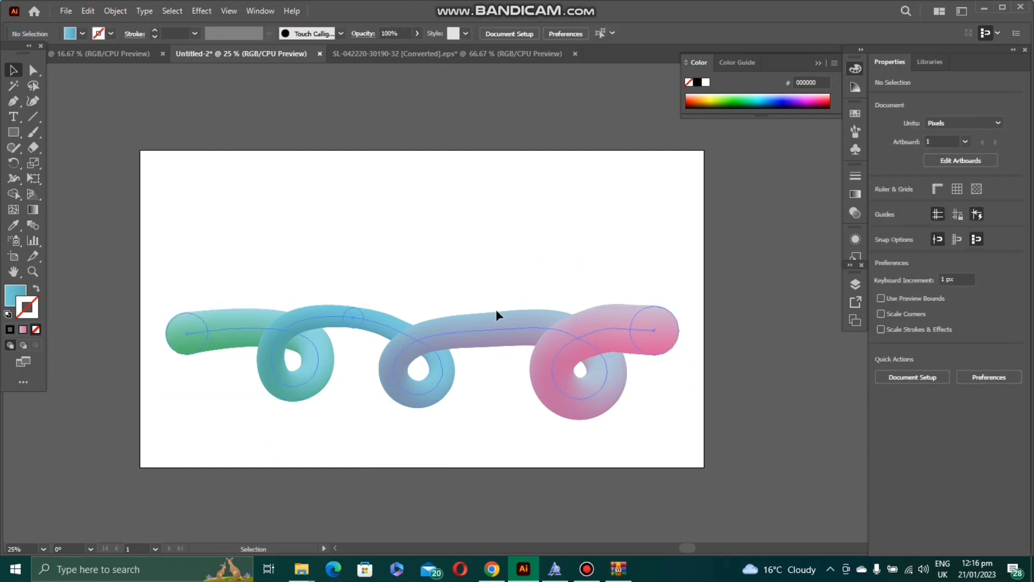
- Move the looping blend up the artboard and centre it there horizontally and vertically, leaving it deselected
left_click_drag(207, 222, 664, 441)
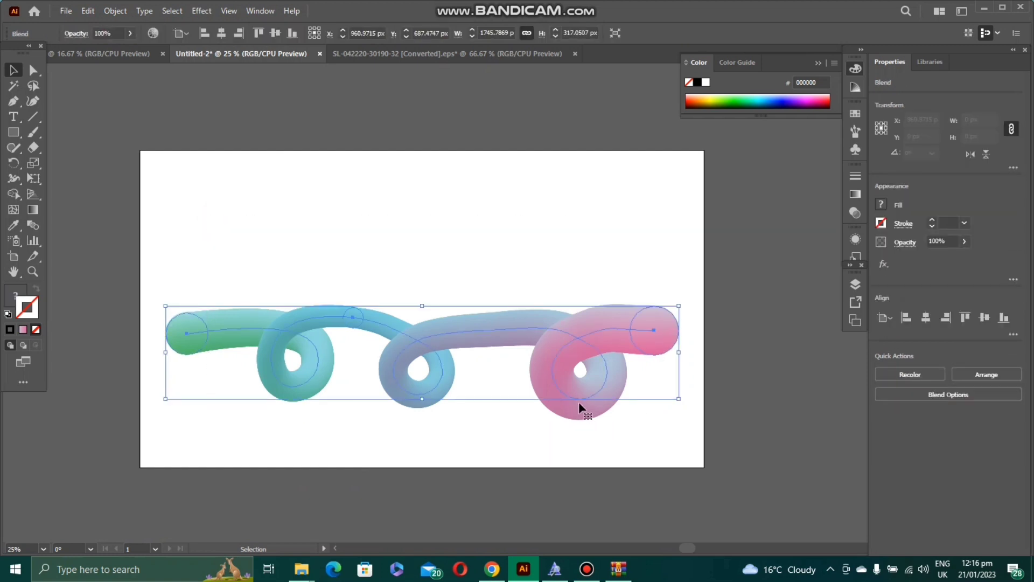
left_click_drag(555, 369, 563, 312)
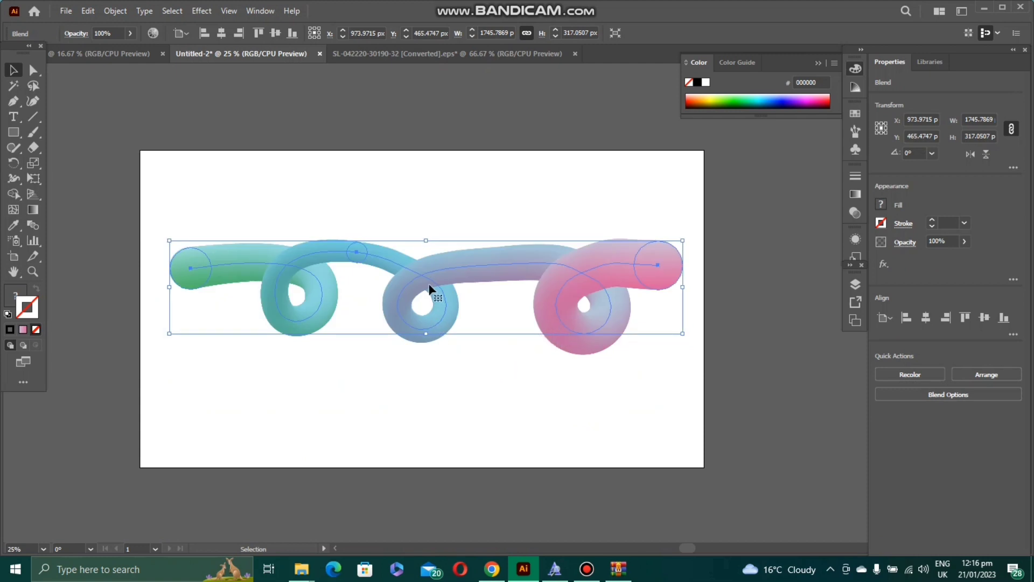
left_click_drag(429, 288, 435, 299)
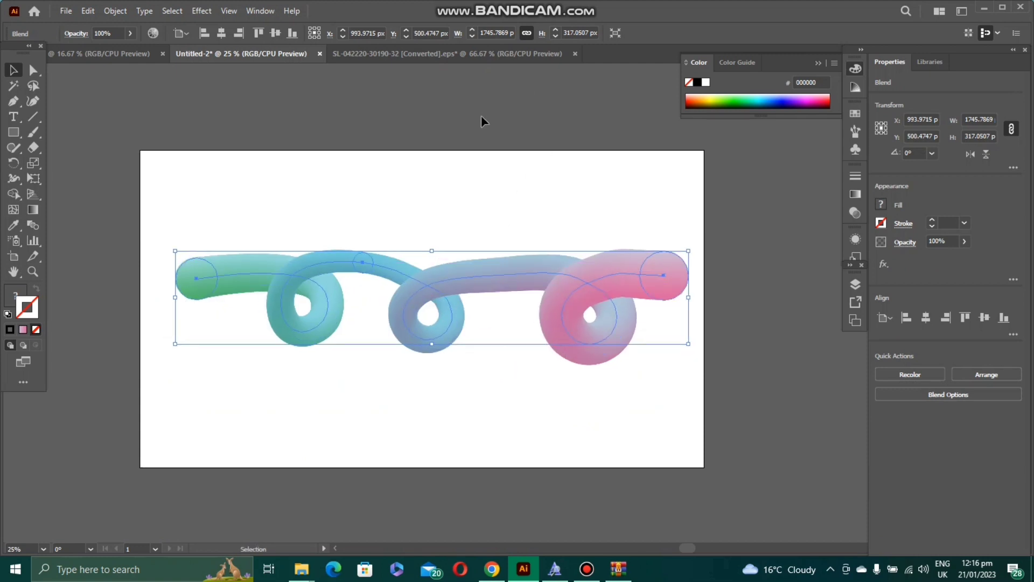
left_click(929, 318)
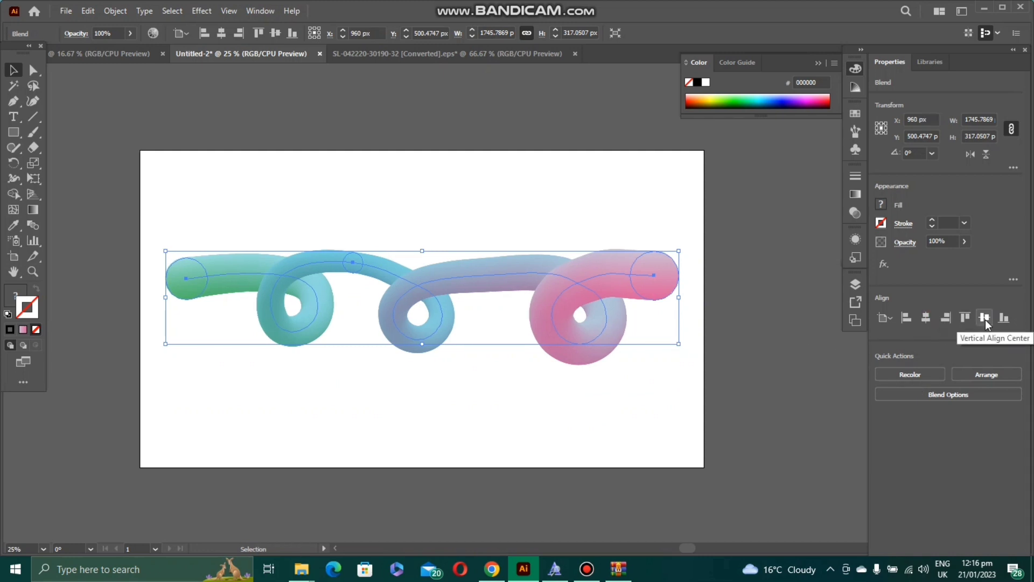
left_click(984, 319)
left_click(784, 255)
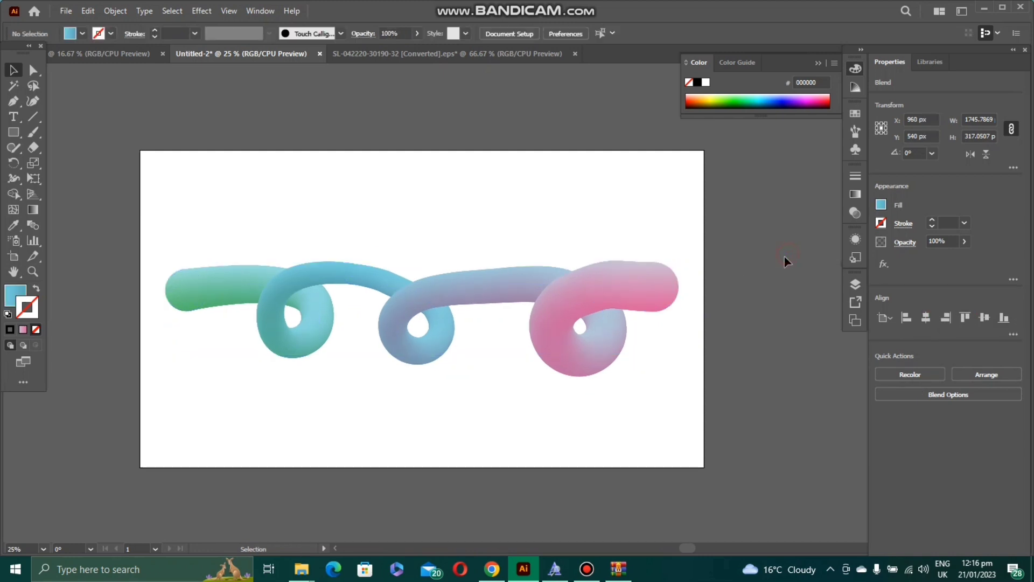
- Add the text "Gradient Strock Design" on three lines above the blend's first loop, keeping its 72 pt Helvetica Neue Heavy Italic font
left_click(14, 117)
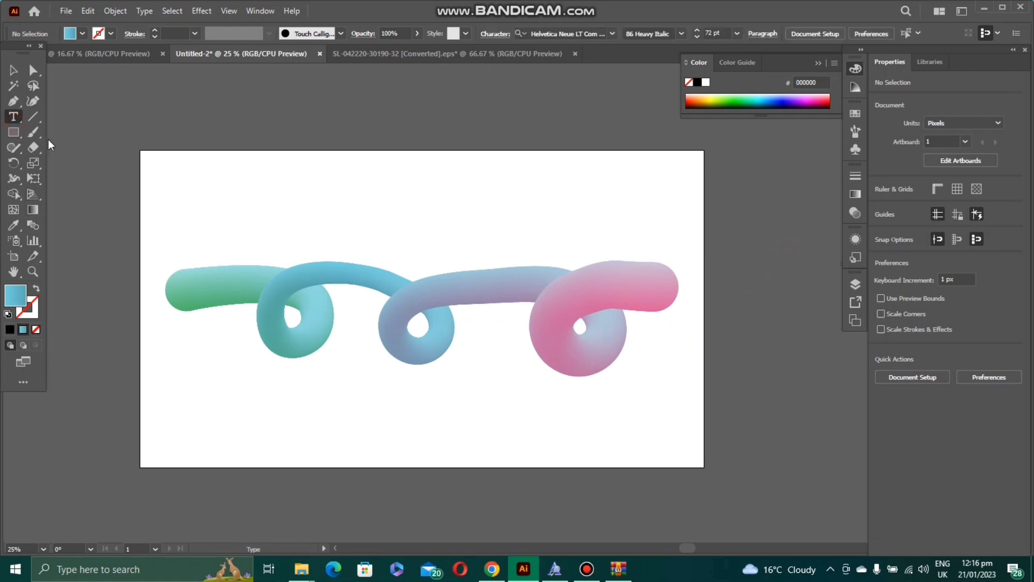
left_click(260, 214)
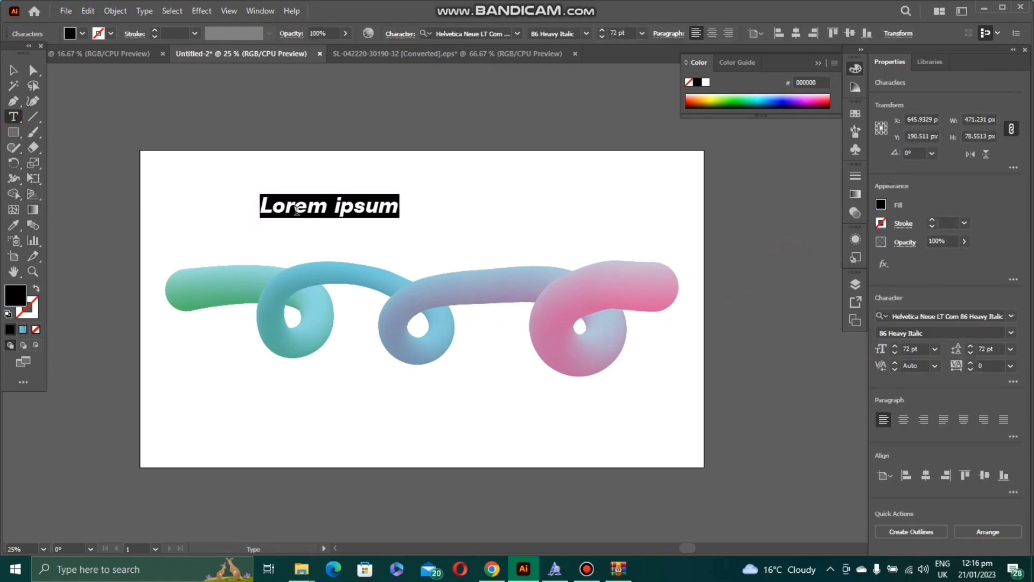
type("d")
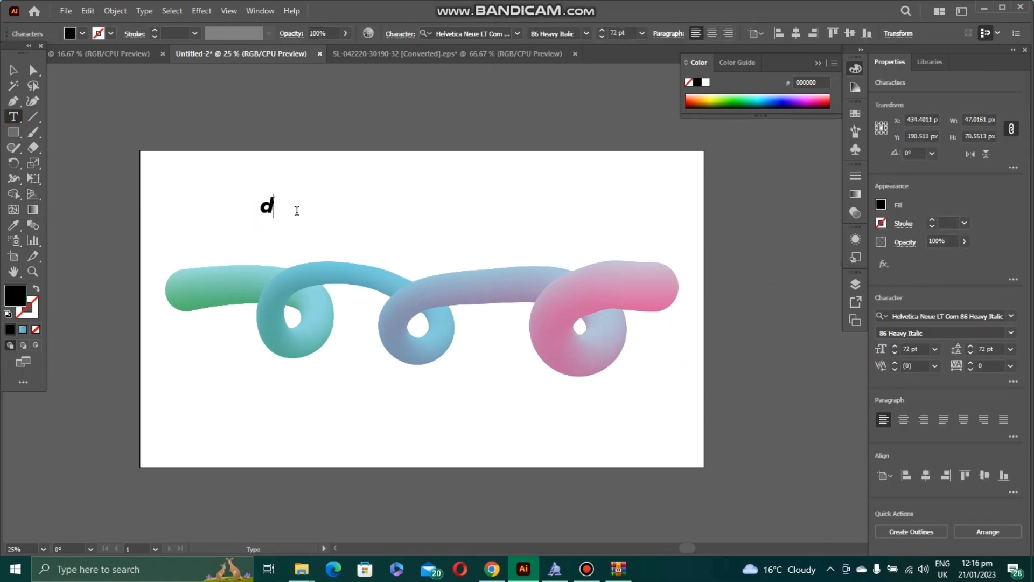
key("BackSpace")
type("Gradient")
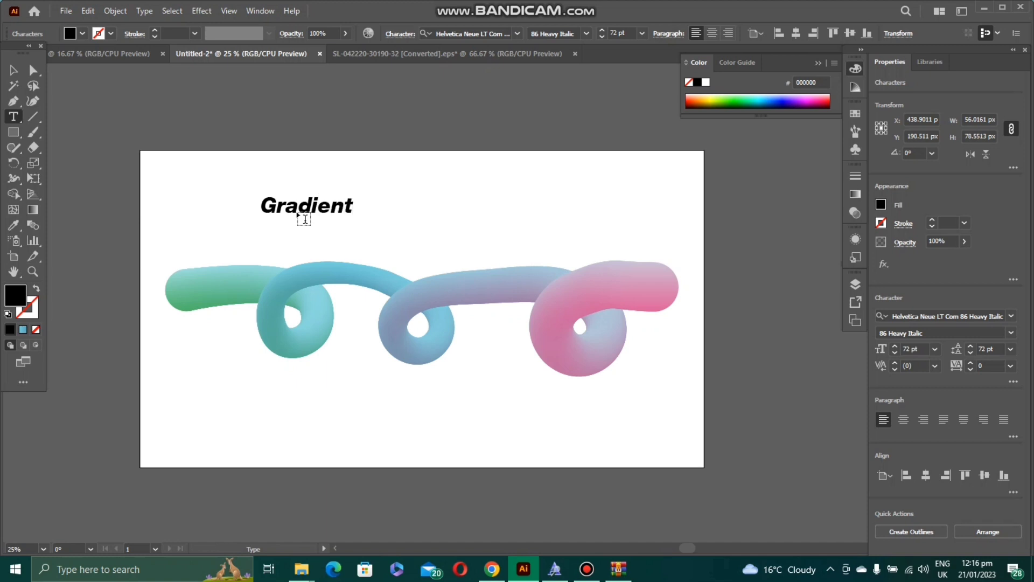
key("Return")
type("Stro")
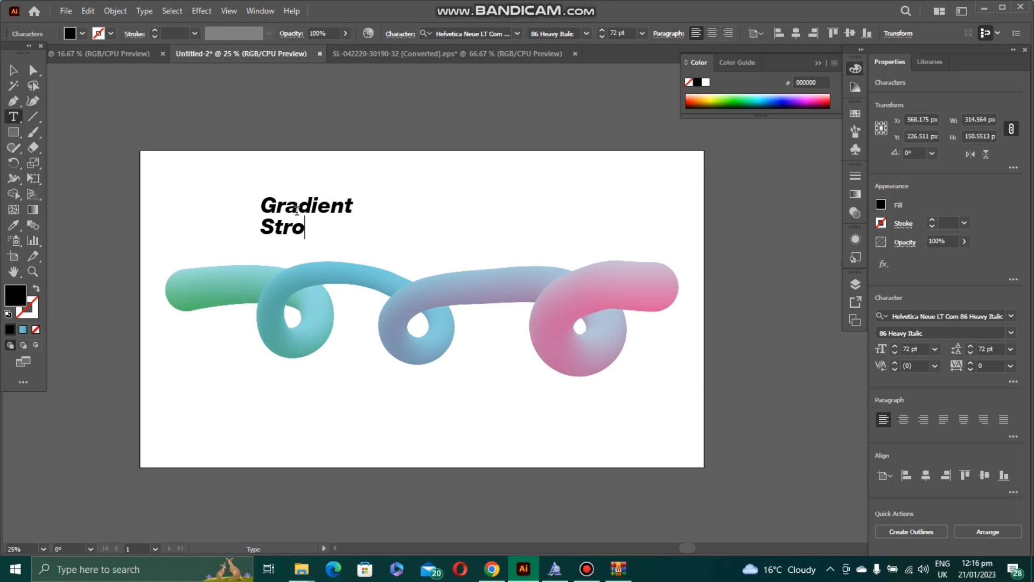
key("BackSpace")
type("ock")
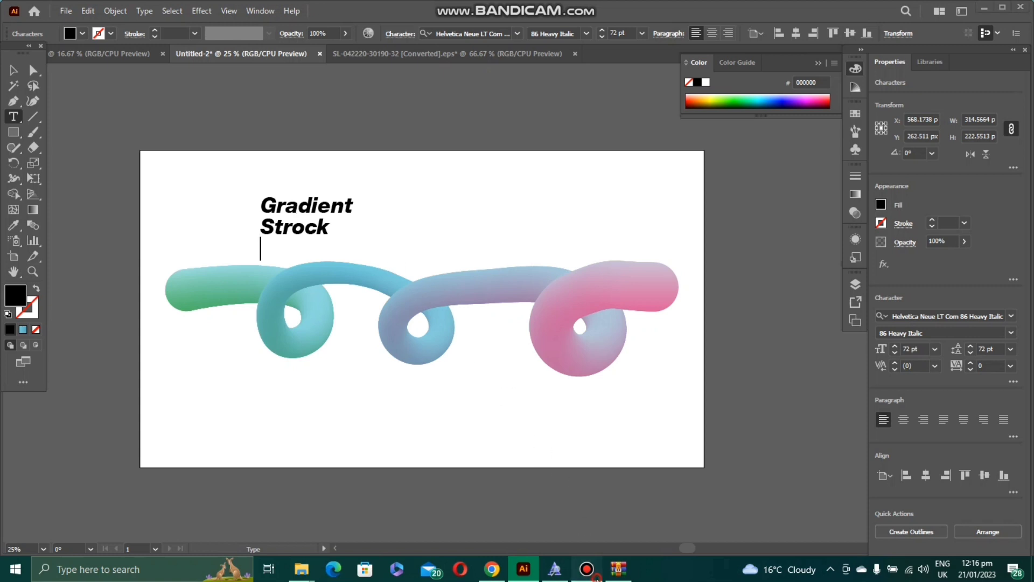
type("D")
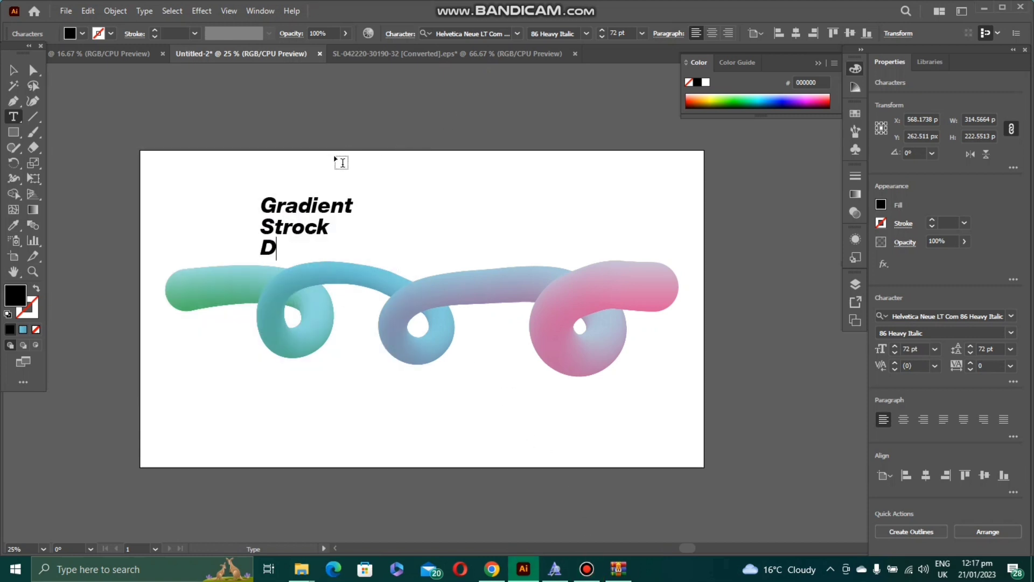
type("esign")
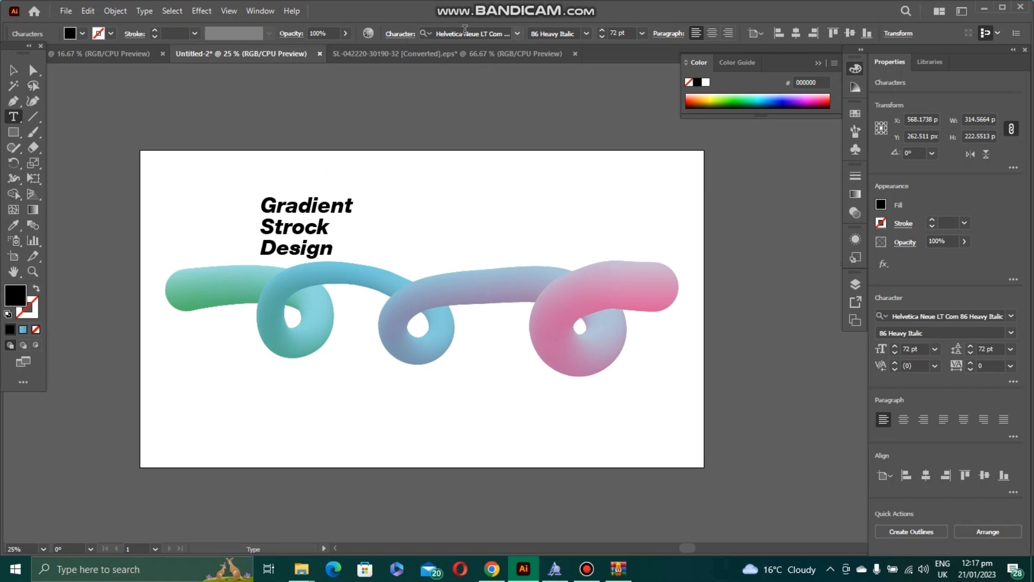
left_click(509, 34)
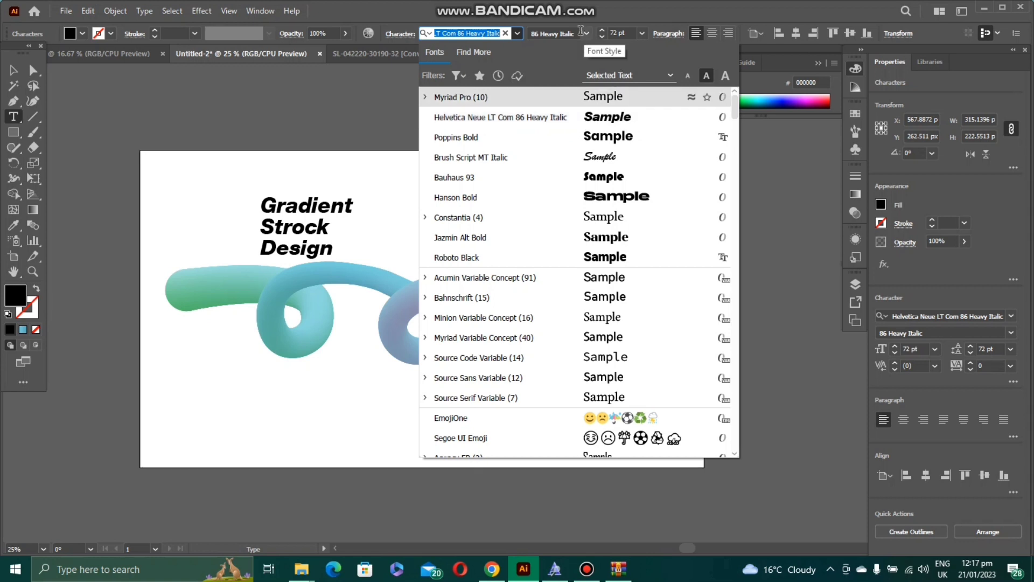
left_click(337, 99)
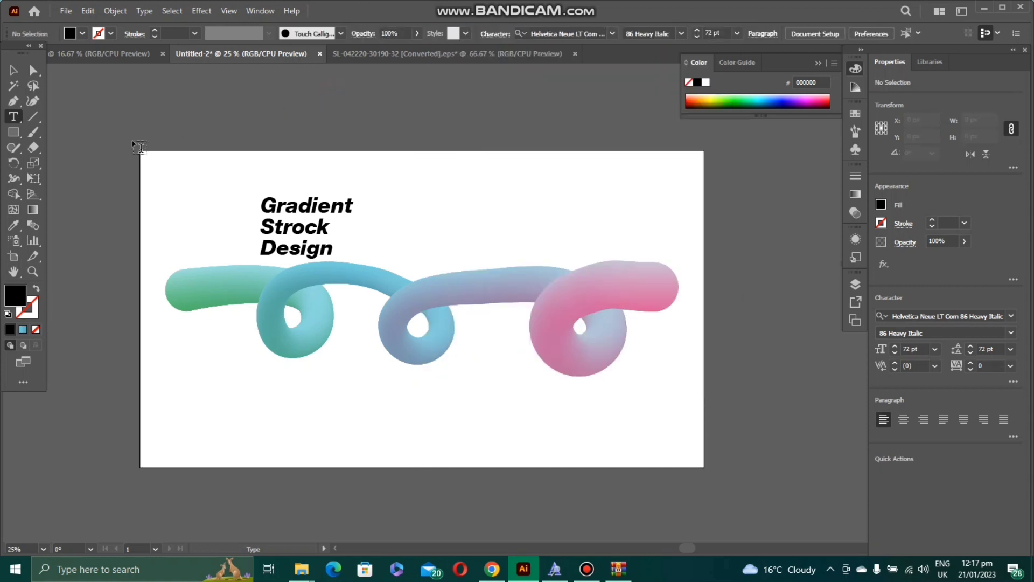
- Set the three-line text's fill to white (FFFFFF) and move it over the blend between the first and second loops
left_click(270, 224)
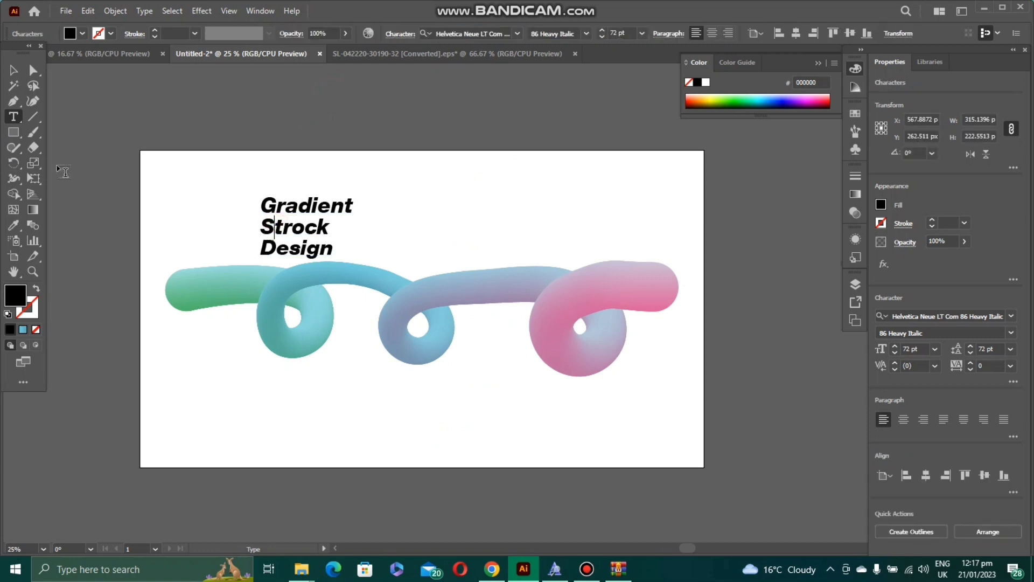
key("Escape")
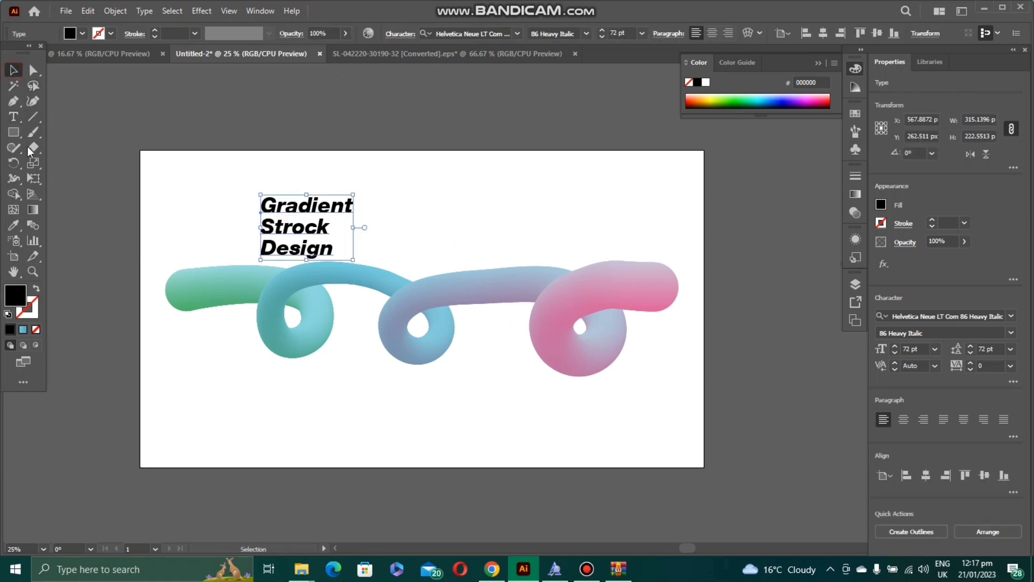
double_click(19, 299)
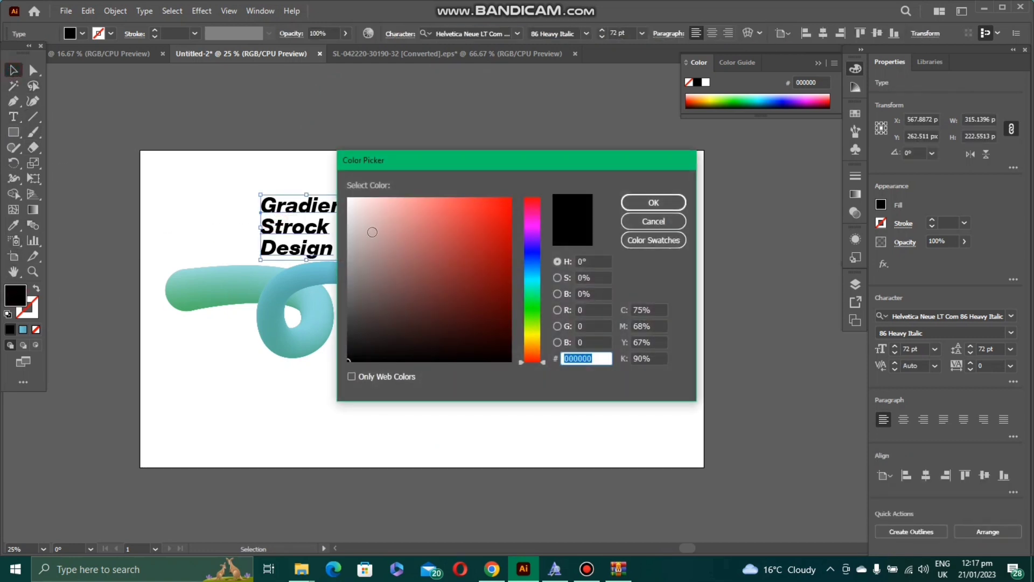
left_click(349, 199)
left_click(653, 202)
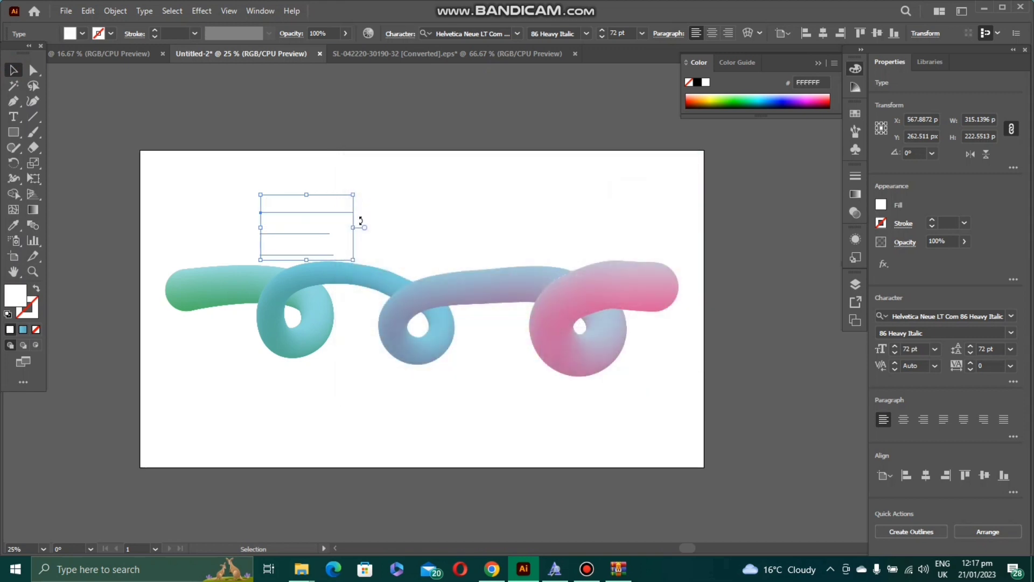
left_click_drag(307, 228, 358, 327)
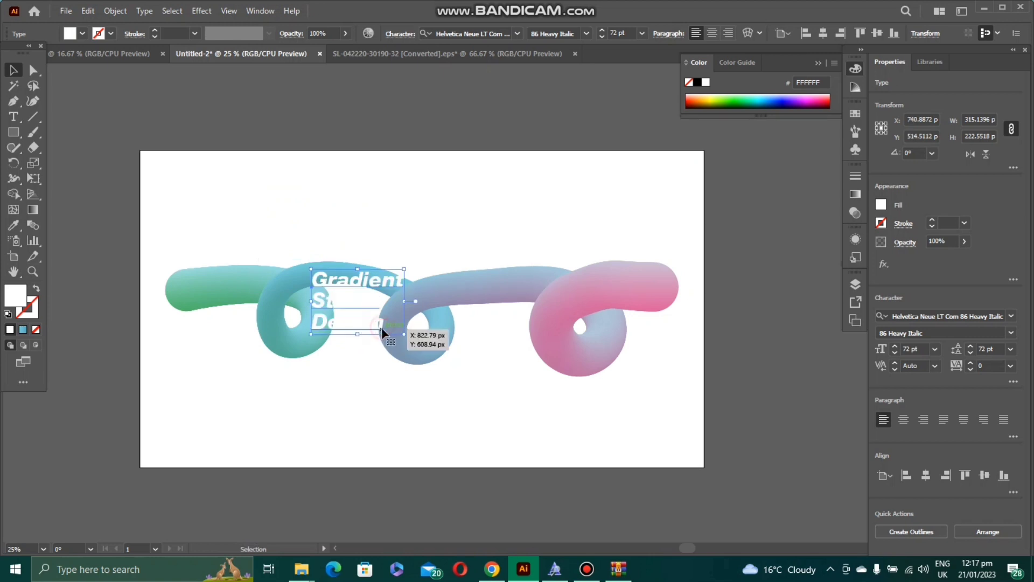
- Add a full stop after "Design" in the white text and finish editing it
key("t")
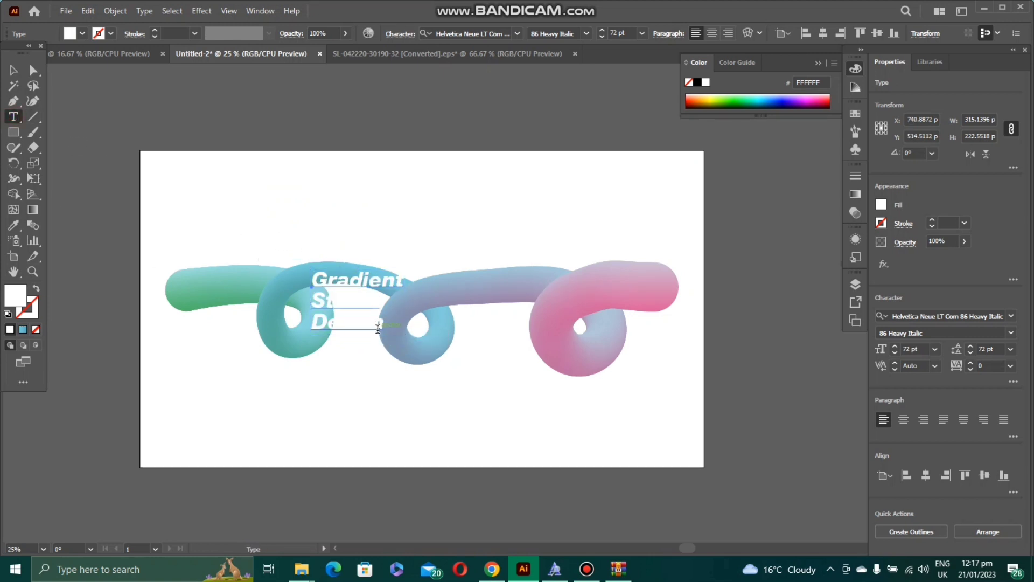
left_click(455, 351)
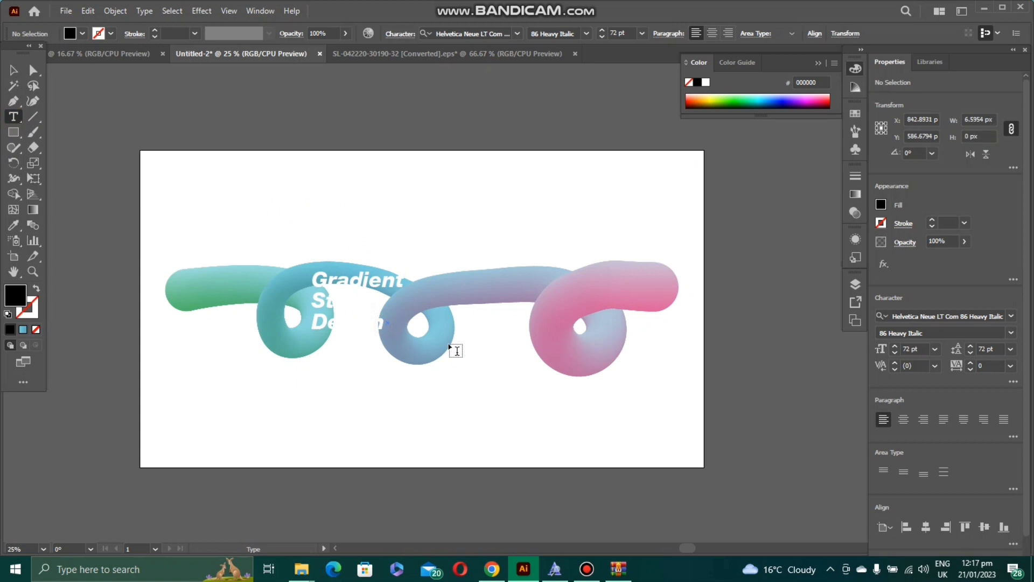
left_click(395, 334)
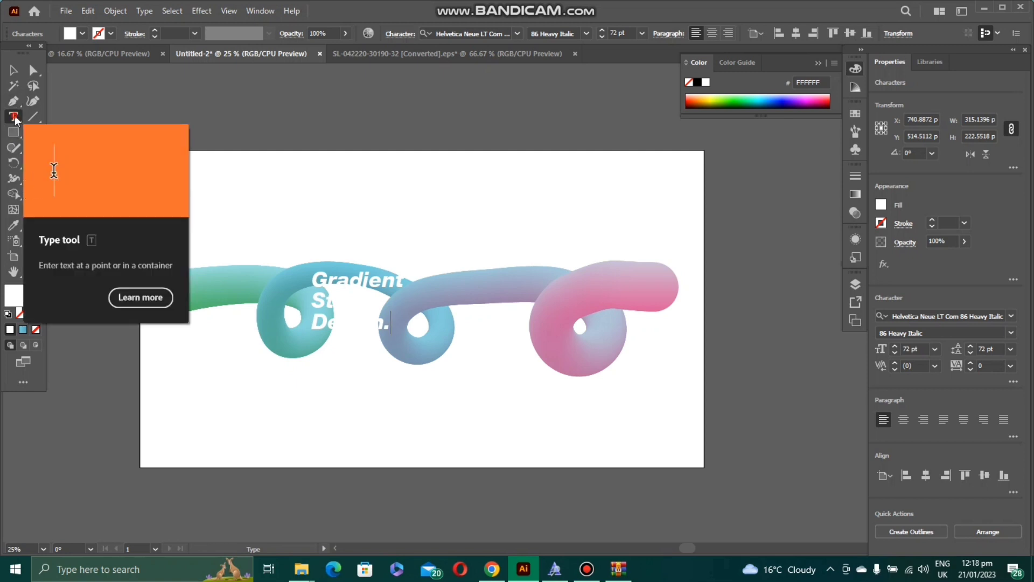
key("Escape")
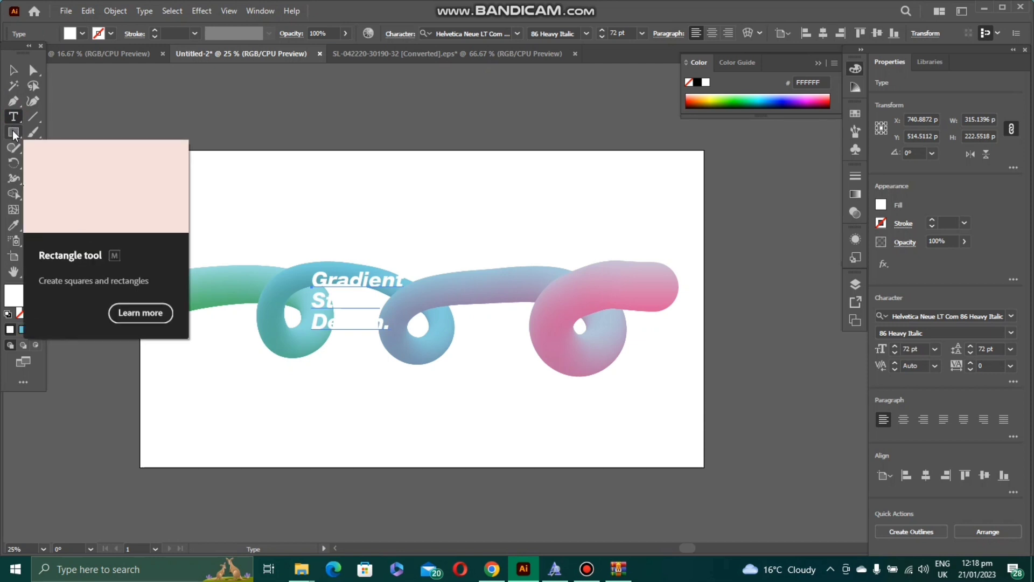
- Draw a white rectangle about 332 by 444 px over the title text and nudge it 10 px to the left
left_click(14, 132)
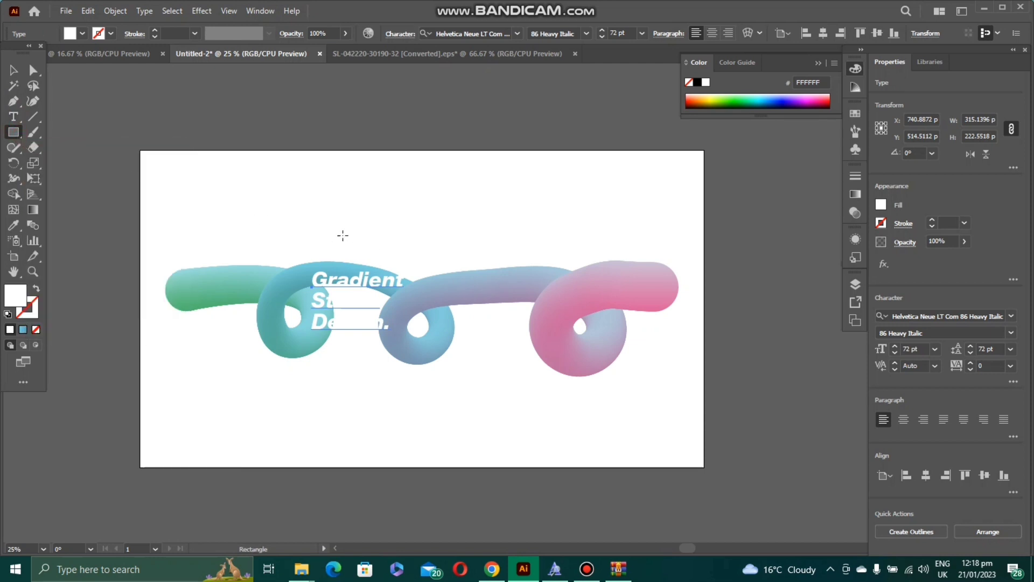
left_click_drag(312, 237, 409, 367)
key("Left")
key("Left")
key("Left")
key("Left")
key("Left")
key("Left")
key("Left")
key("Left")
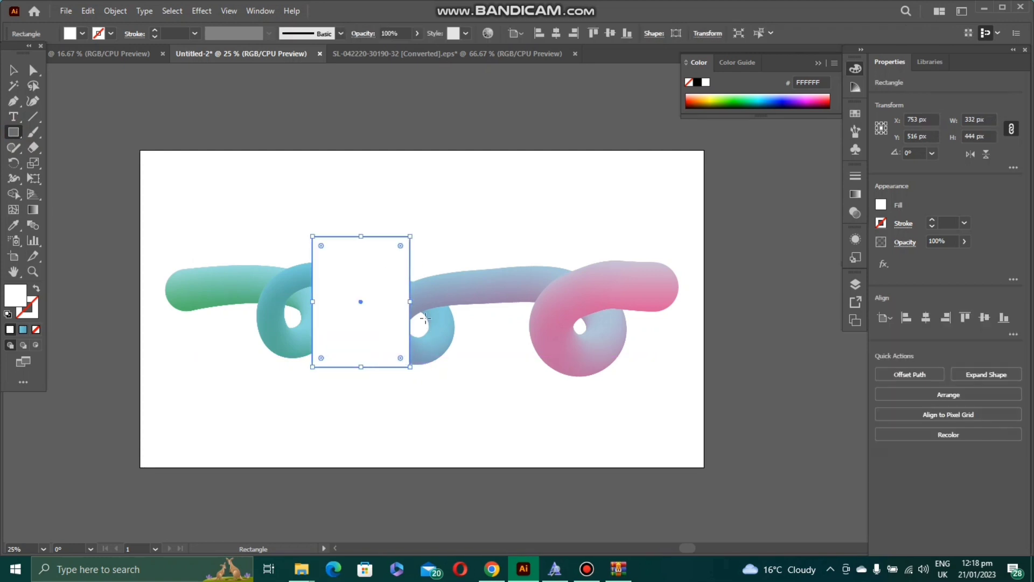
key("Left")
key("Left")
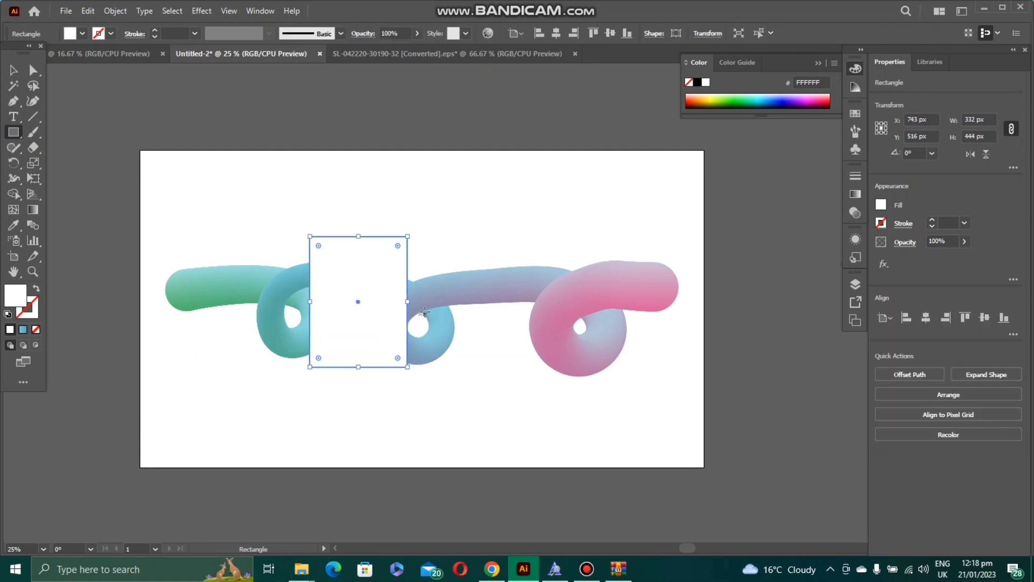
- Turn the rectangle into an unfilled frame with an 8 pt white stroke and deselect it
left_click(35, 291)
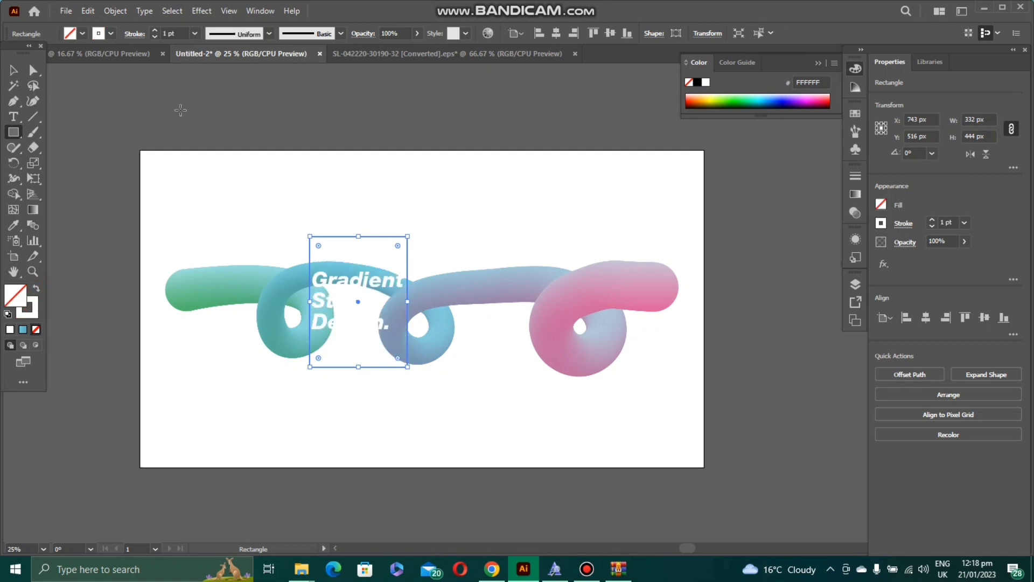
left_click(194, 34)
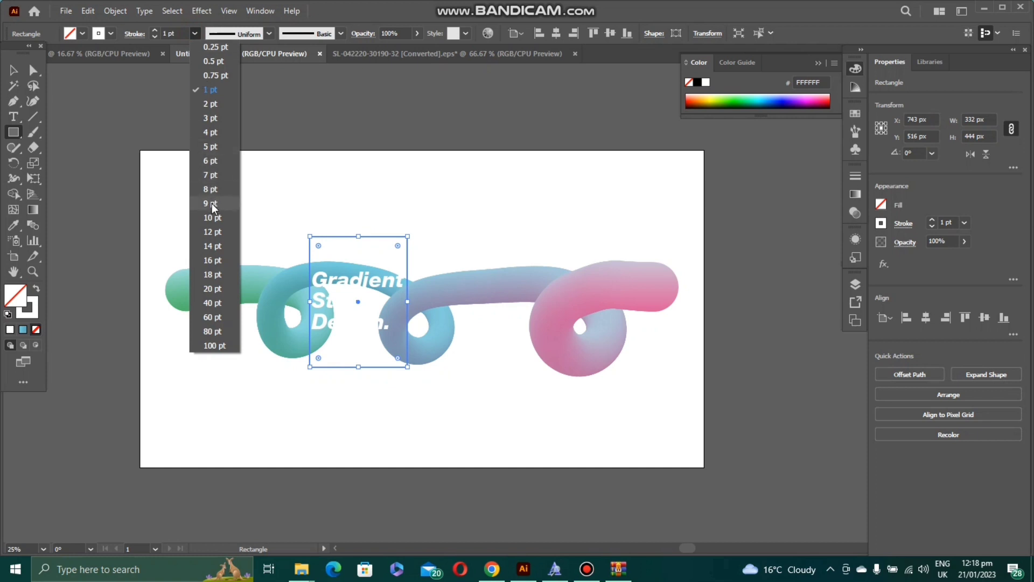
left_click(213, 161)
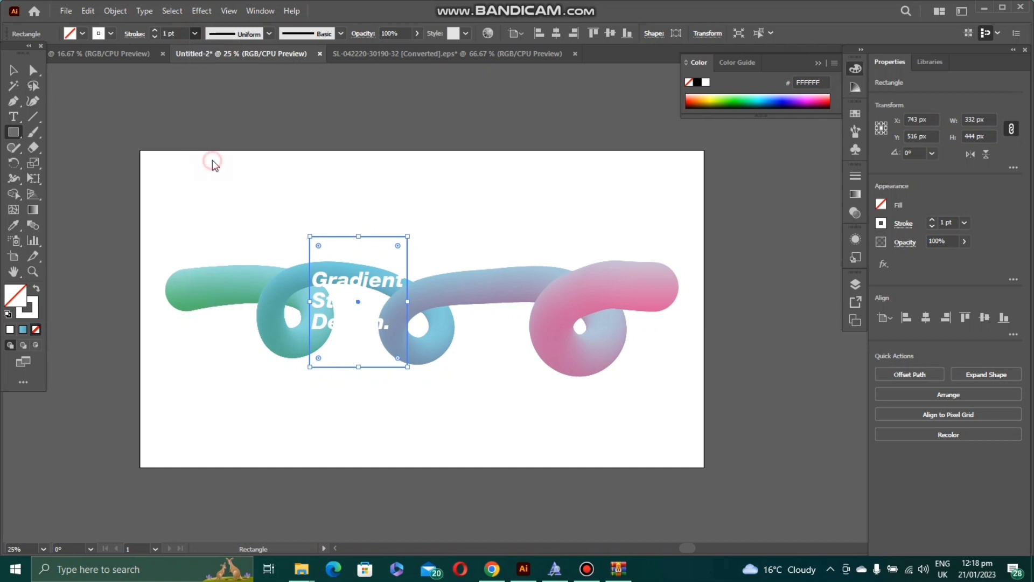
left_click(194, 34)
left_click(210, 188)
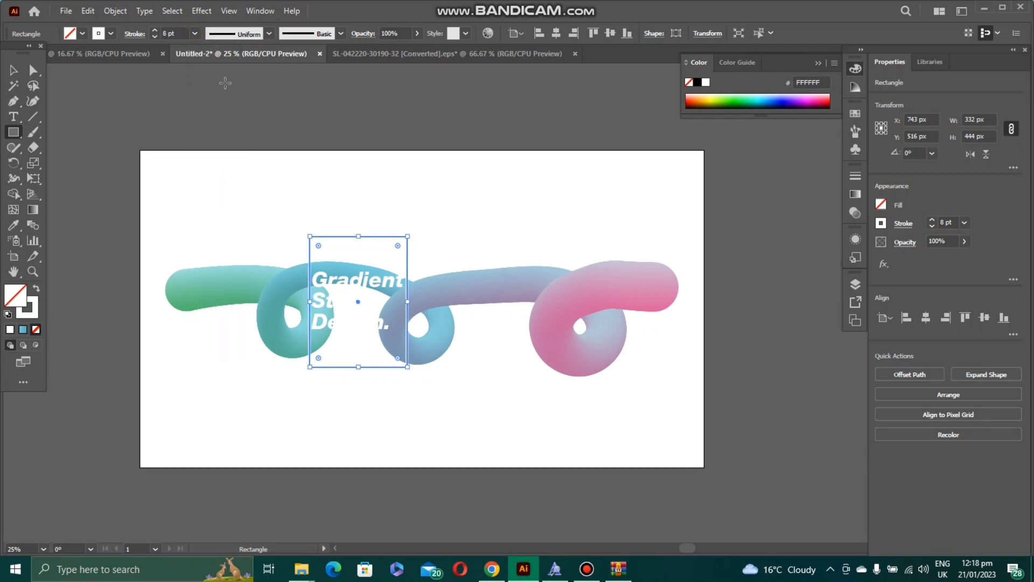
left_click(13, 70)
left_click(97, 94)
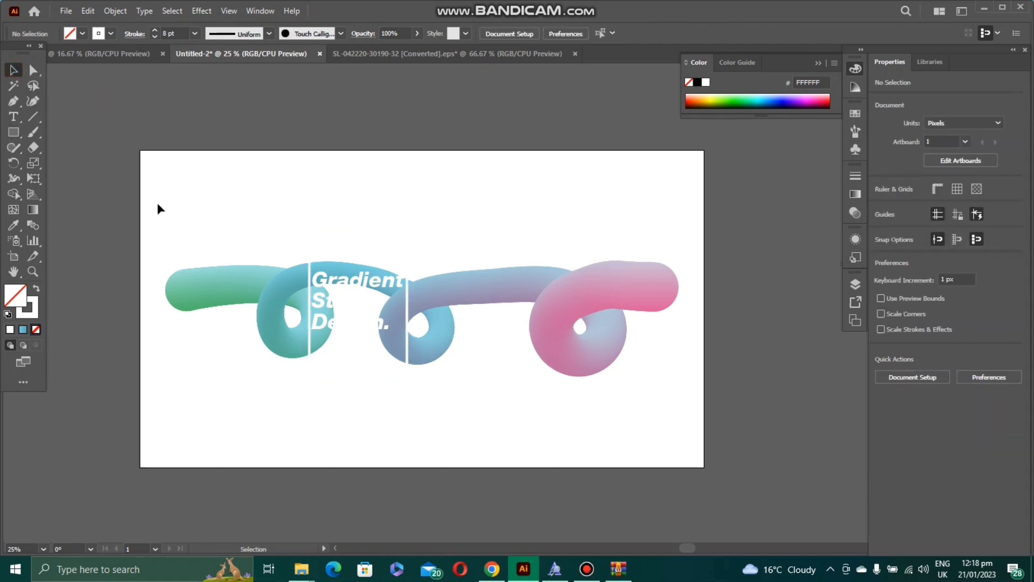
- Reset the drawing colours to a white fill with no stroke, ready for a new rectangle
left_click(16, 137)
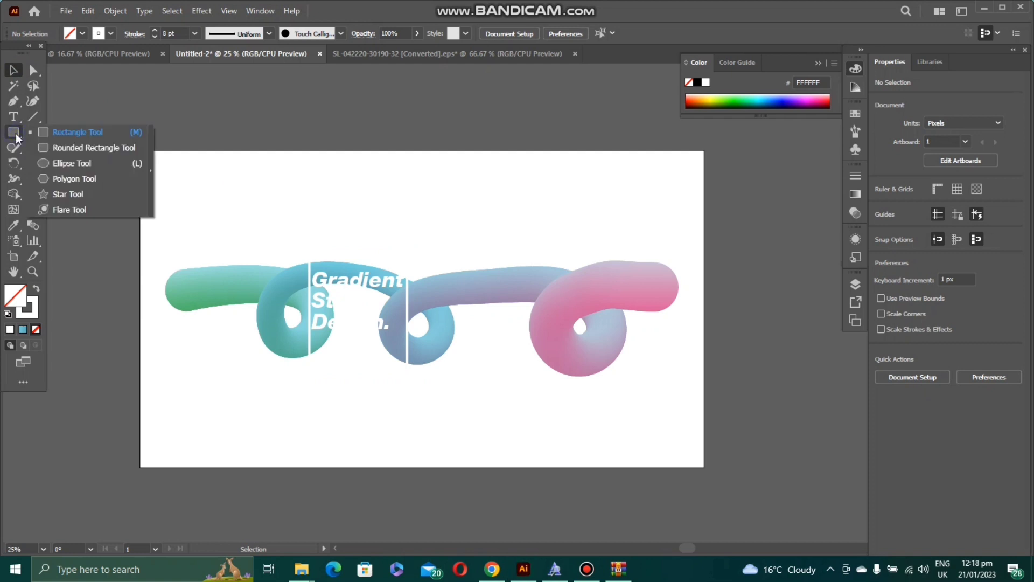
left_click(9, 315)
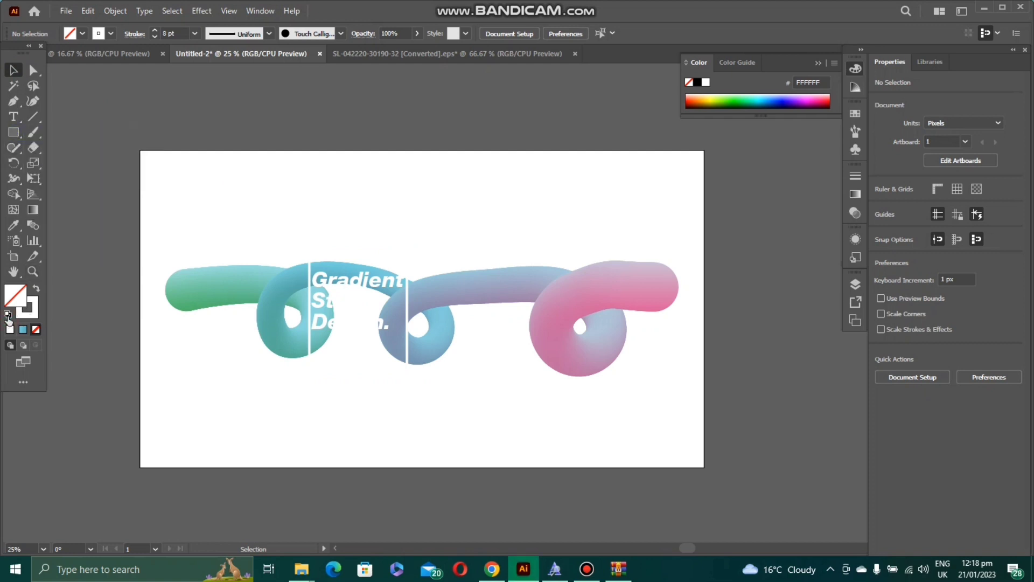
left_click(27, 307)
left_click(35, 329)
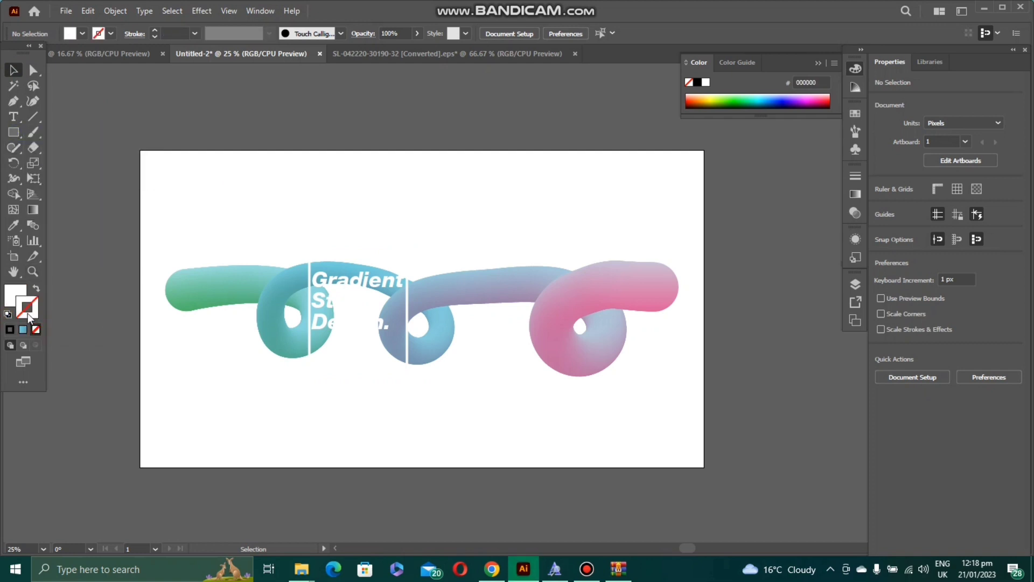
left_click(14, 297)
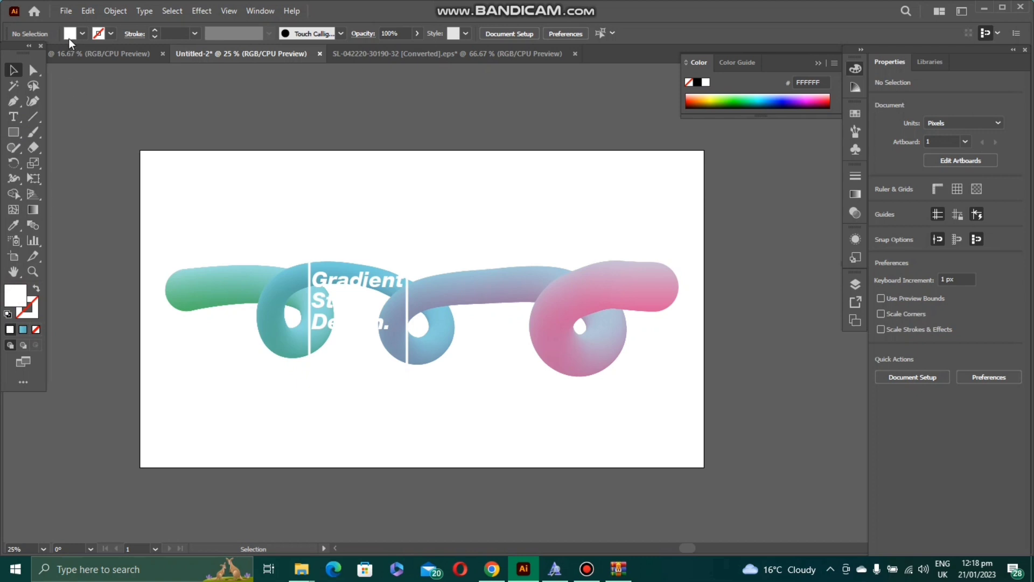
left_click_drag(11, 134, 66, 136)
left_click(245, 212)
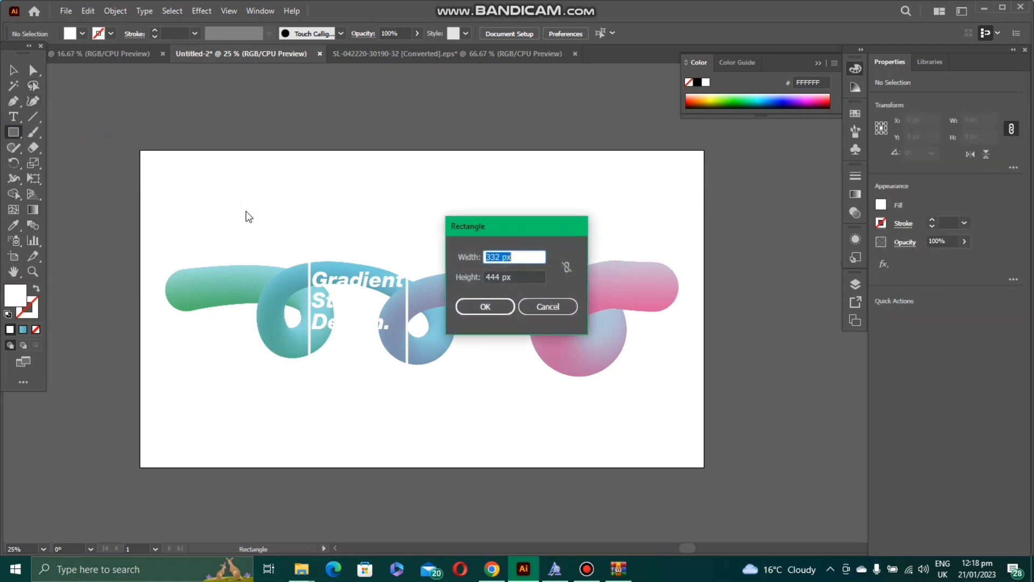
left_click(502, 258)
key("BackSpace")
key("BackSpace")
key("BackSpace")
key("BackSpace")
type("1")
left_click(546, 307)
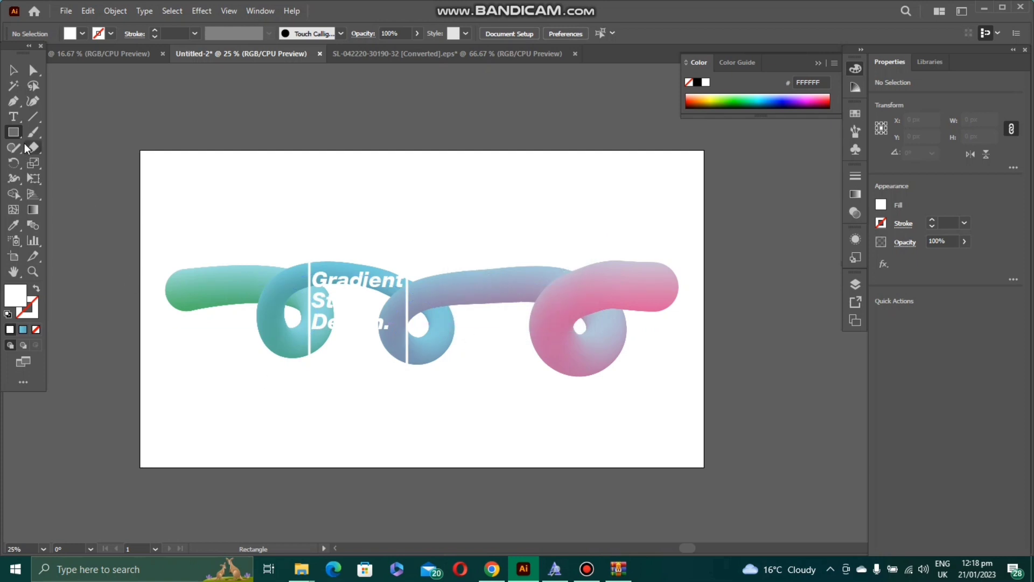
- Draw a white rectangle about 1906 by 1064 px over almost the whole artboard and shift it down about 8 px
left_click_drag(137, 154, 700, 462)
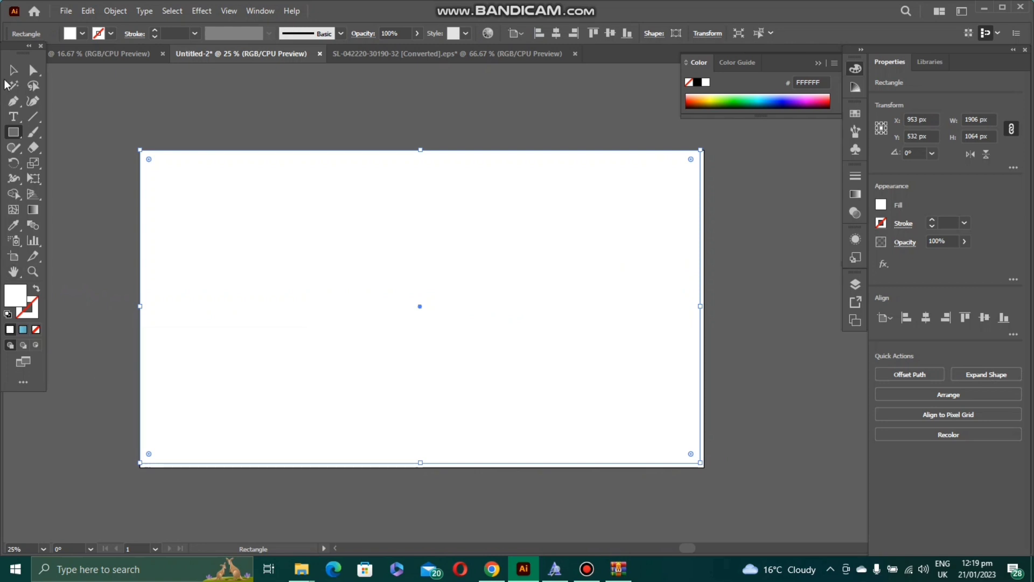
left_click(14, 70)
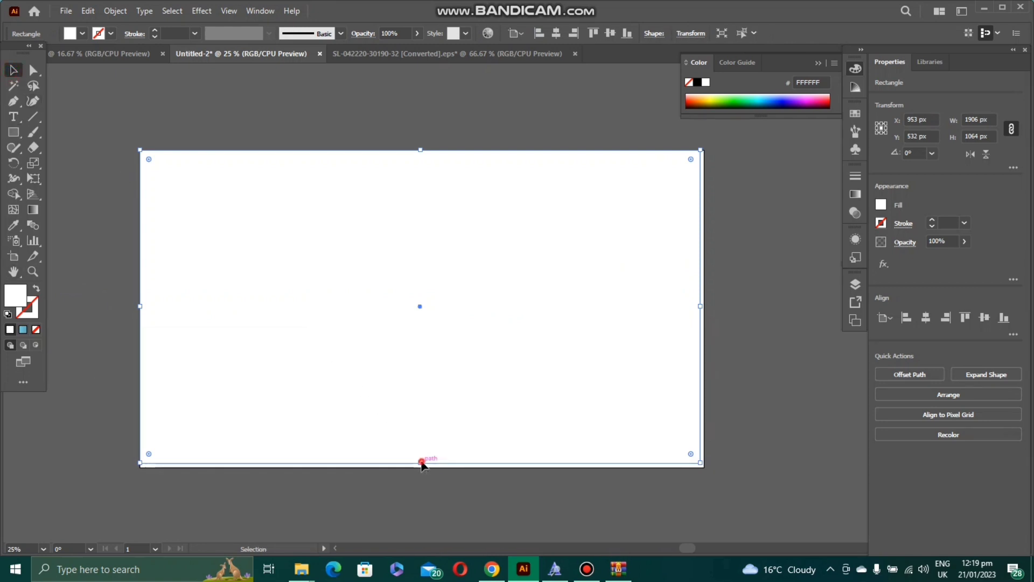
left_click_drag(422, 459, 422, 472)
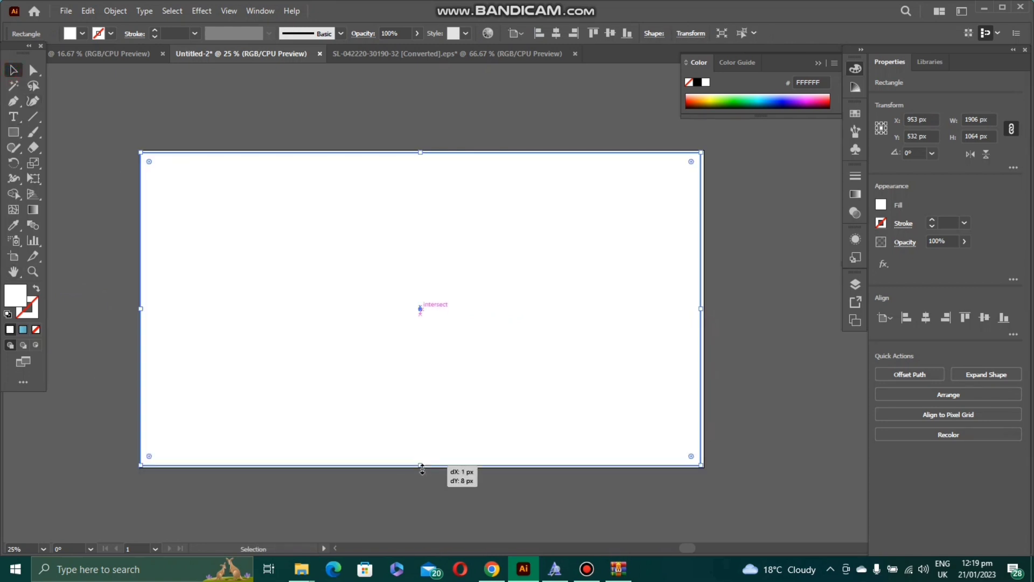
- Fill the large rectangle with near-black 020202
double_click(16, 298)
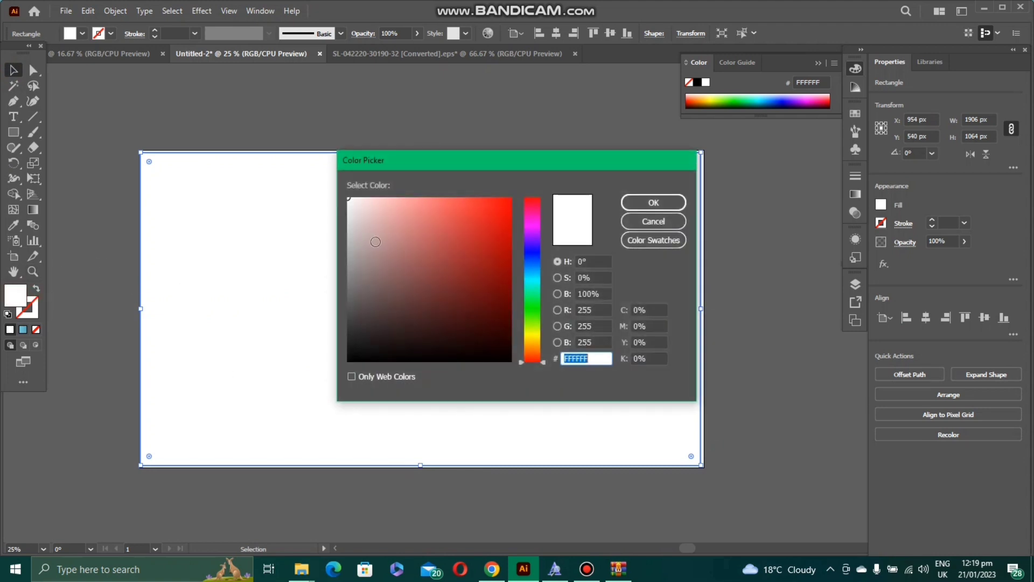
left_click_drag(377, 242, 348, 360)
left_click(636, 204)
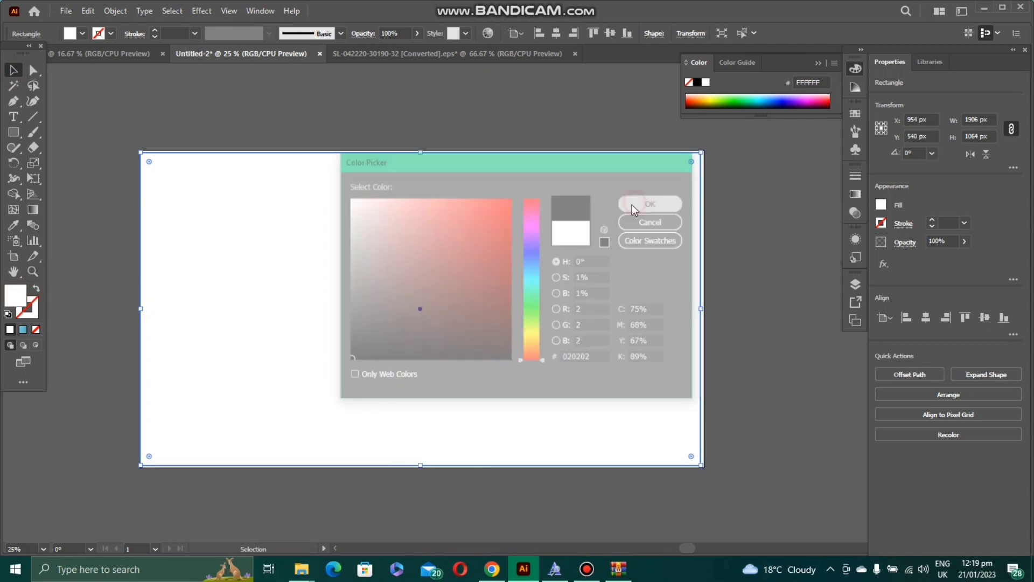
right_click(454, 237)
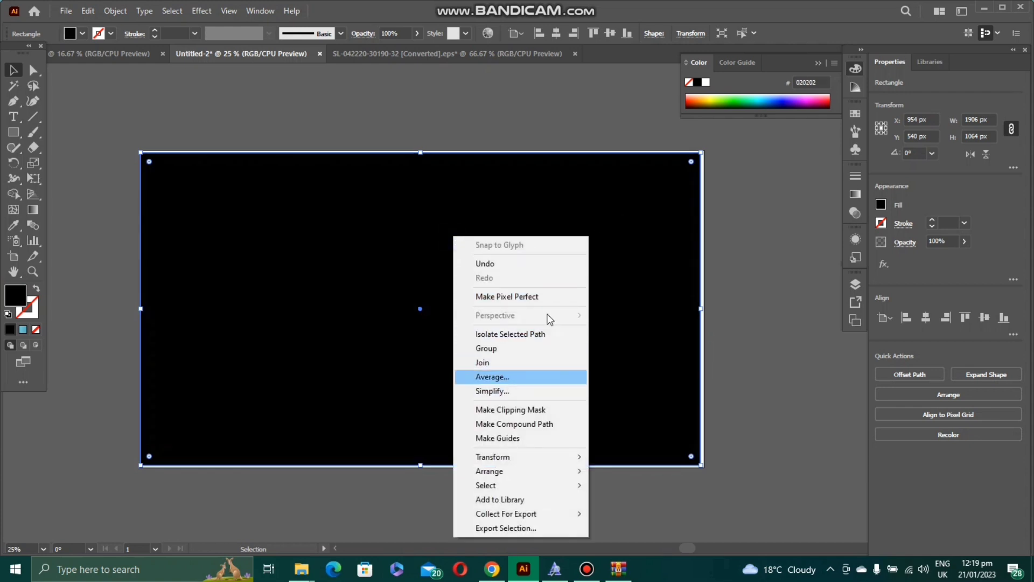
left_click(13, 71)
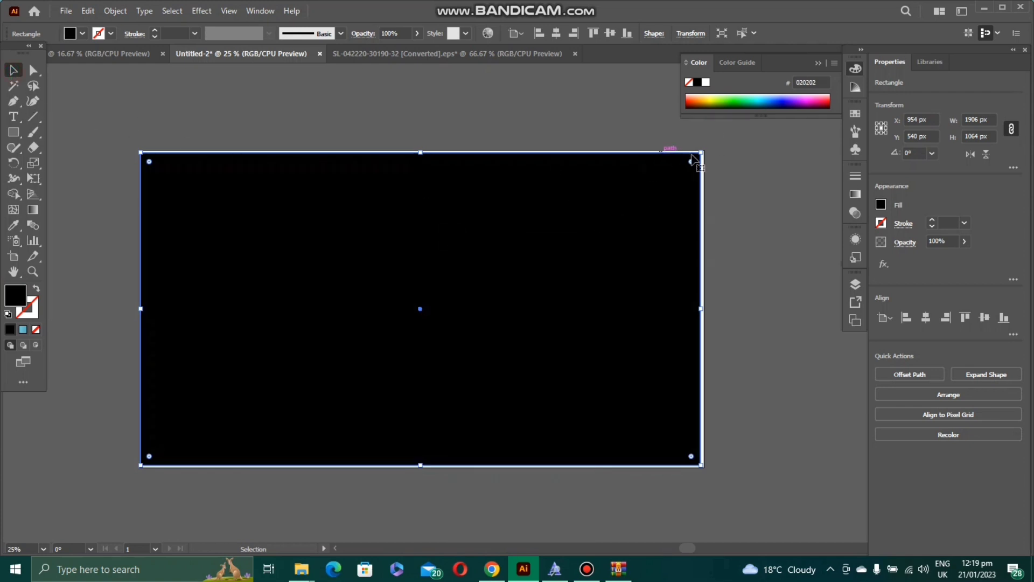
- Stretch the black rectangle to the artboard's edges, making it about 1919 by 1080 px
left_click_drag(703, 153, 703, 151)
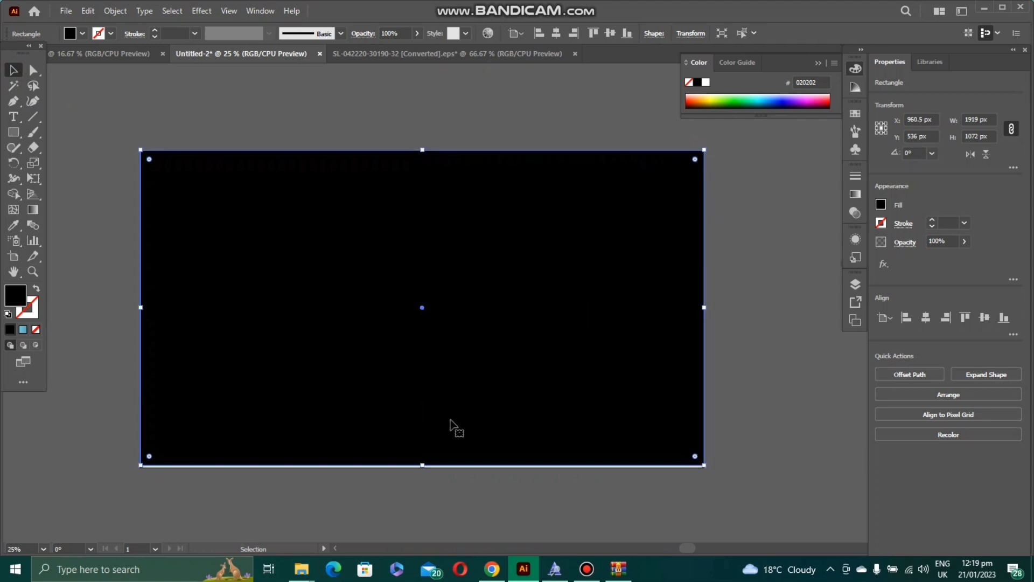
mouse_move(421, 470)
left_mouse_down()
mouse_move(420, 479)
mouse_move(418, 467)
left_mouse_up()
left_click(179, 505)
left_click(207, 396)
left_click_drag(141, 466, 140, 470)
left_click(424, 465)
left_click_drag(423, 465, 423, 467)
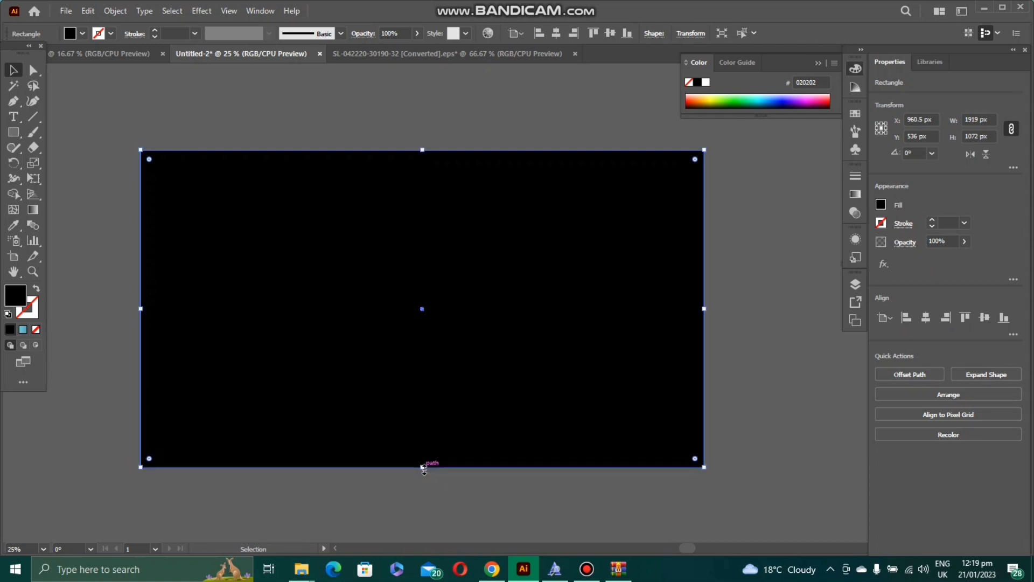
- Send the black rectangle to the back, behind the blend, text and frame
right_click(261, 248)
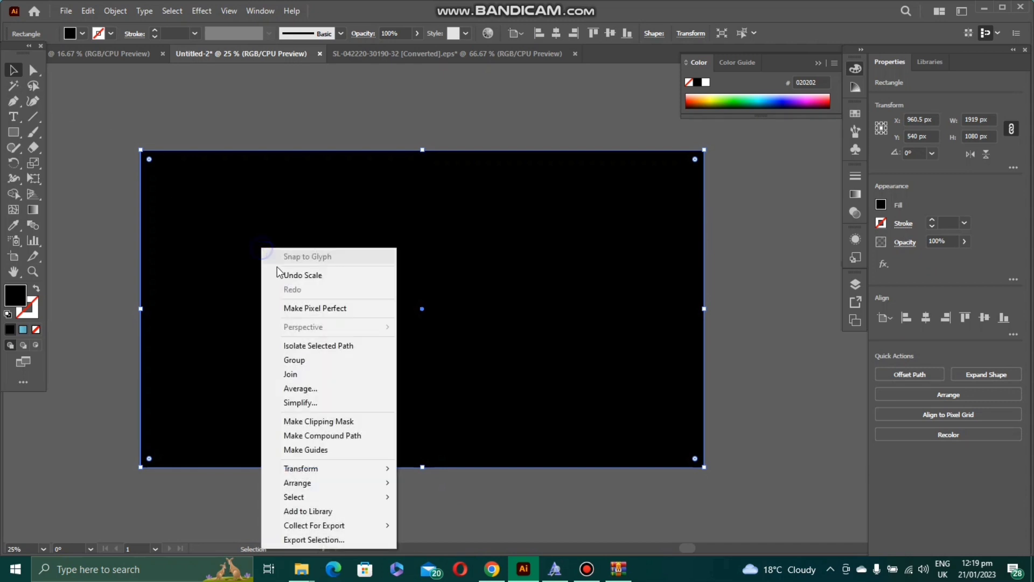
mouse_move(328, 482)
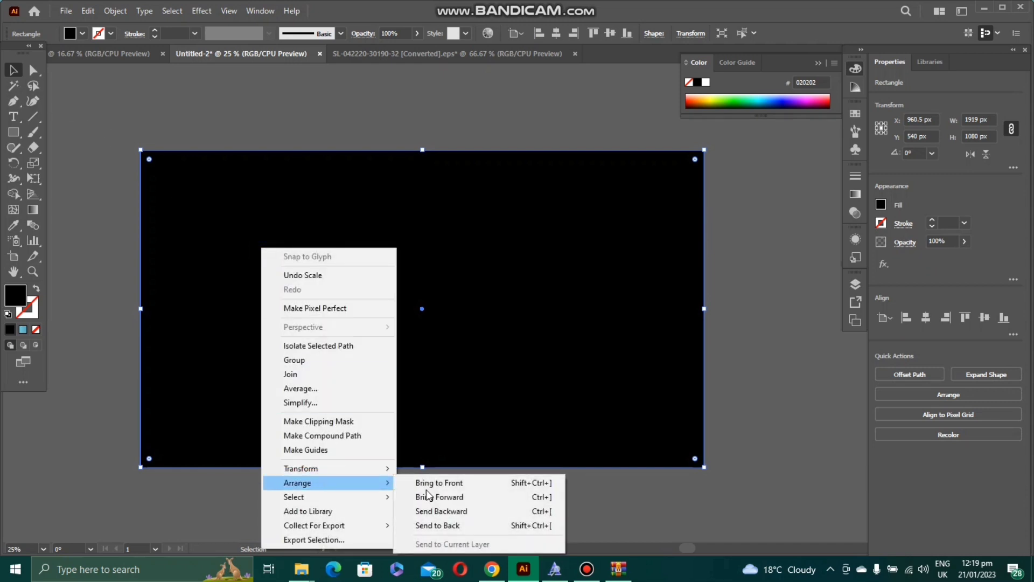
left_click(482, 525)
left_click(476, 525)
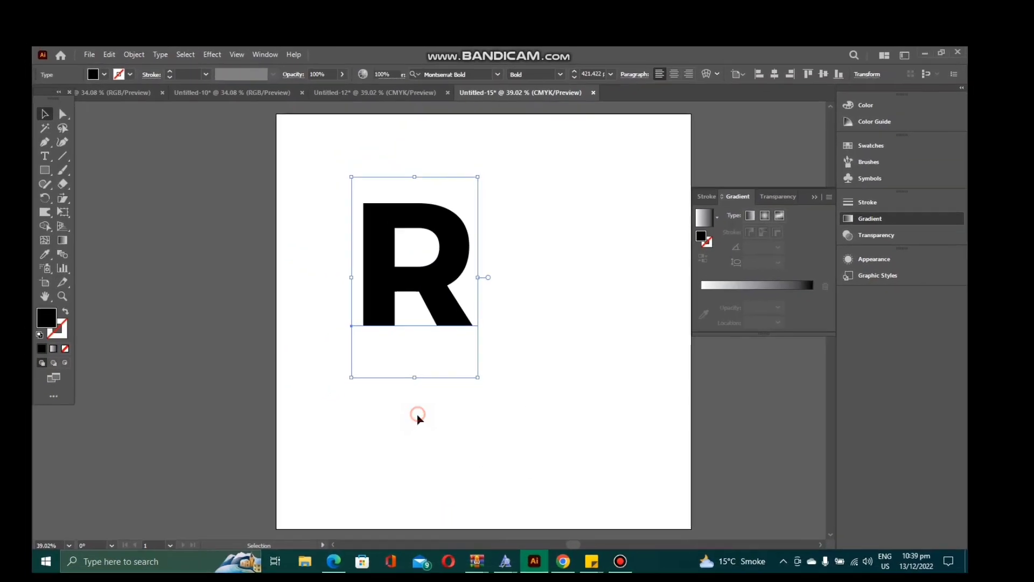
- In the document with the large letter R, swap its black fill for a 1 pt black stroke and deselect it
left_click(417, 416)
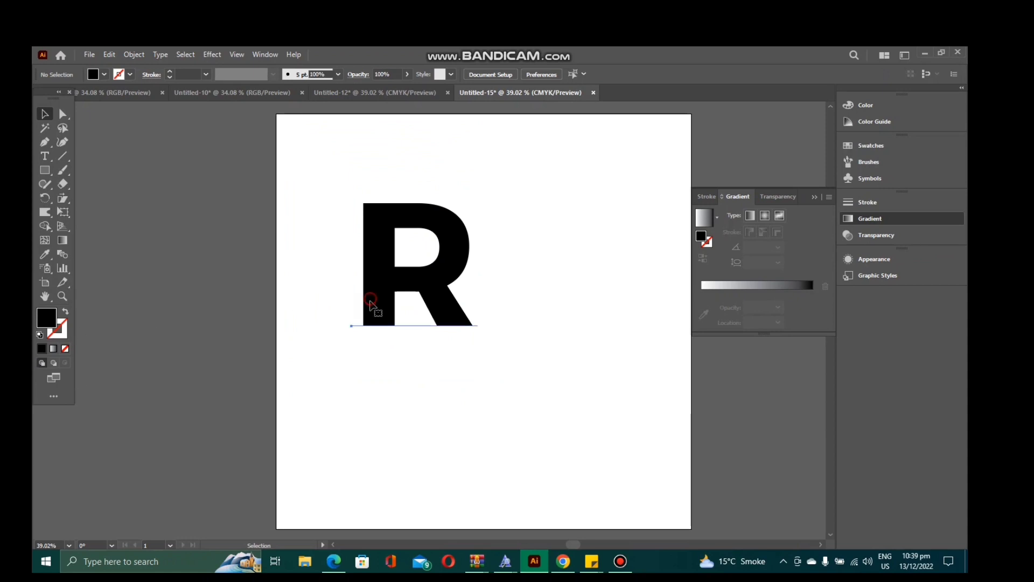
left_click(370, 304)
left_click(66, 313)
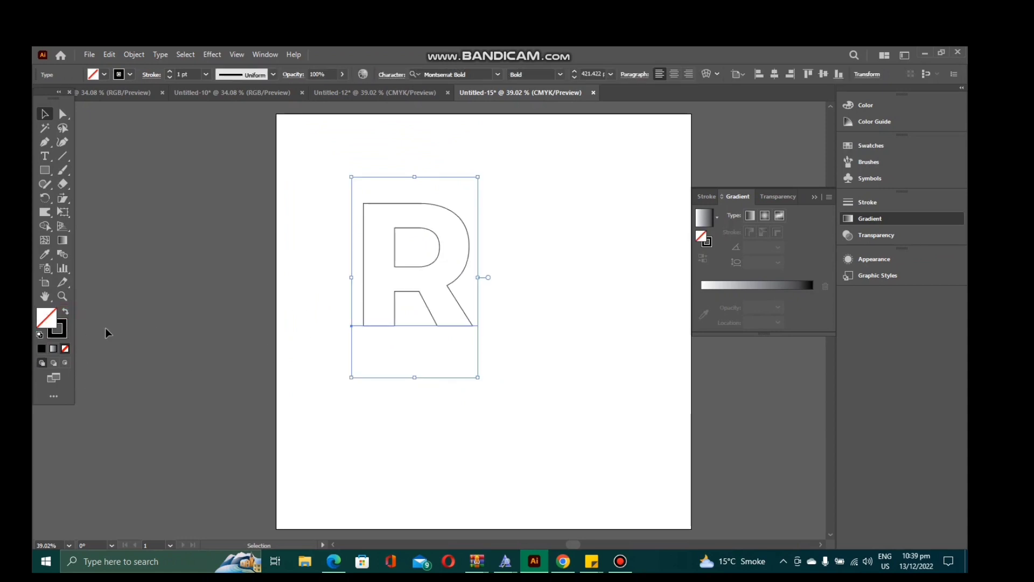
left_click(369, 417)
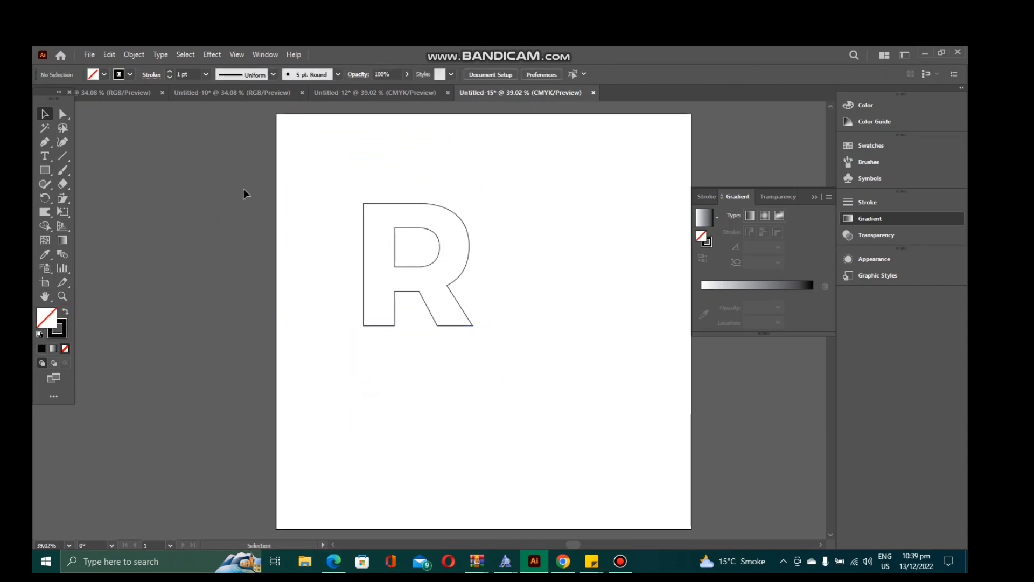
- Expand the letter R's object and fill into editable outlines and leave it deselected
left_click(366, 210)
left_click(139, 56)
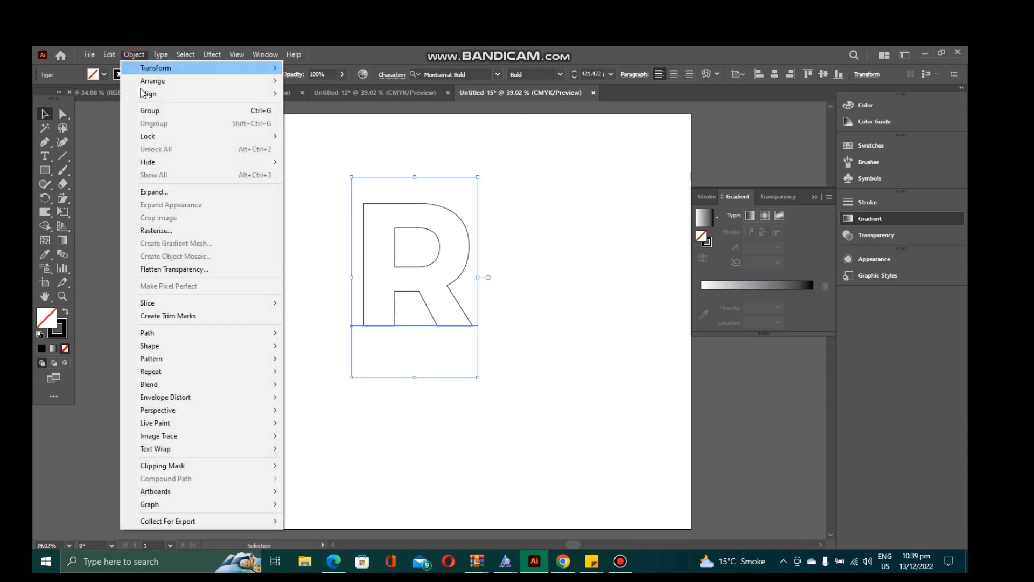
left_click(156, 193)
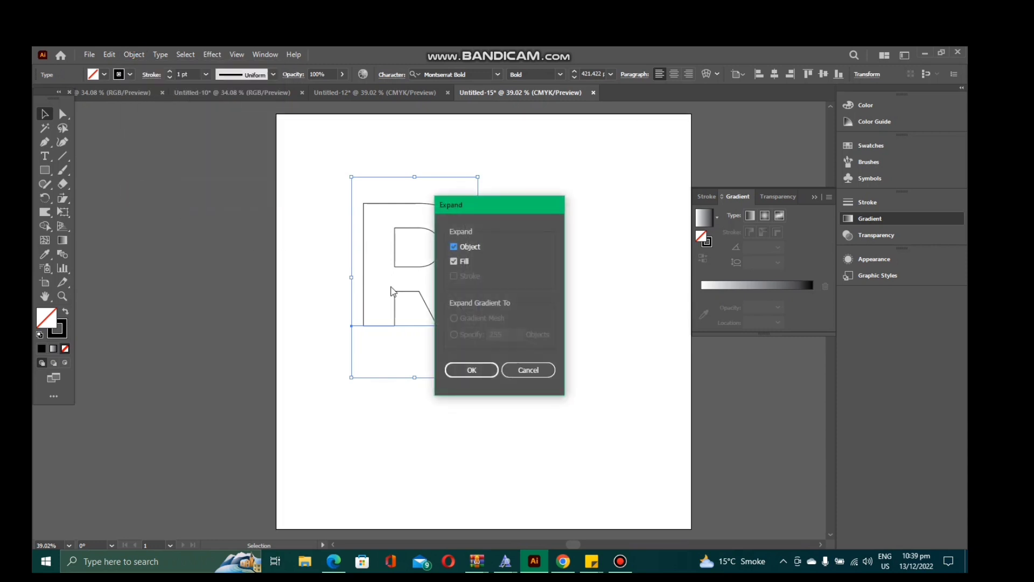
left_click(471, 369)
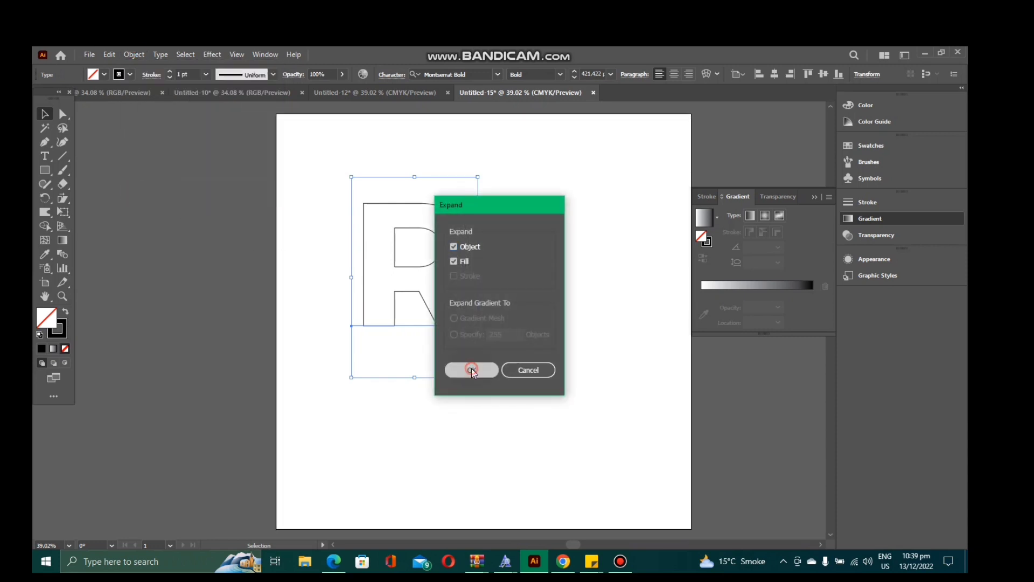
left_click(462, 375)
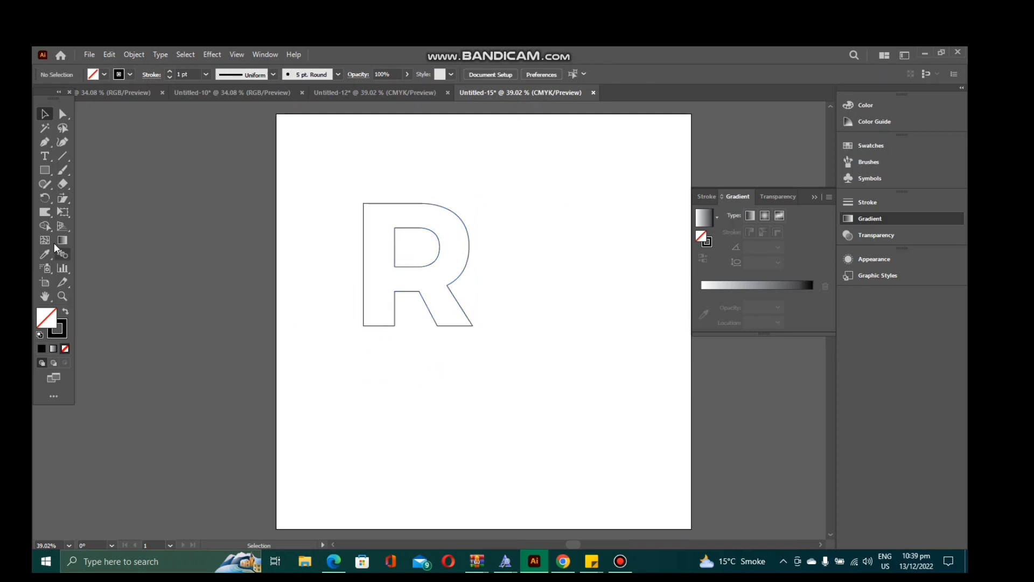
- Draw a horizontal line about 180 px long from the upper-left corner of the R's counter leftward past the stem with the Pen tool
left_click(45, 158)
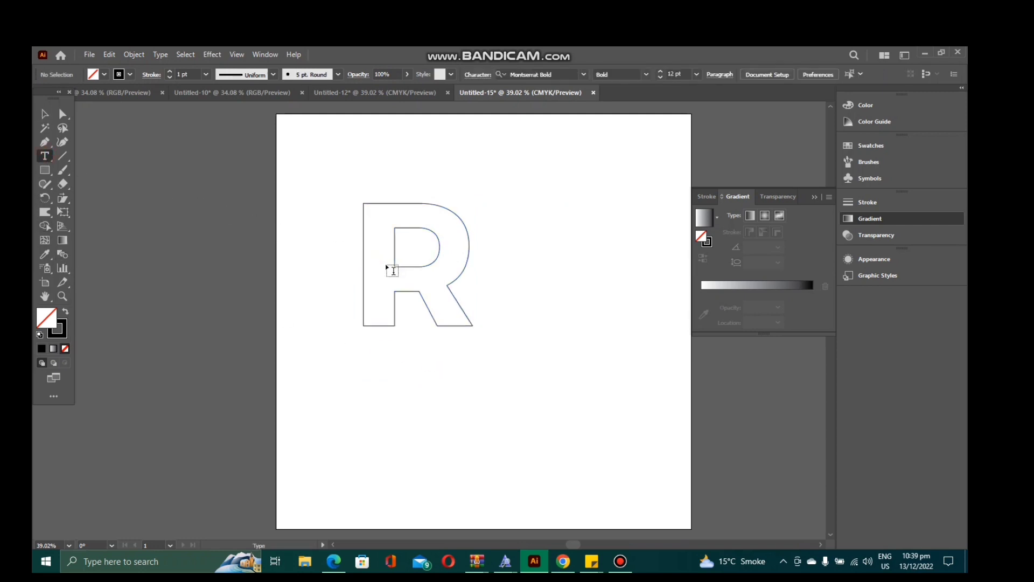
left_click(44, 142)
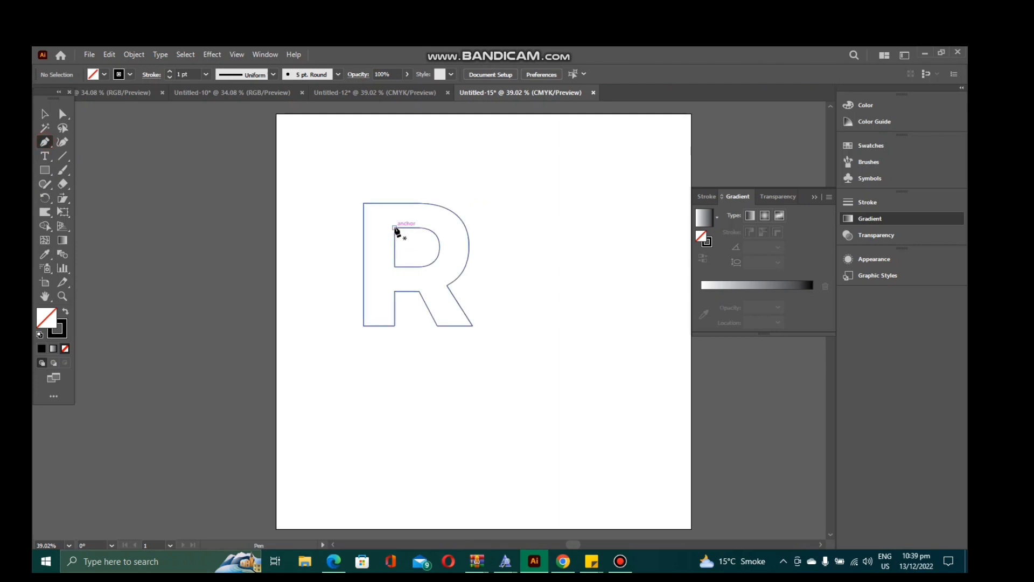
left_click(394, 227)
left_click(320, 227)
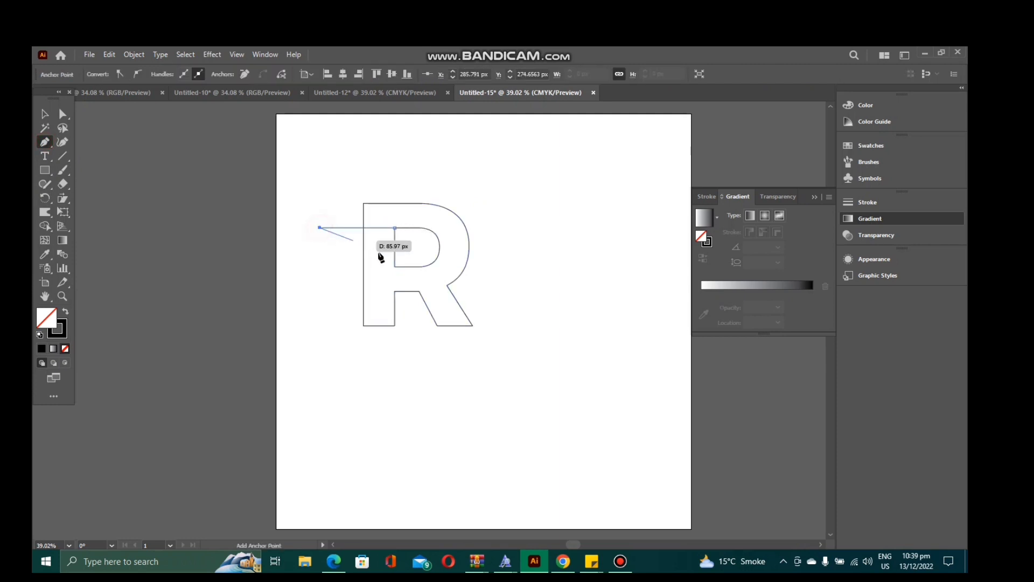
left_click(45, 114)
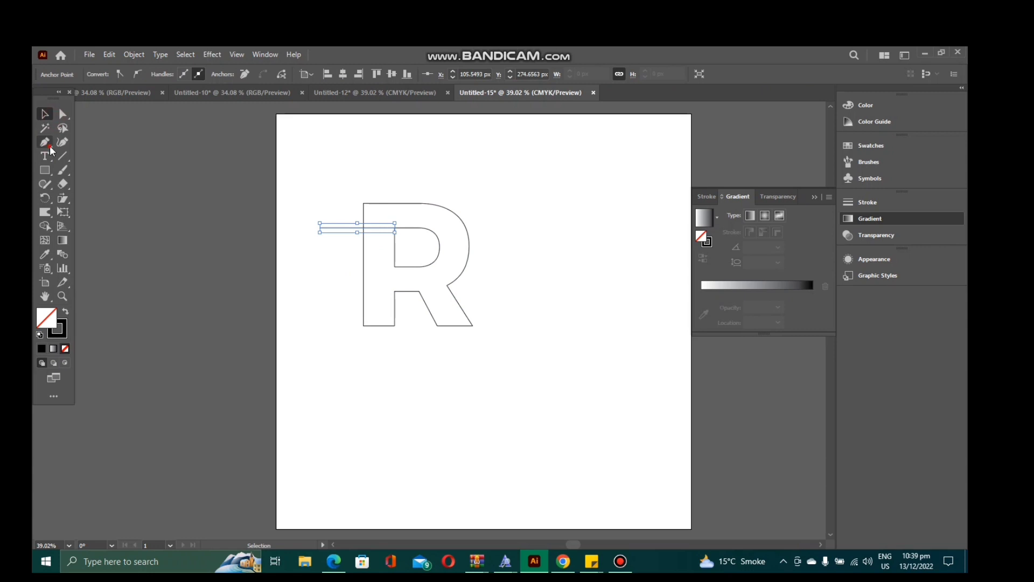
- Draw a second horizontal line about 173 px long from the counter's lower-left corner leftward past the stem, and deselect it
left_click(49, 145)
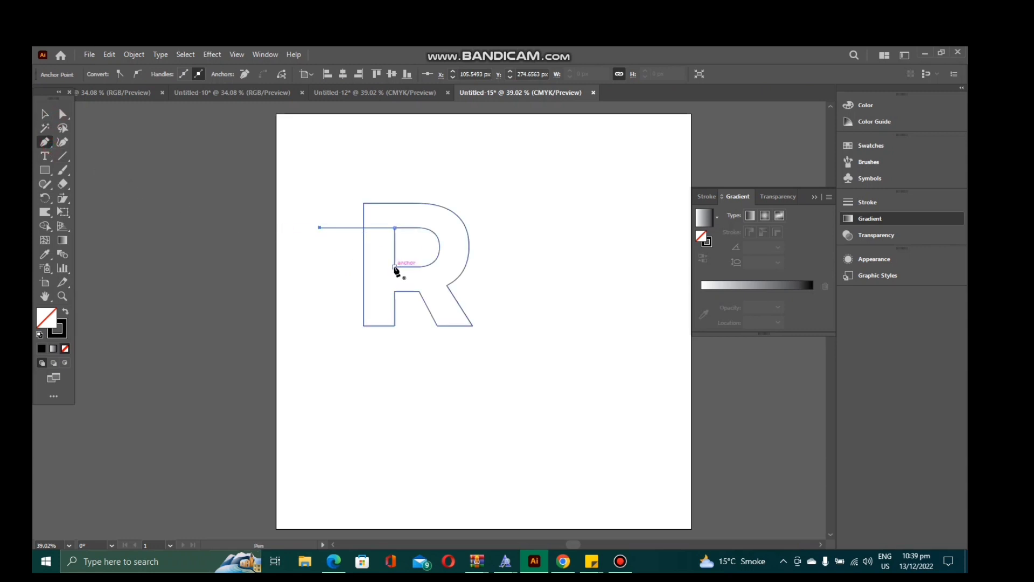
left_click(395, 266)
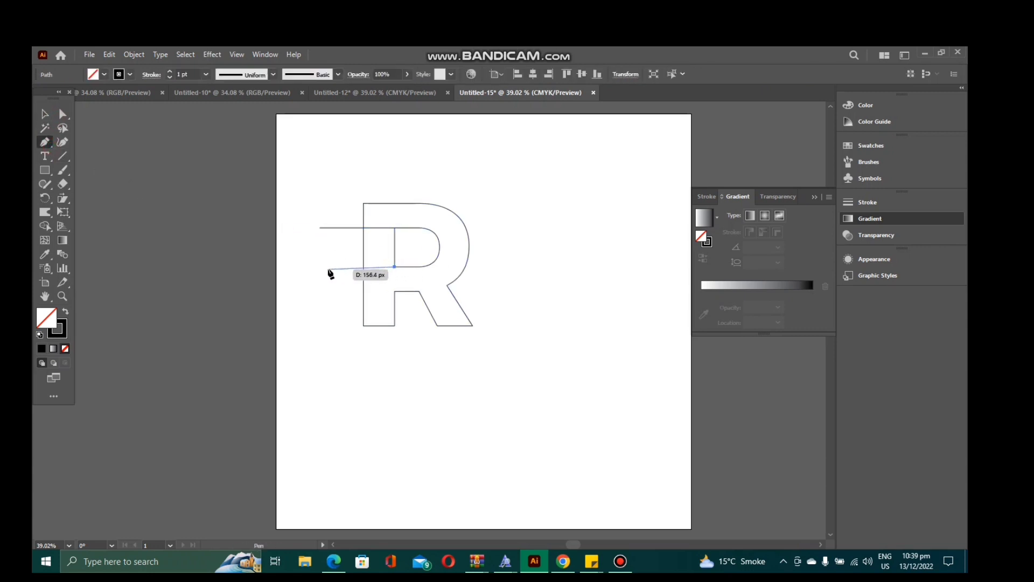
left_click(324, 267)
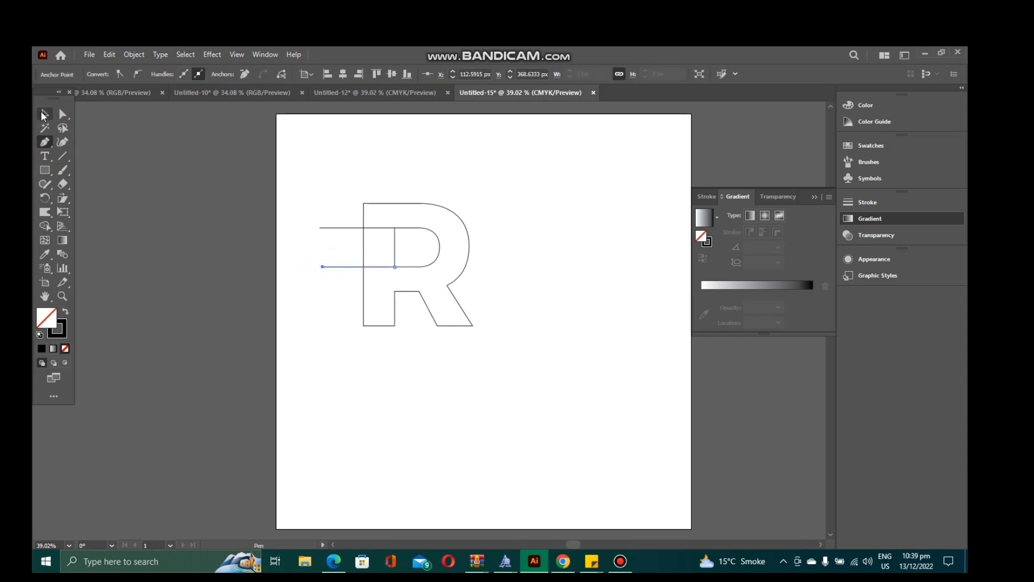
left_click(45, 114)
left_click(364, 392)
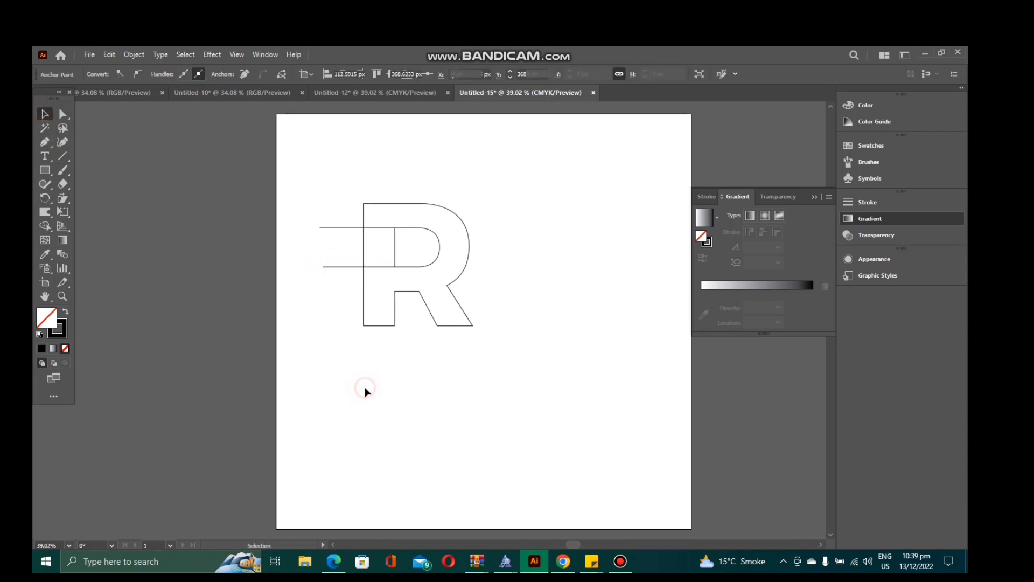
left_click(44, 147)
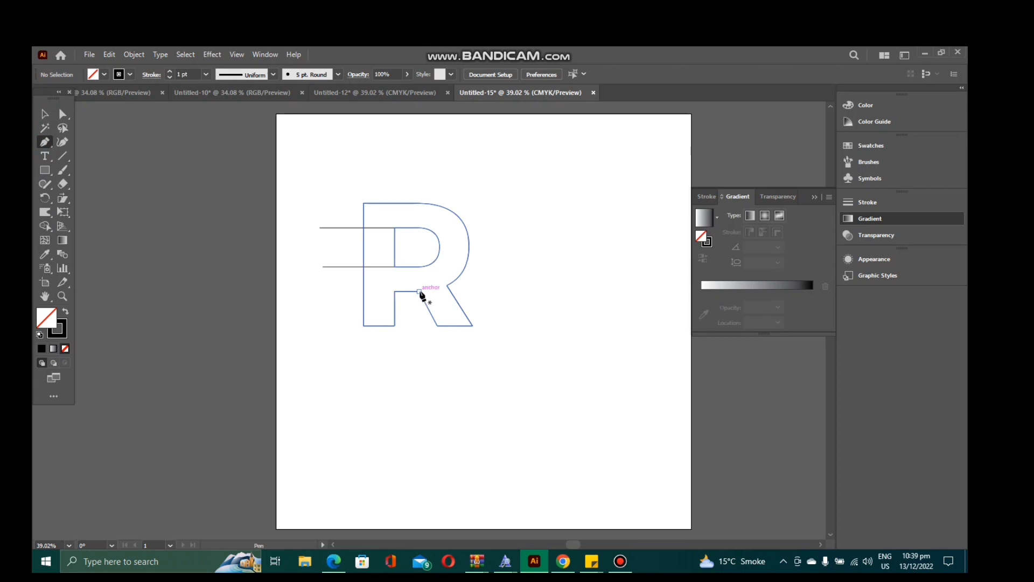
left_click(420, 291)
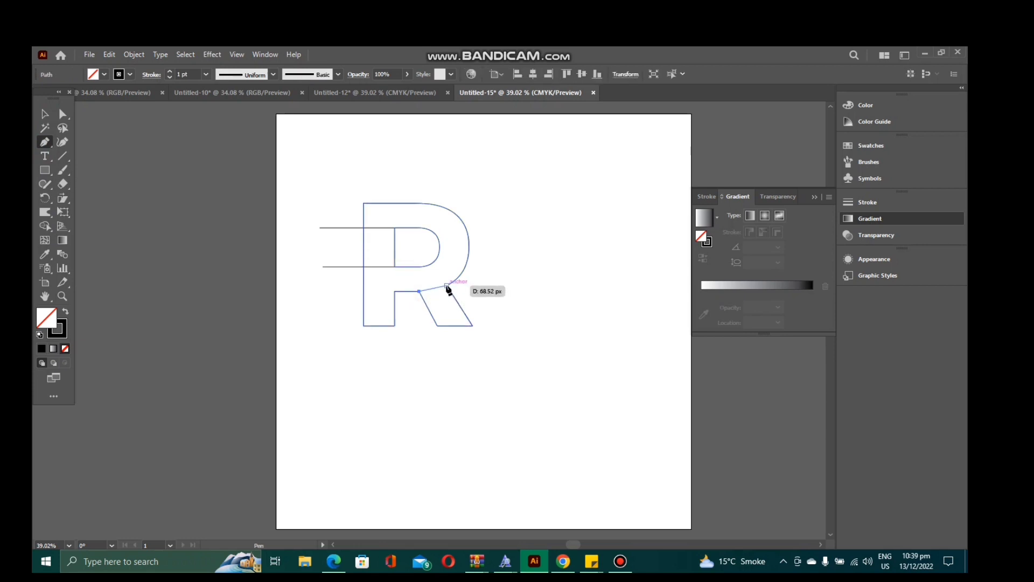
left_click(447, 286)
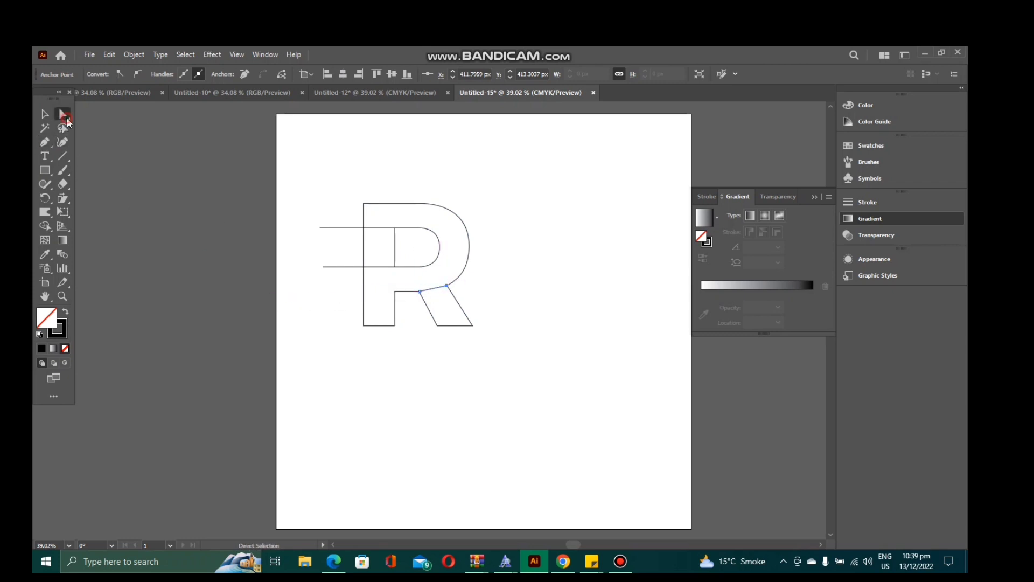
left_click_drag(434, 290, 439, 297)
key("ctrl+z")
key("Delete")
key("ctrl+shift+a")
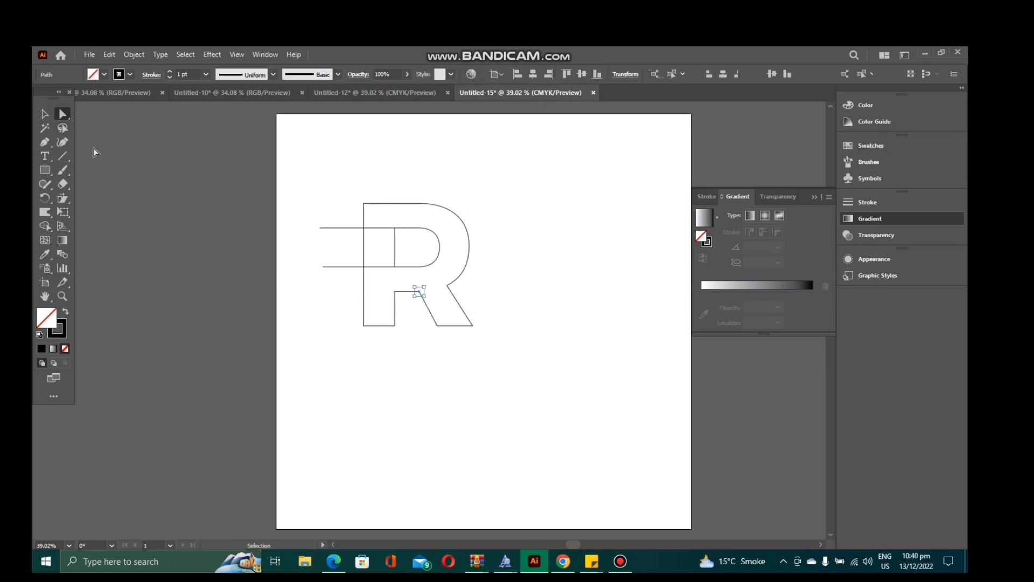
- Draw a curved path across the top of the R's leg between its two upper corners, continuing the bowl's outer curve, and deselect it
left_click(45, 142)
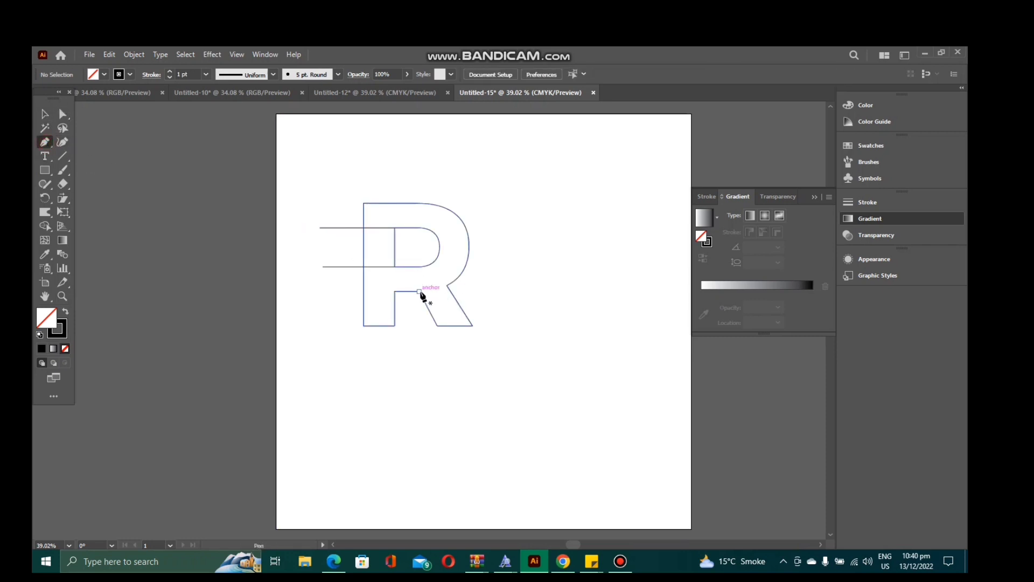
left_click(419, 292)
left_click(446, 285)
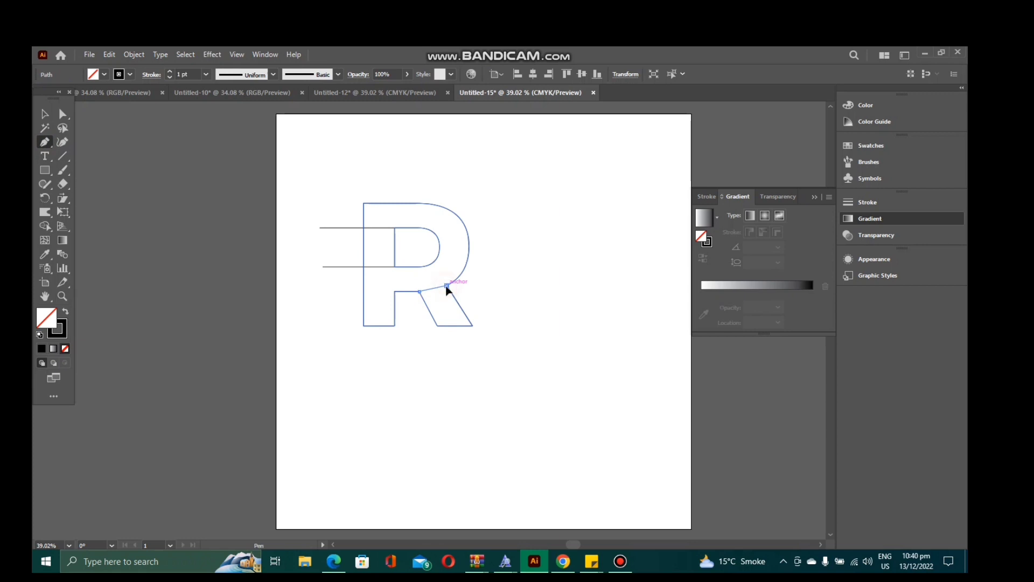
left_click_drag(446, 287, 461, 279)
left_click(466, 277)
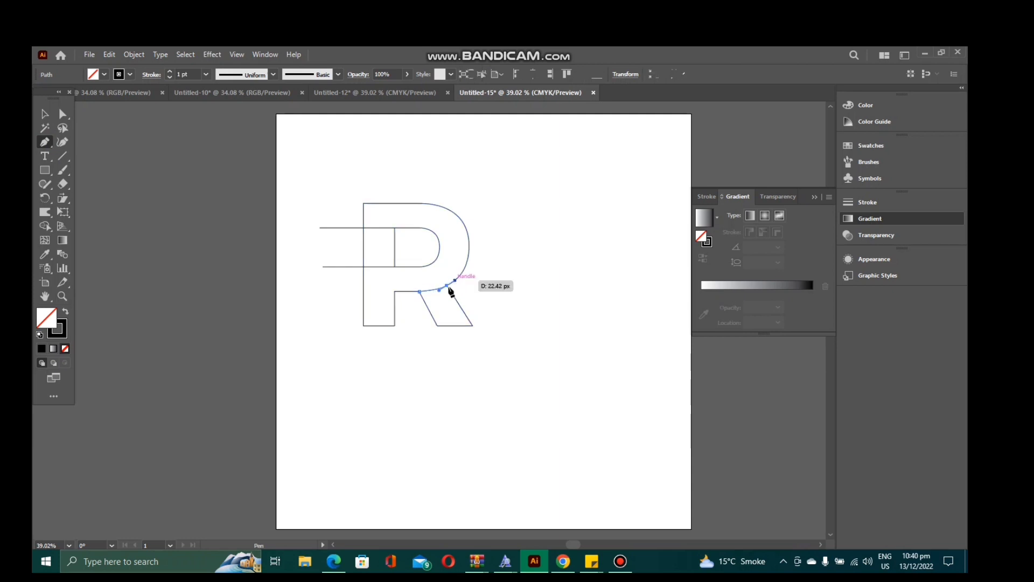
left_click_drag(447, 286, 33, 236)
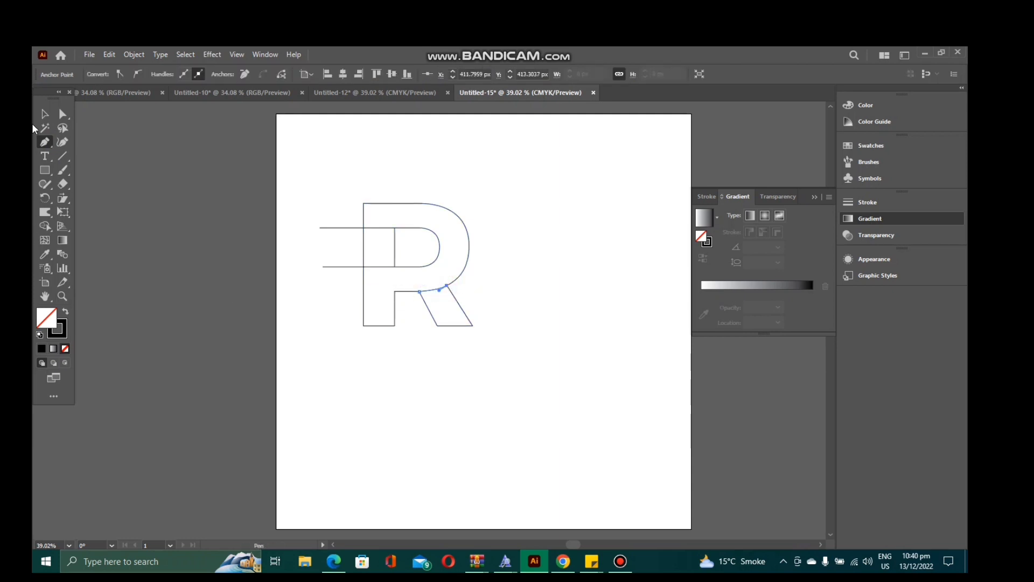
left_click(44, 114)
left_click(215, 235)
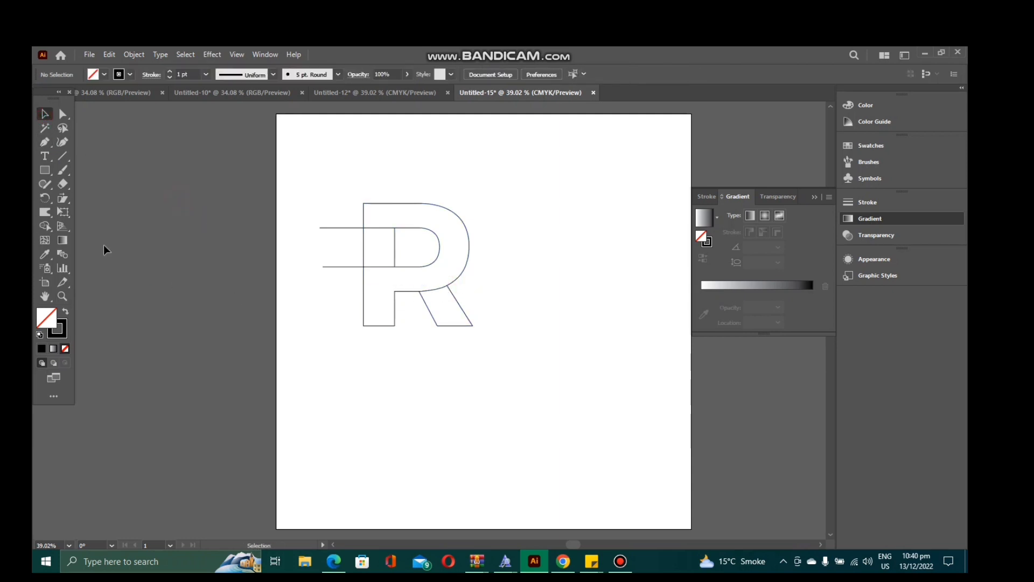
- Draw a path curving from the stem's inner corner below the bowl to its left edge, ending at its lower-left corner, and deselect it
left_click(44, 142)
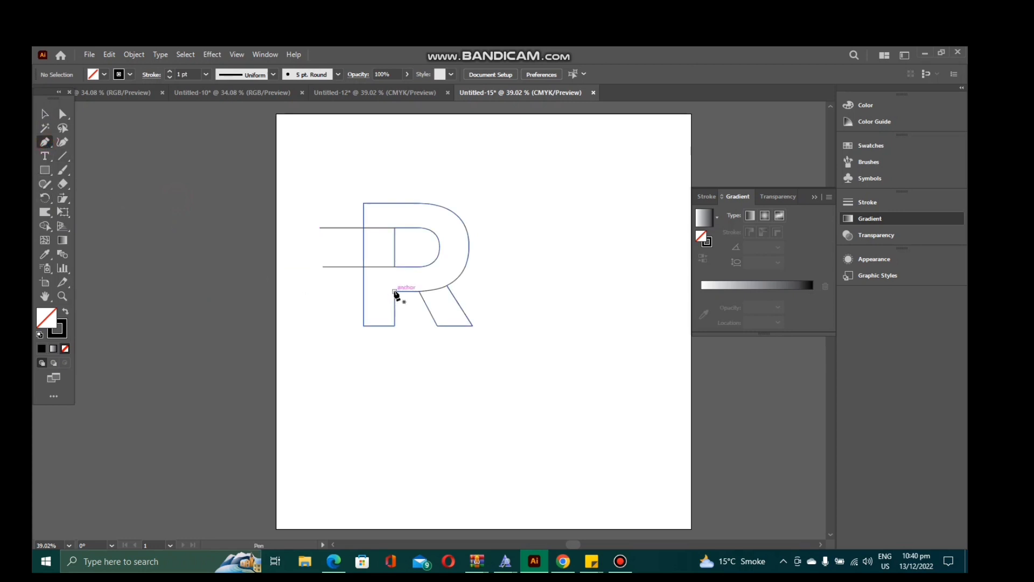
left_click(394, 291)
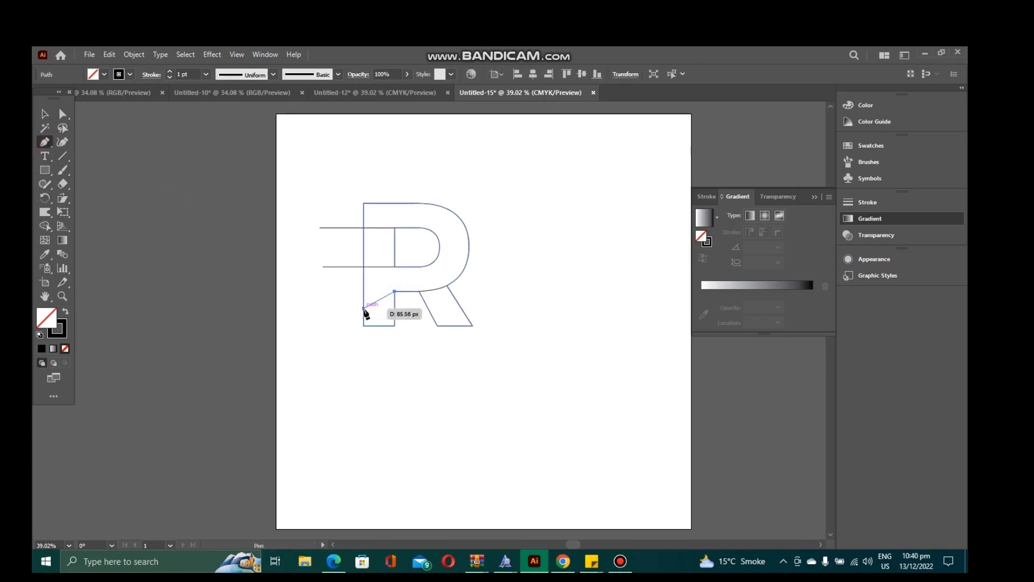
mouse_move(365, 310)
left_mouse_down()
mouse_move(351, 327)
mouse_move(360, 316)
mouse_move(354, 321)
mouse_move(364, 326)
left_mouse_up()
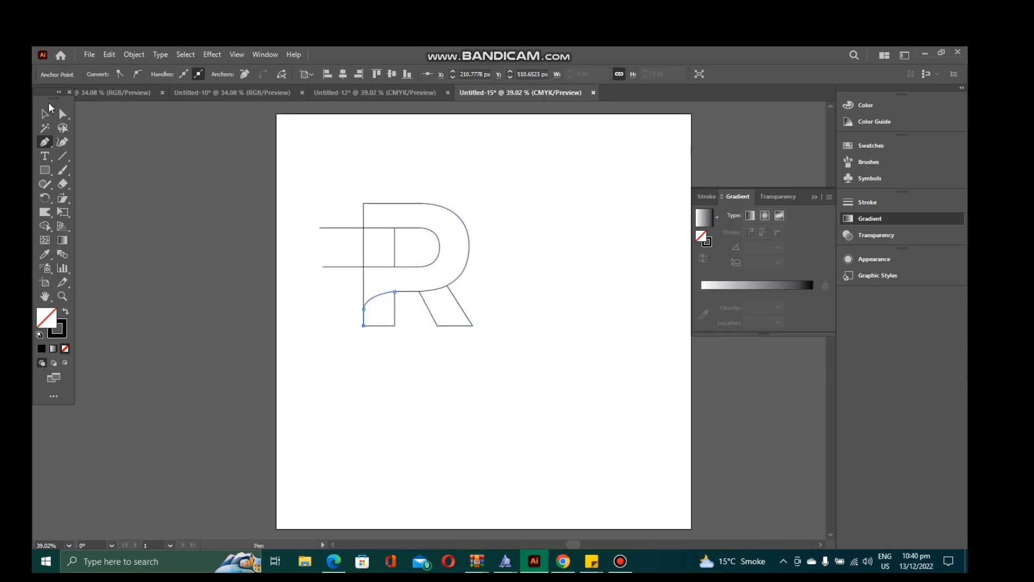
left_click(43, 116)
left_click(190, 183)
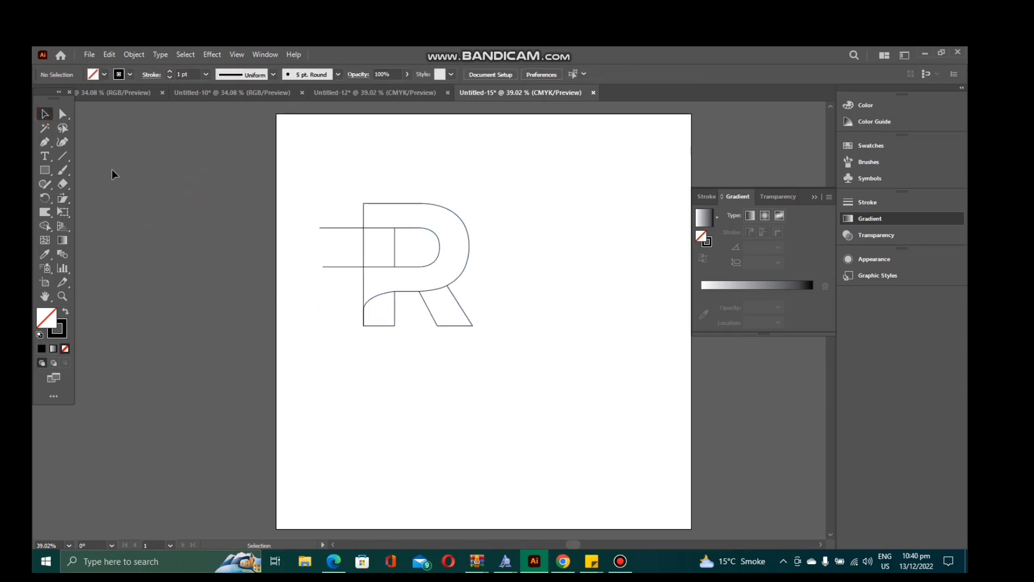
left_click(45, 142)
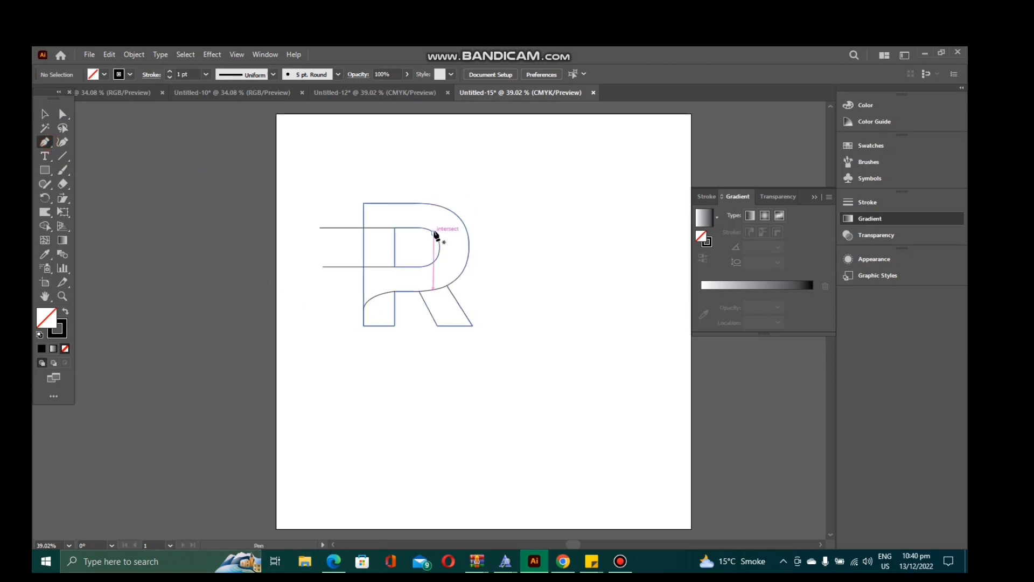
left_click(422, 227)
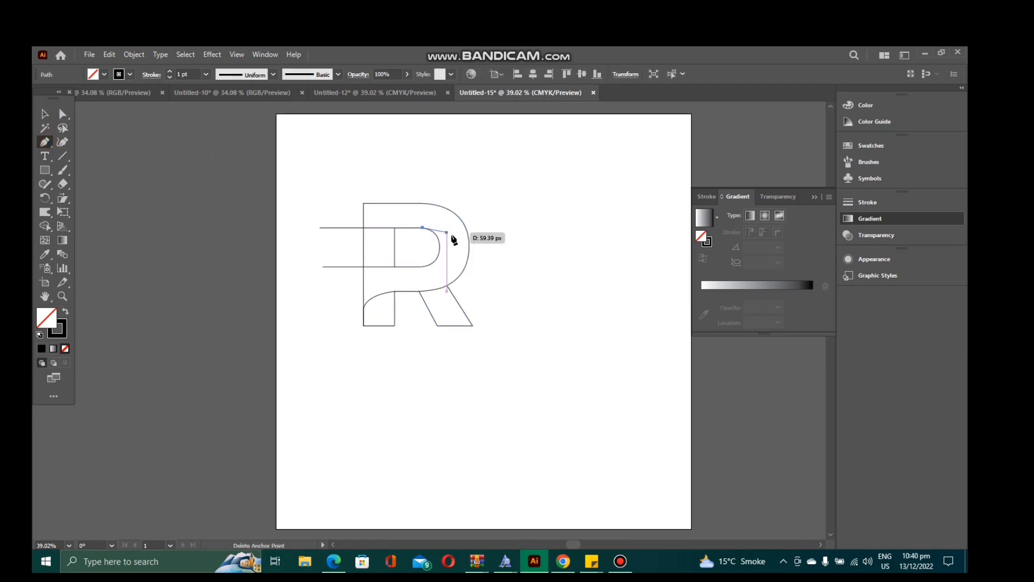
left_click_drag(468, 246, 481, 274)
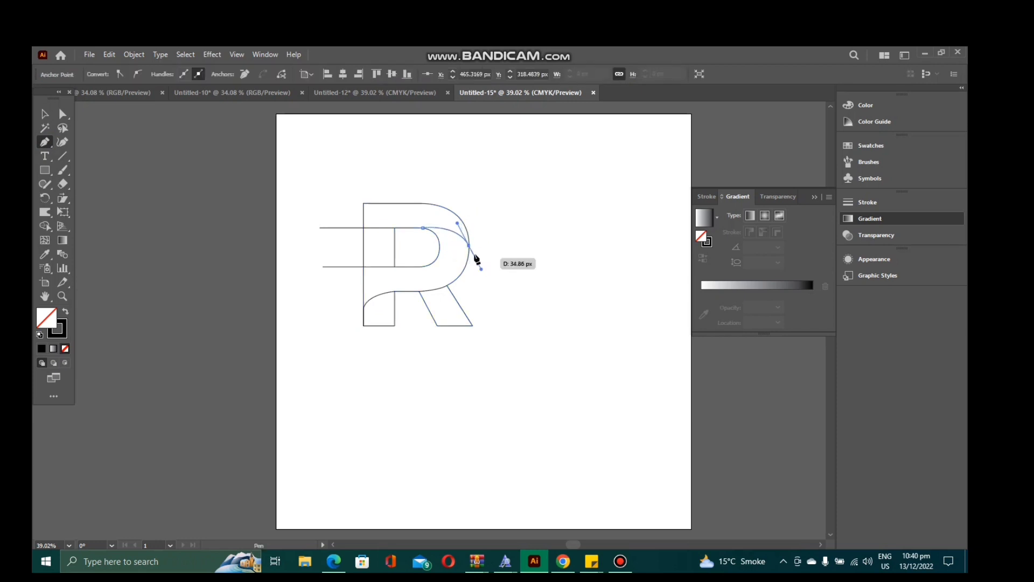
left_click(469, 246)
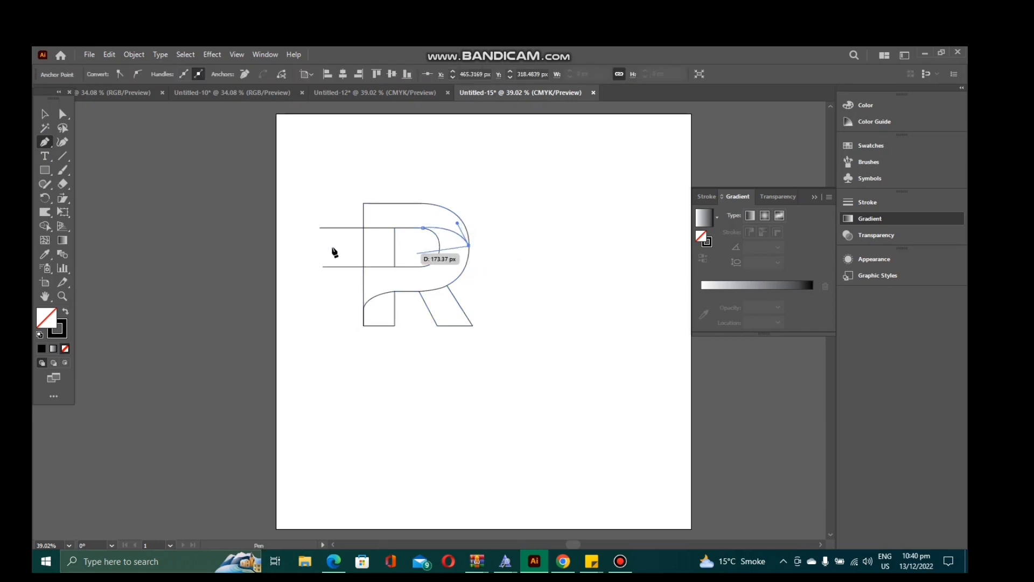
left_click(45, 115)
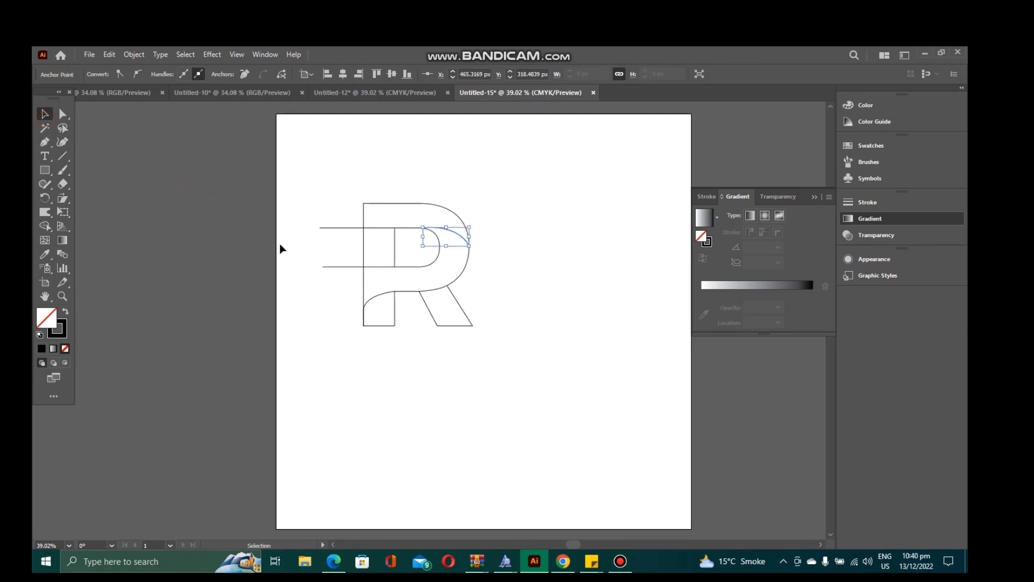
left_click(573, 318)
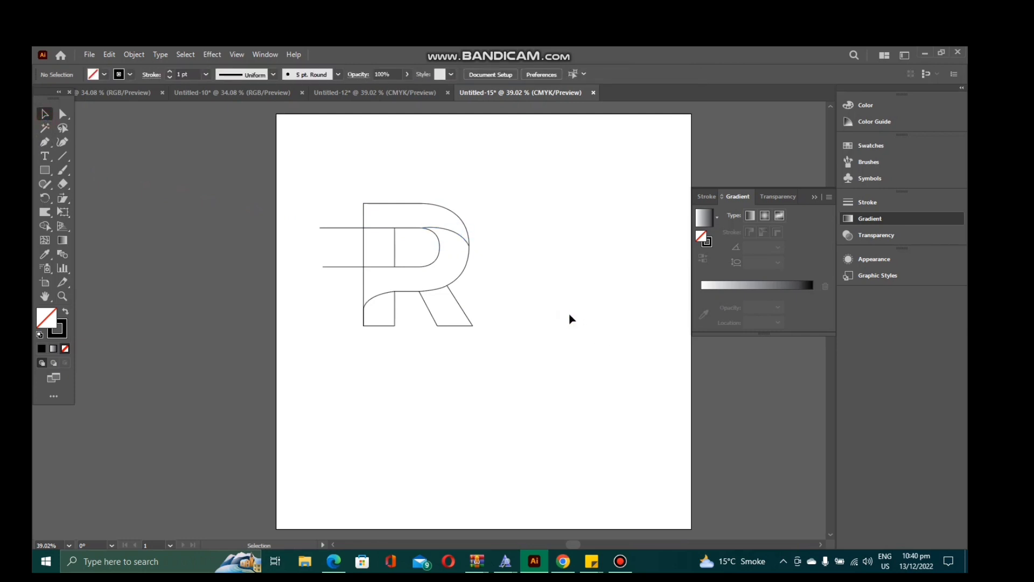
key("ctrl+z")
key("ctrl+z")
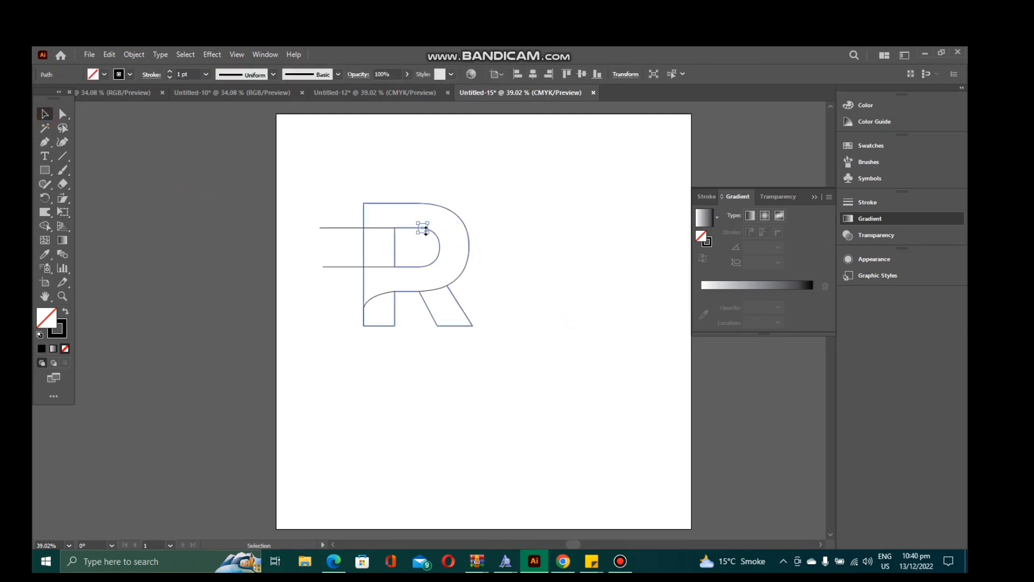
left_click(427, 237)
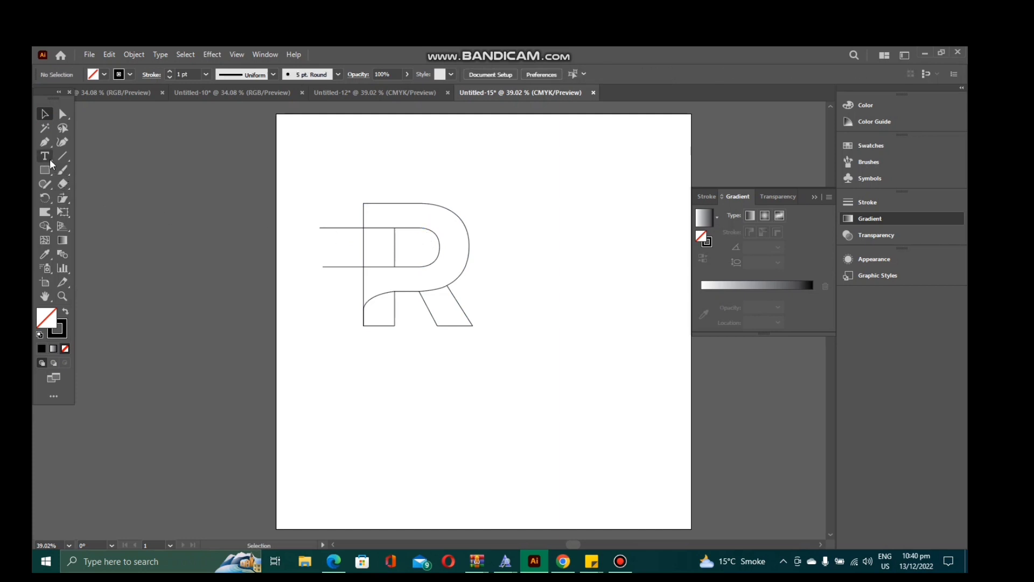
- Draw a curved path from the upper right of the counter to the bowl's outer right edge, near X 465, Y 334 px, and deselect it
left_click(44, 141)
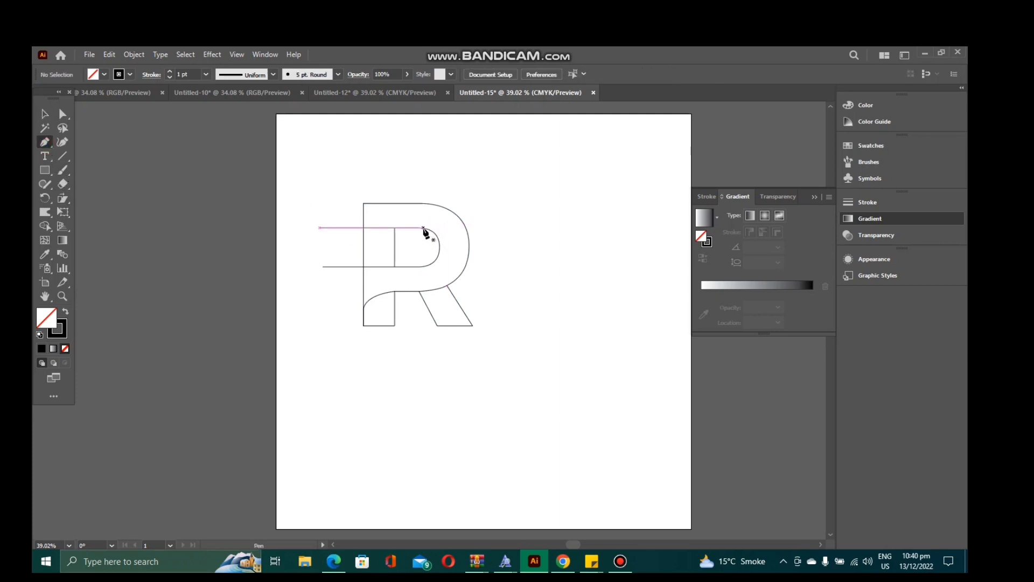
left_click(423, 228)
left_click(470, 252)
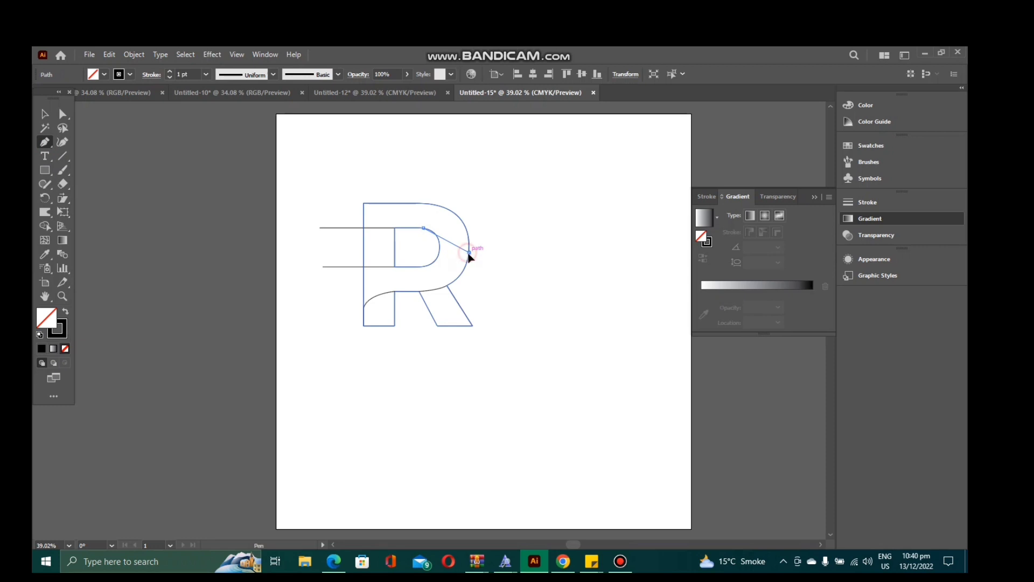
mouse_move(469, 254)
left_mouse_down()
mouse_move(487, 278)
mouse_move(471, 260)
mouse_move(476, 272)
left_mouse_up()
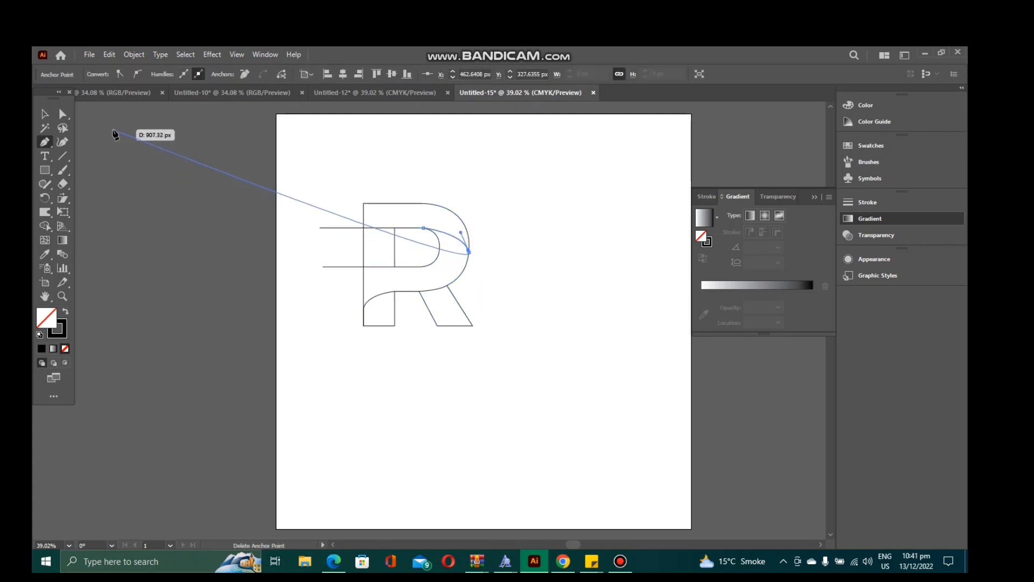
key("ctrl")
left_click(473, 253, "ctrl")
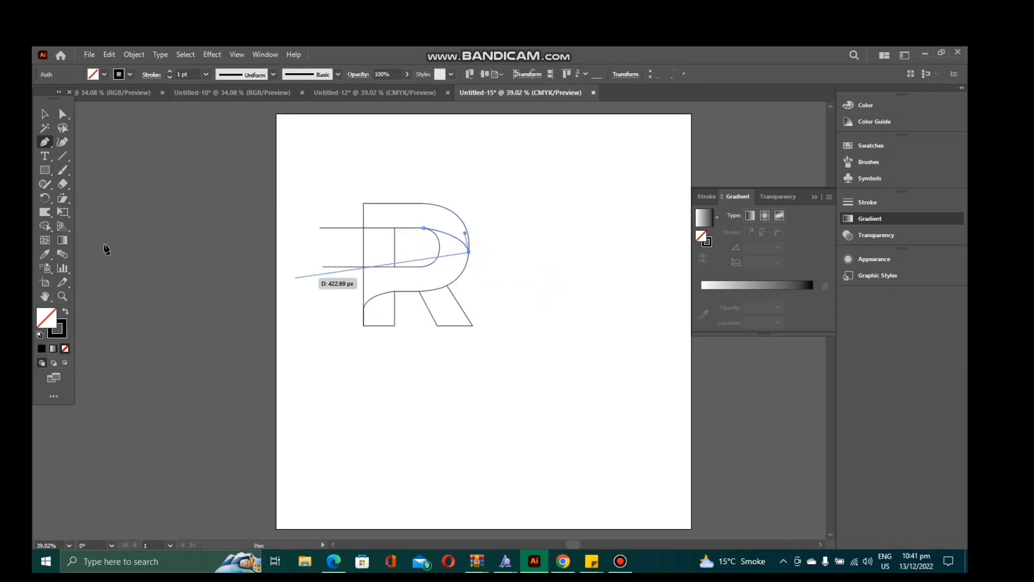
left_click(44, 114)
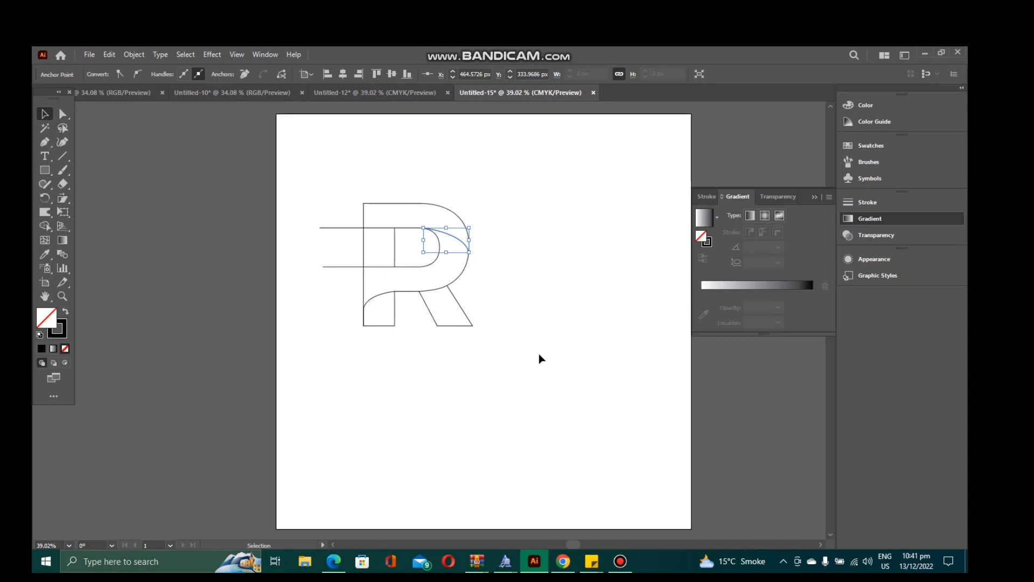
left_click(578, 332)
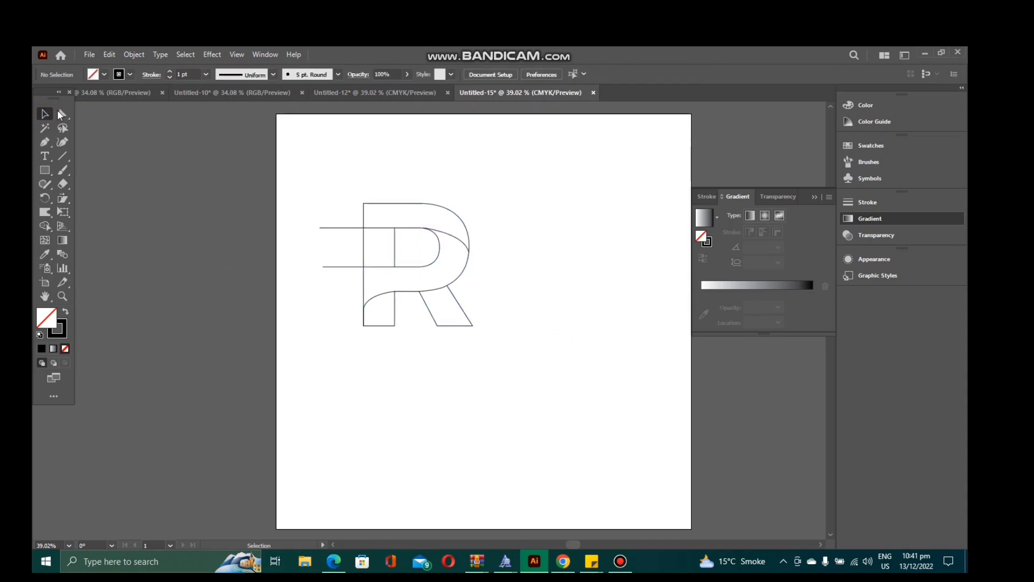
left_click(64, 112)
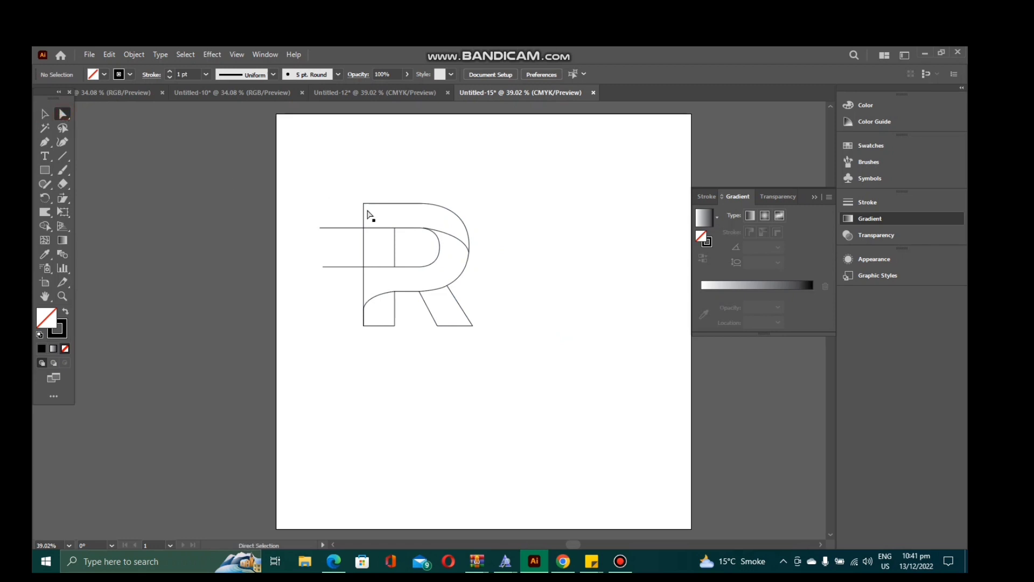
left_click(424, 228)
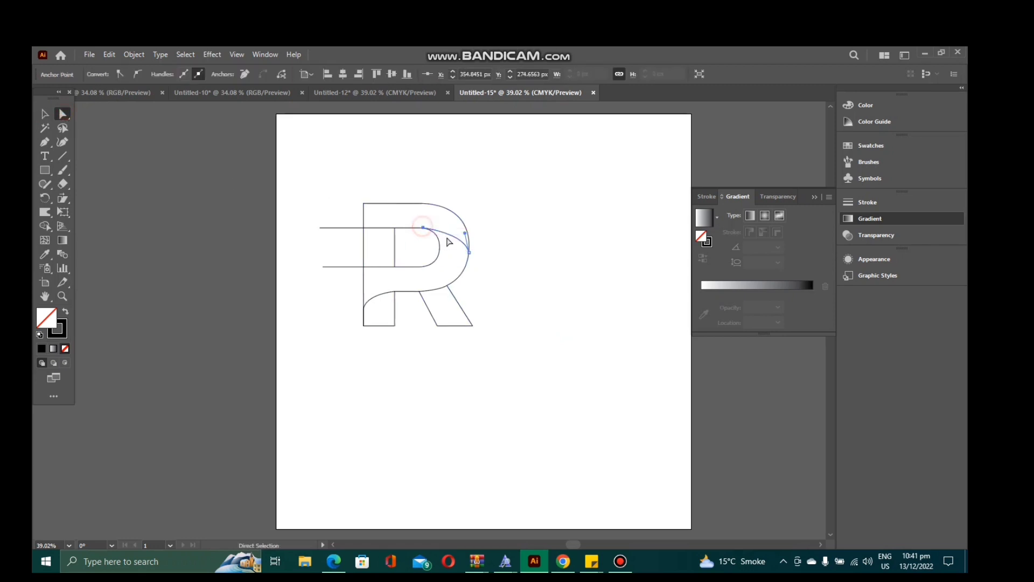
left_click(509, 264)
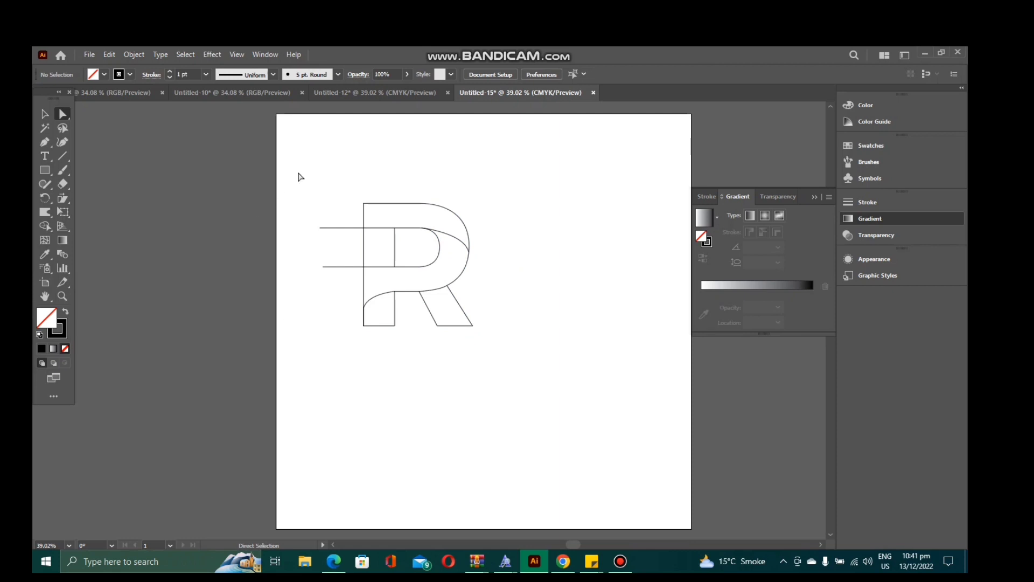
left_click_drag(300, 177, 499, 369)
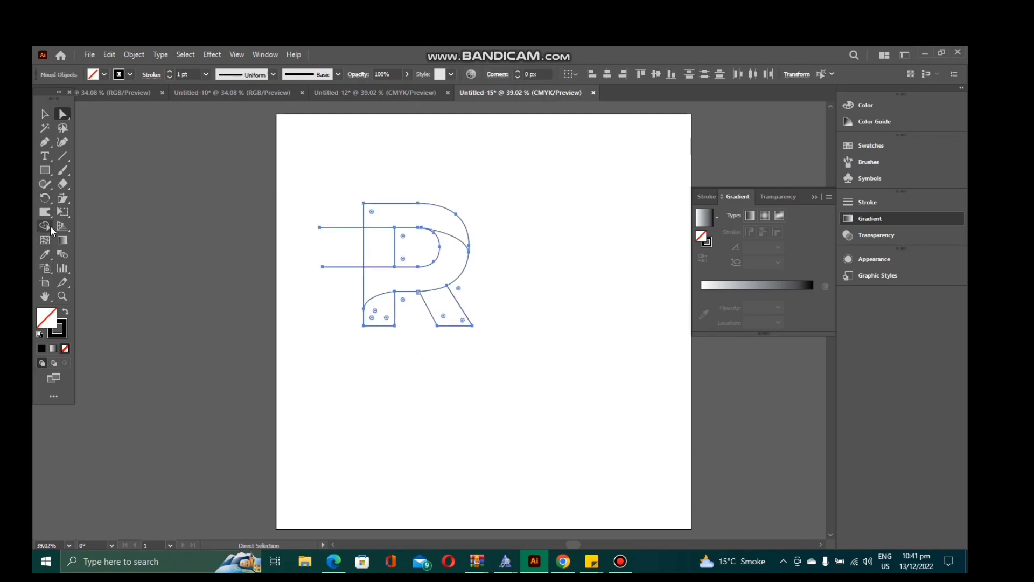
left_click(51, 229)
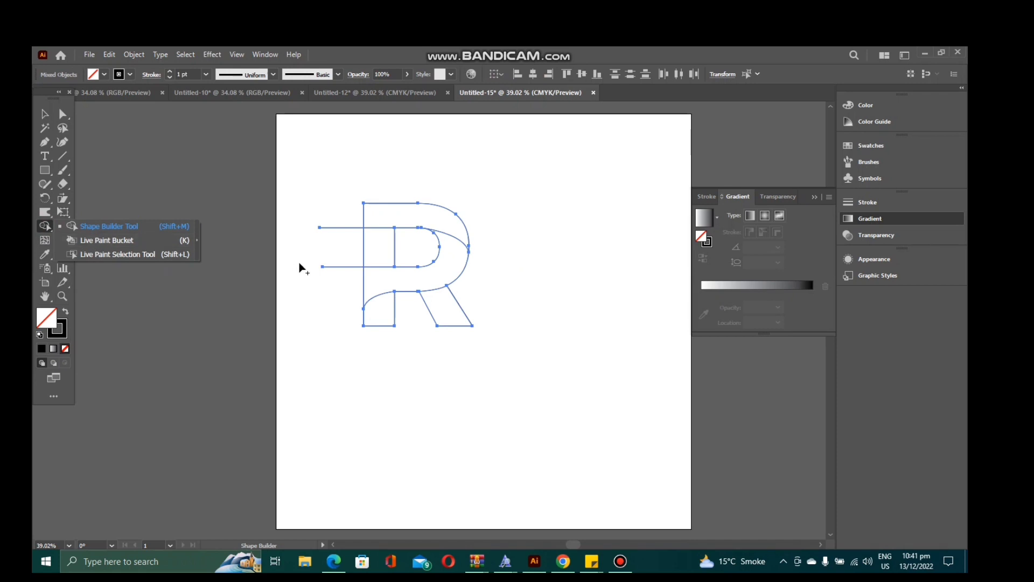
left_click(47, 227)
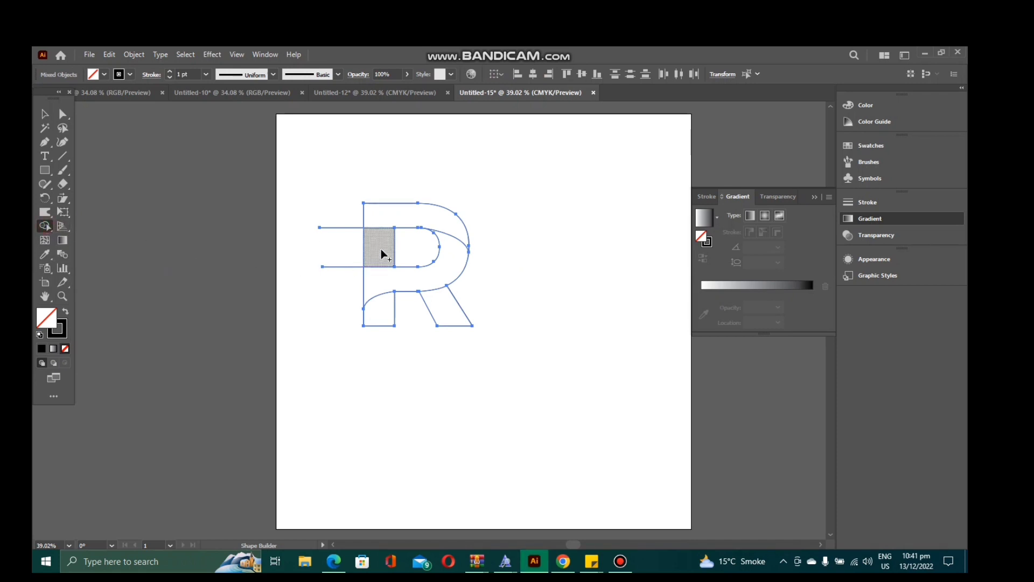
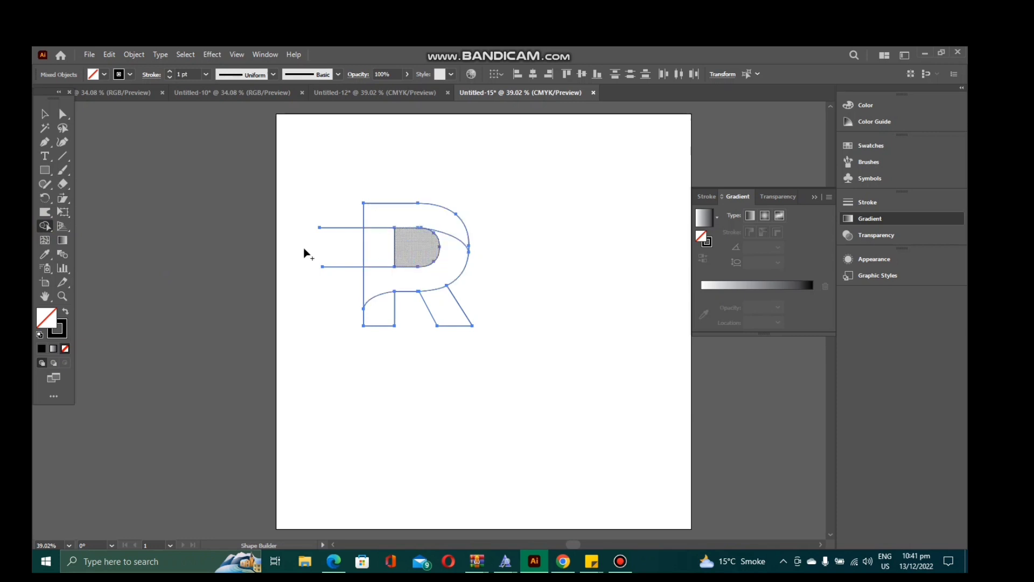
left_click(45, 141)
left_click(437, 326)
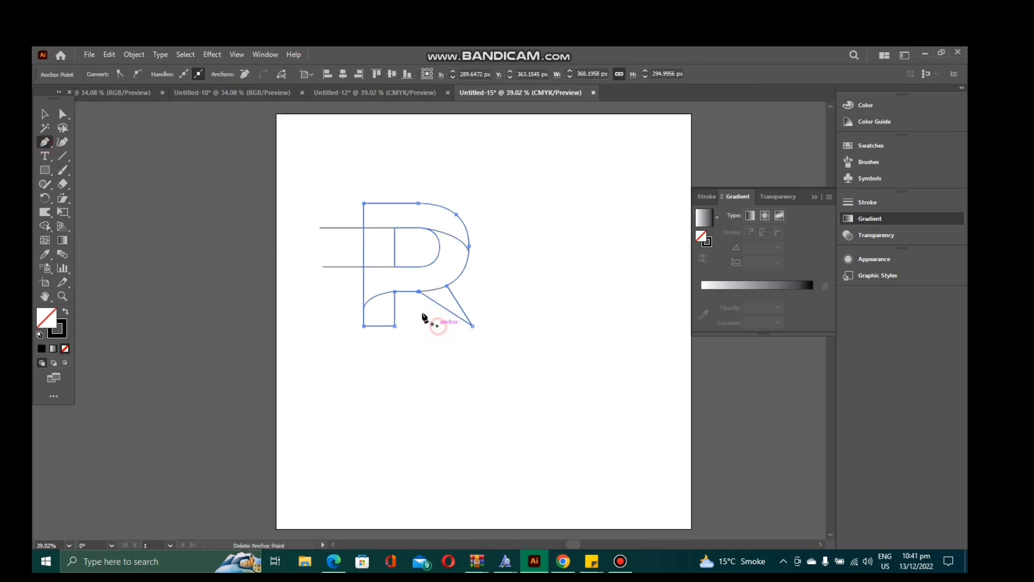
key("p")
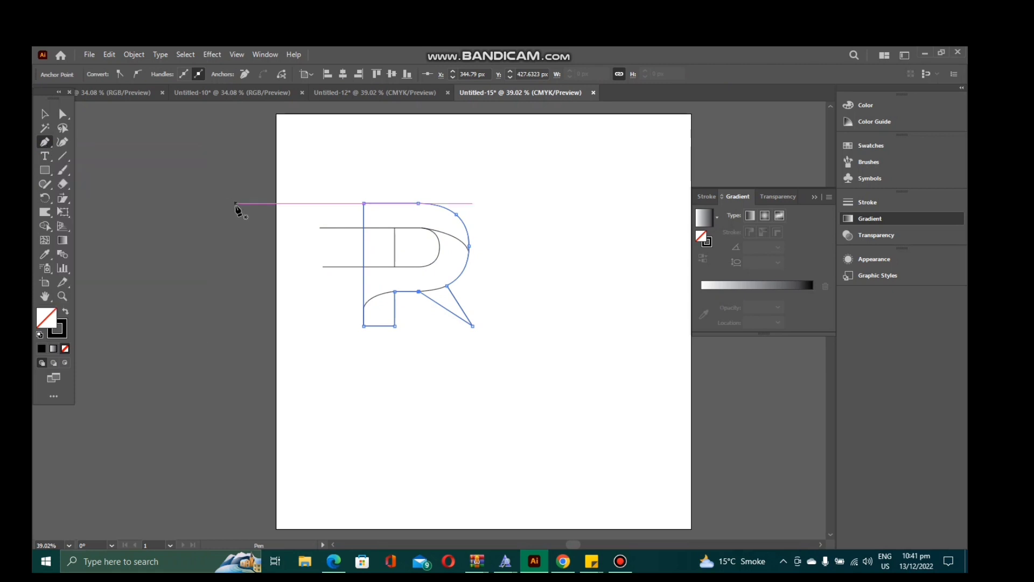
key("ctrl+a")
key("v")
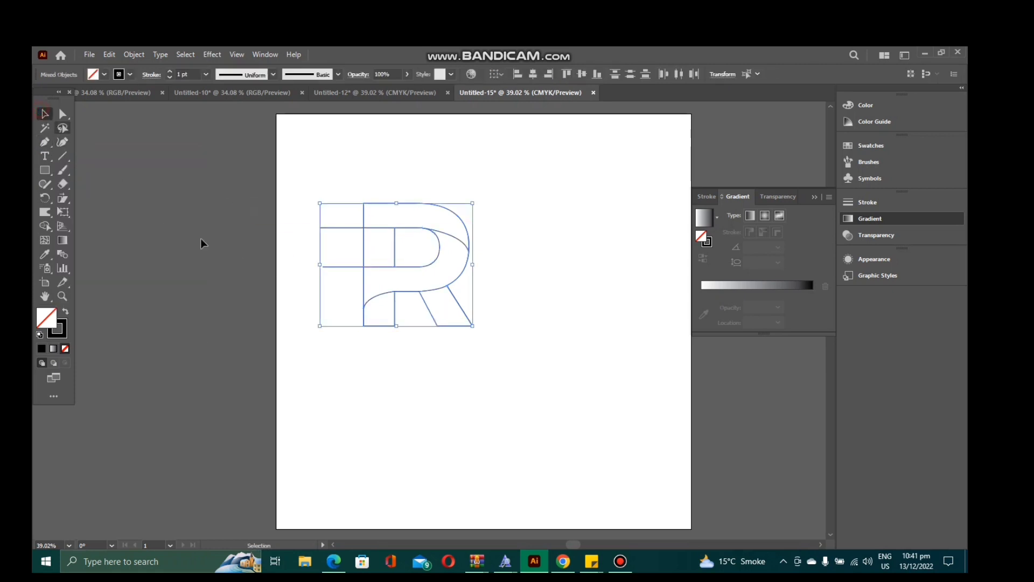
left_click(437, 408)
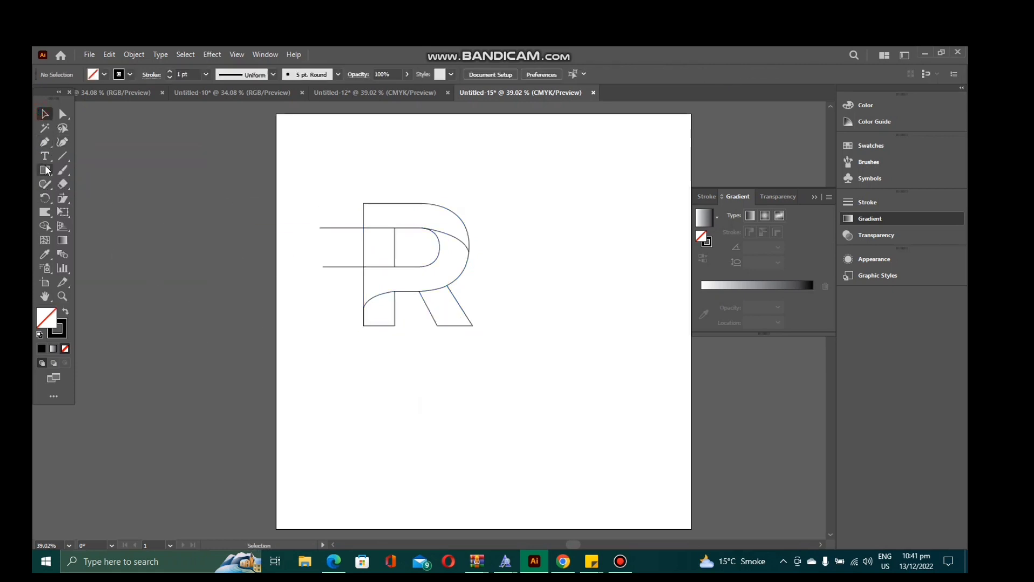
- Draw a straight line from the leg's lower-left corner along its left edge past the R's top, ending near X 199, Y 152 px, and deselect it
left_click(44, 142)
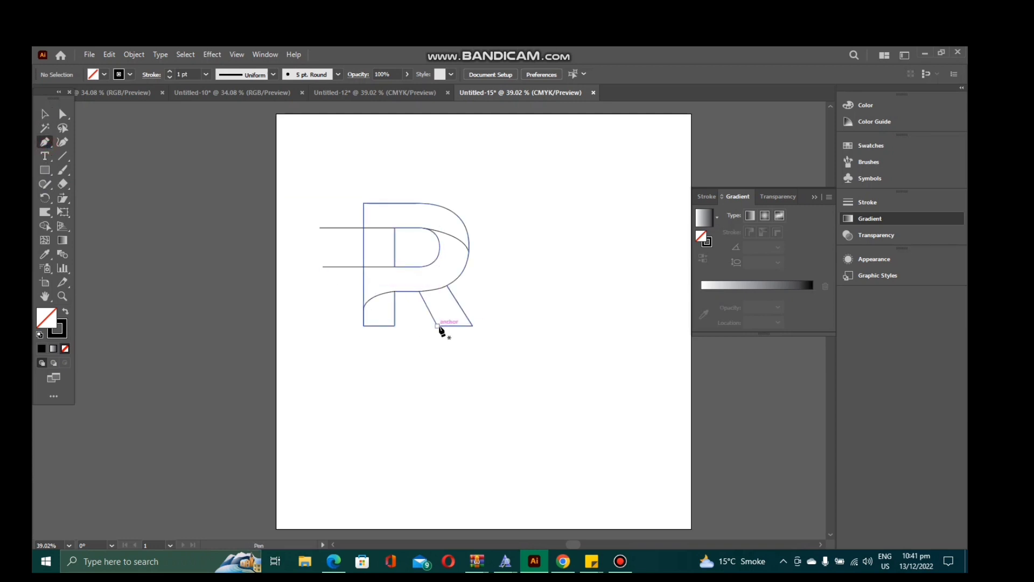
left_click(438, 325)
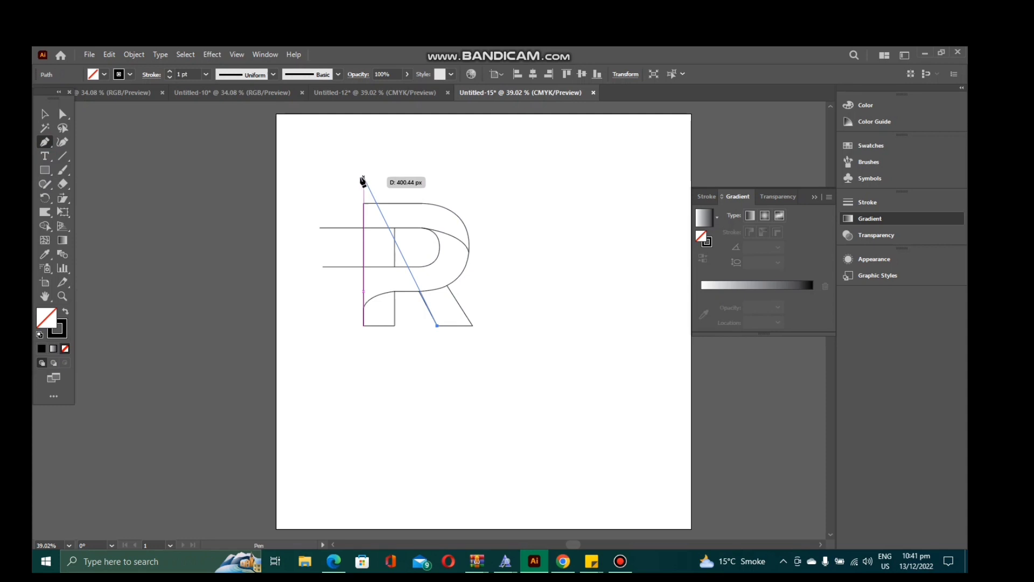
left_click(358, 176)
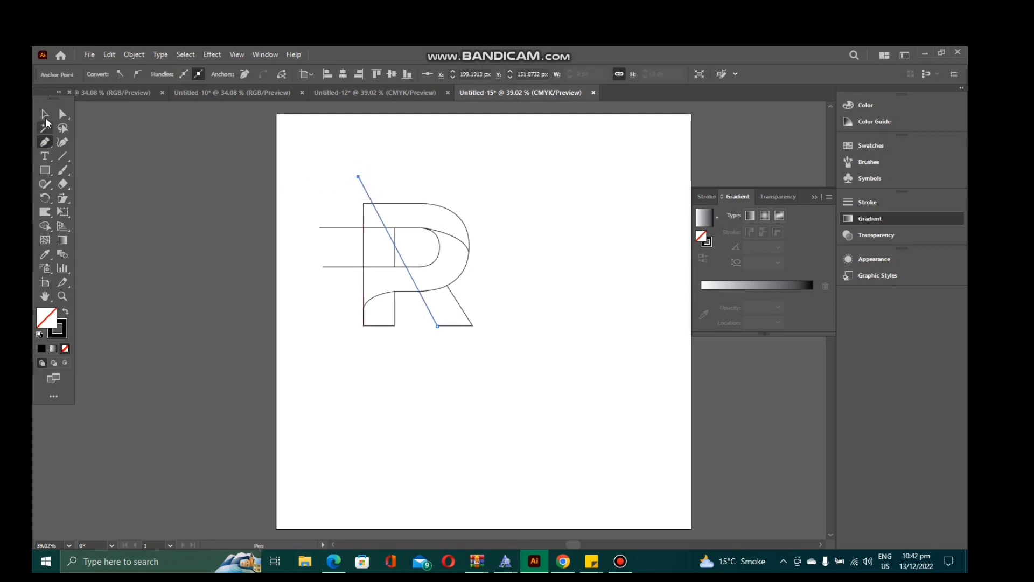
key("v")
left_click(405, 371)
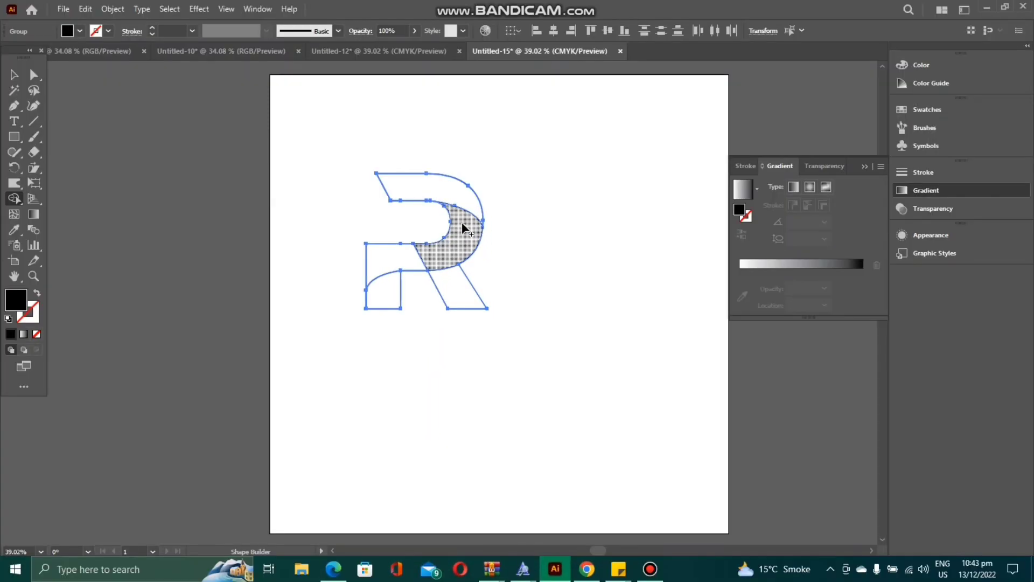
- Merge the bowl's lower right region with the strip running left across the stem using the Shape Builder tool
mouse_move(462, 232)
left_mouse_down()
mouse_move(454, 256)
mouse_move(399, 260)
left_mouse_up()
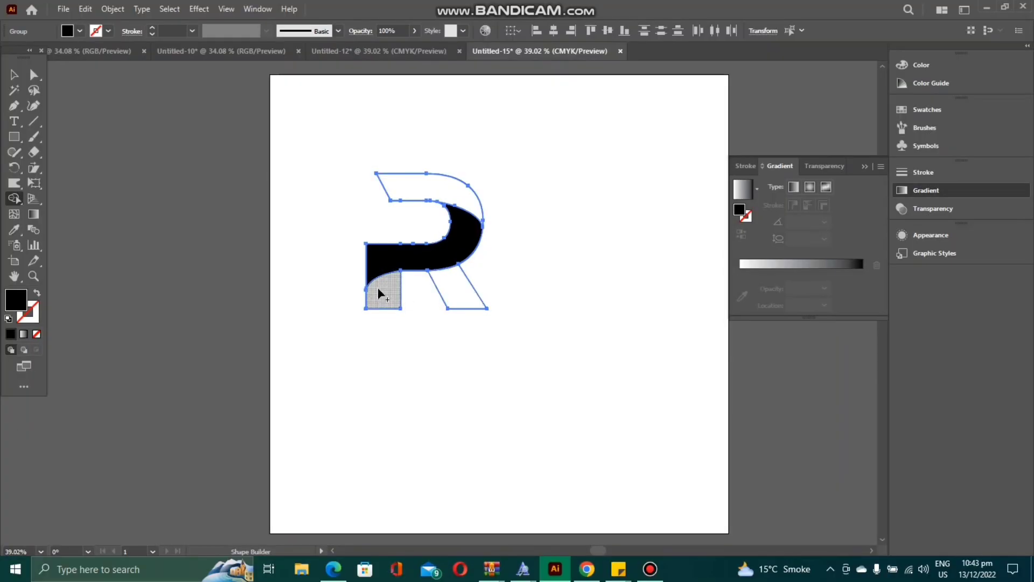
left_click(18, 79)
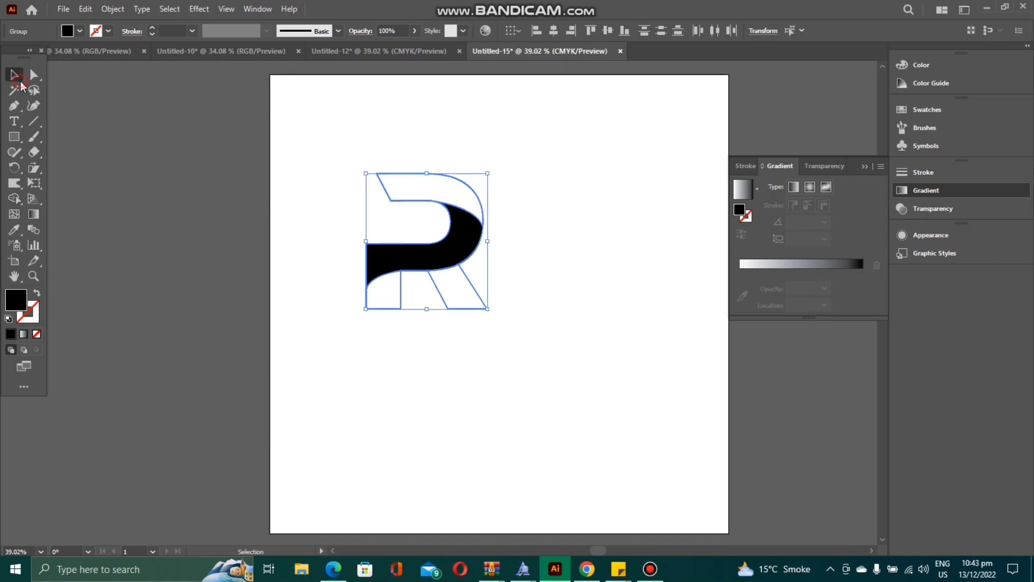
- Isolate the merged black band inside its nested groups and fill it with a white-to-black linear gradient
left_click(425, 191)
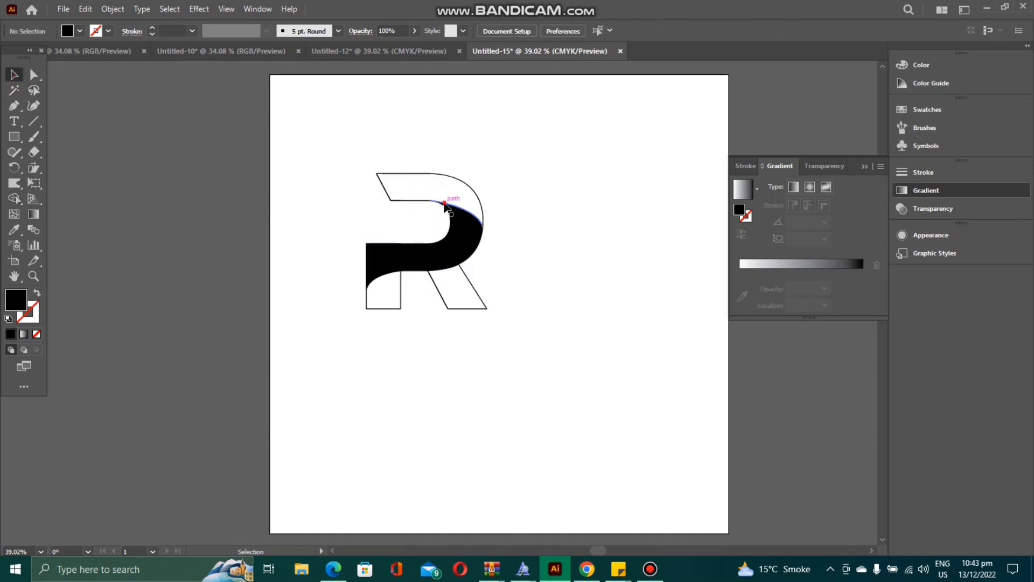
left_click(449, 210)
double_click(470, 184)
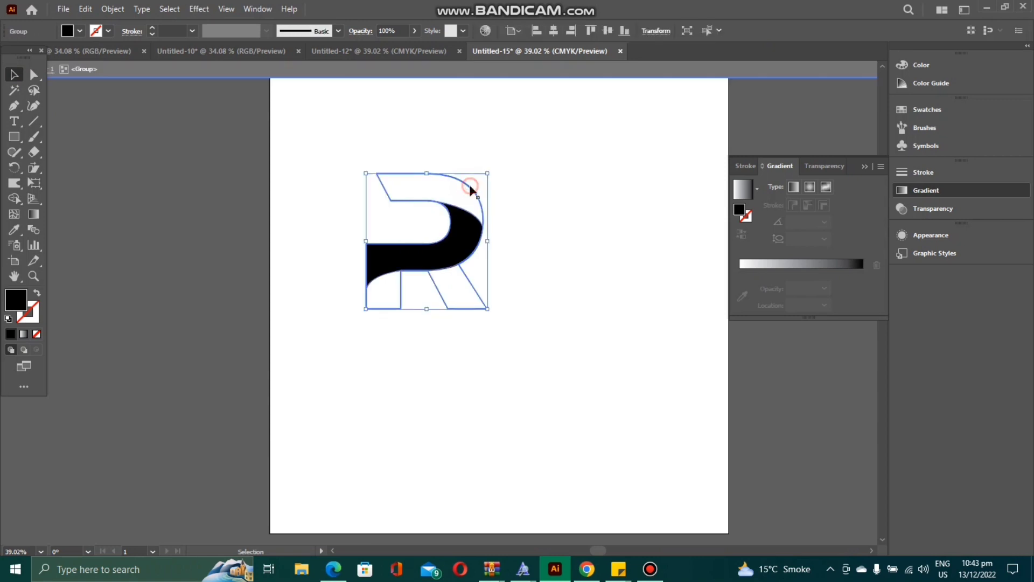
left_click(504, 252)
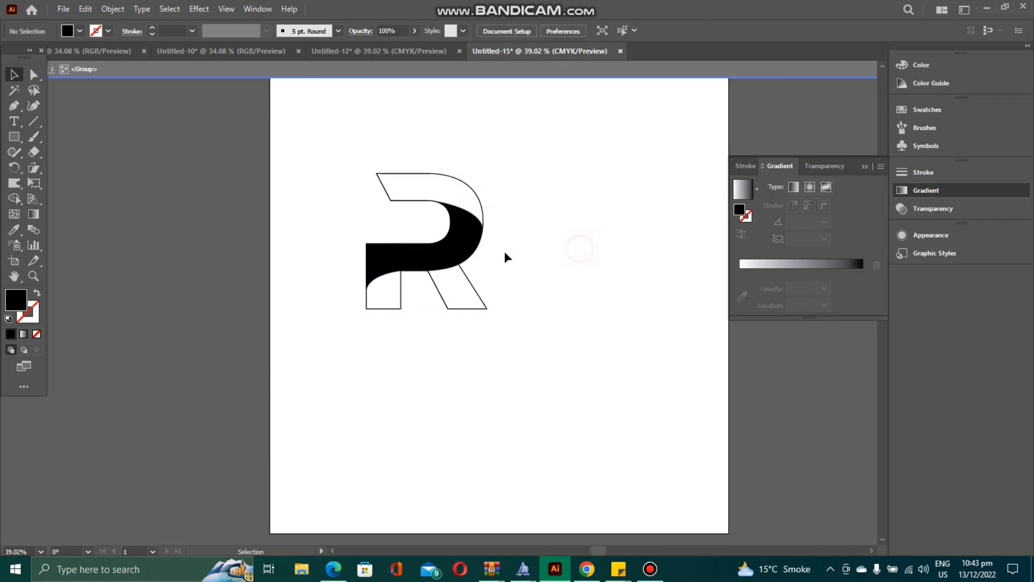
left_click(463, 264)
double_click(460, 262)
left_click(461, 263)
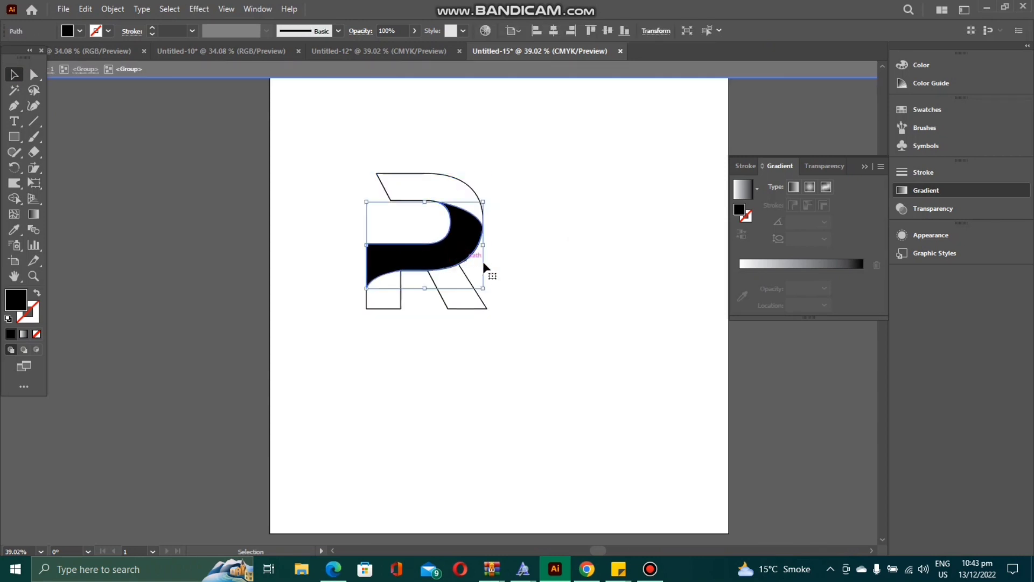
left_click(33, 214)
left_click(792, 263)
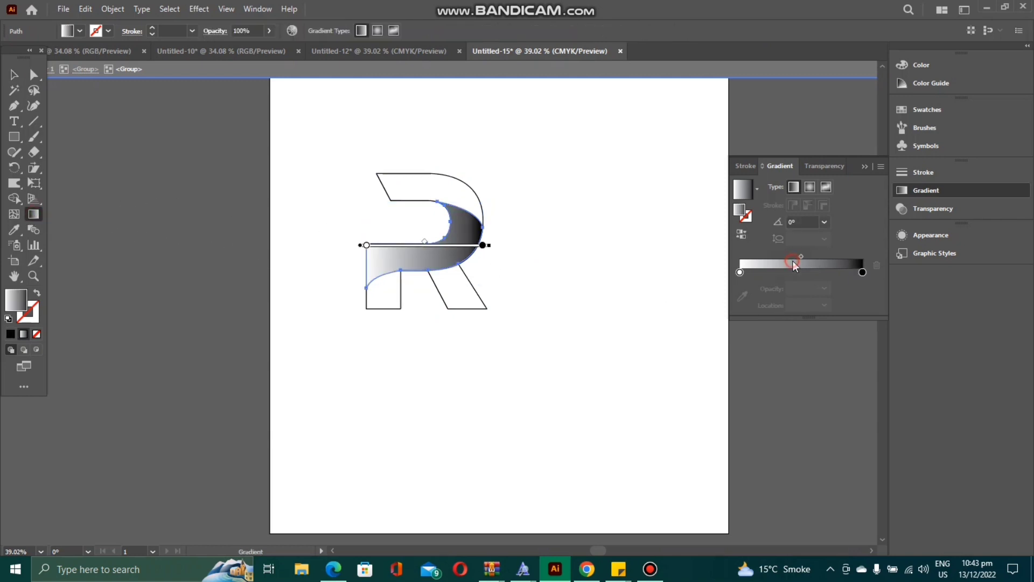
- Recolour the band's gradient stops from bright blue at the start to dark navy blue at the end
left_click(858, 272)
double_click(859, 272)
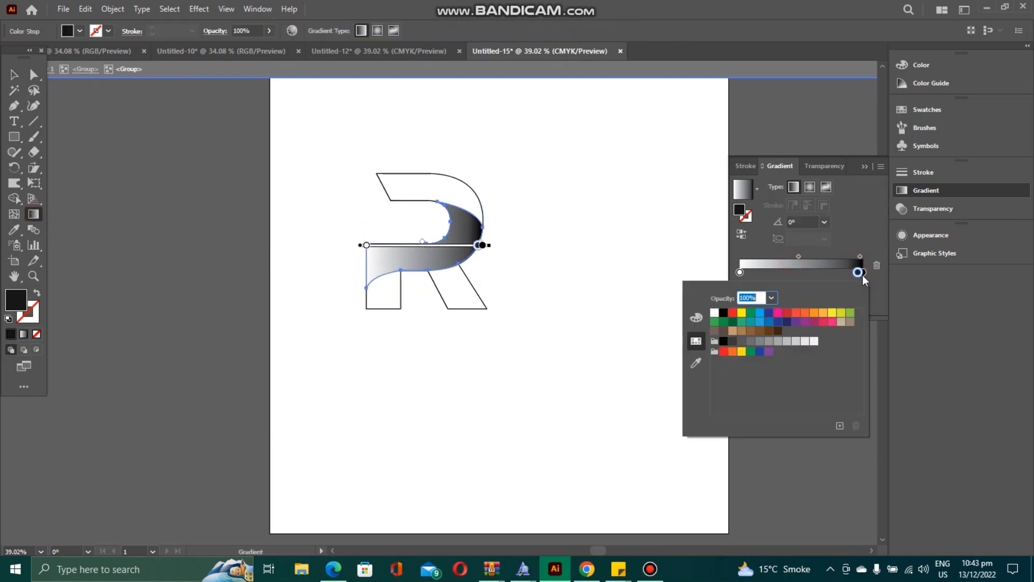
left_click(786, 323)
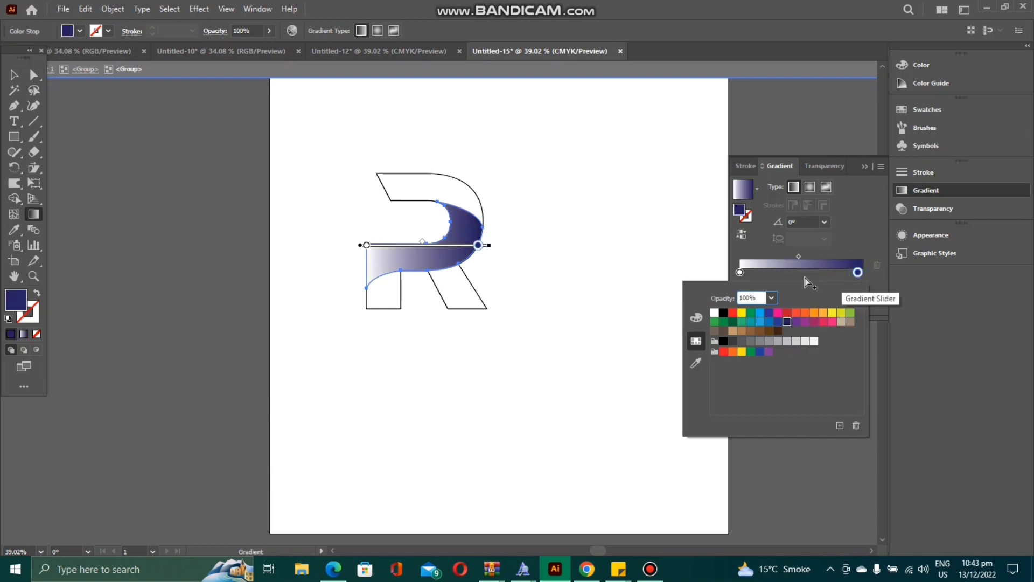
left_click(739, 272)
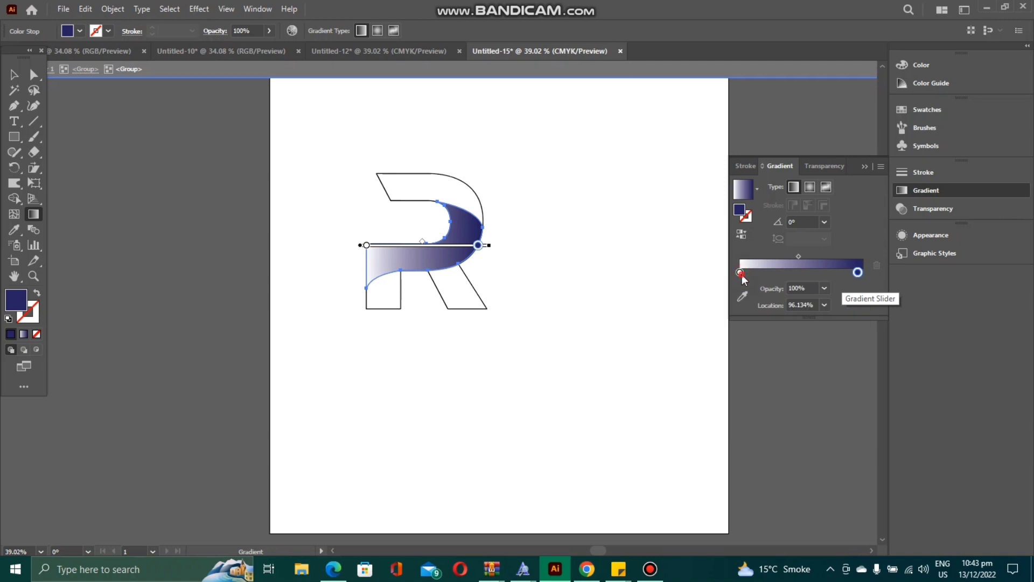
double_click(739, 272)
left_click(760, 322)
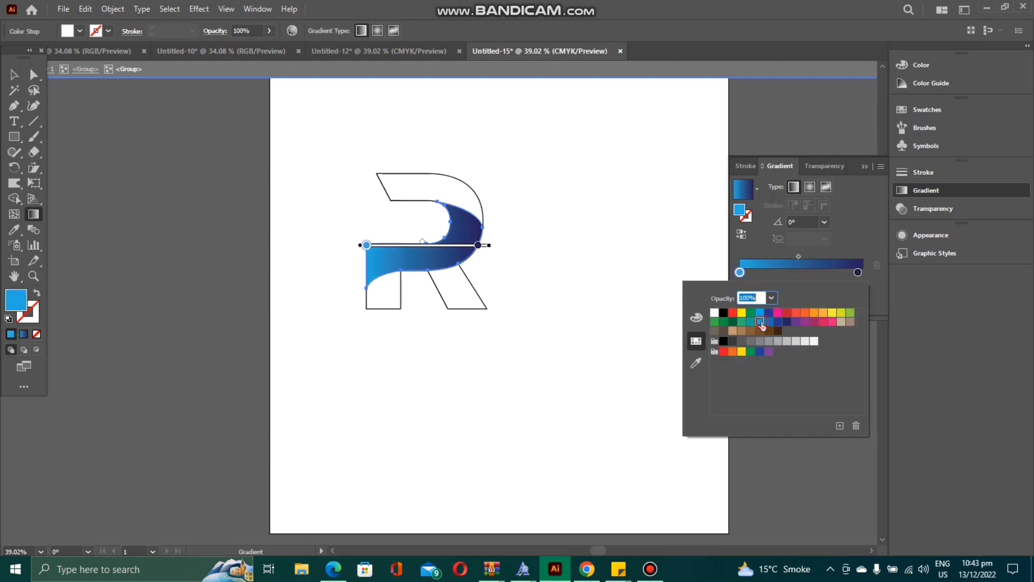
left_click(760, 313)
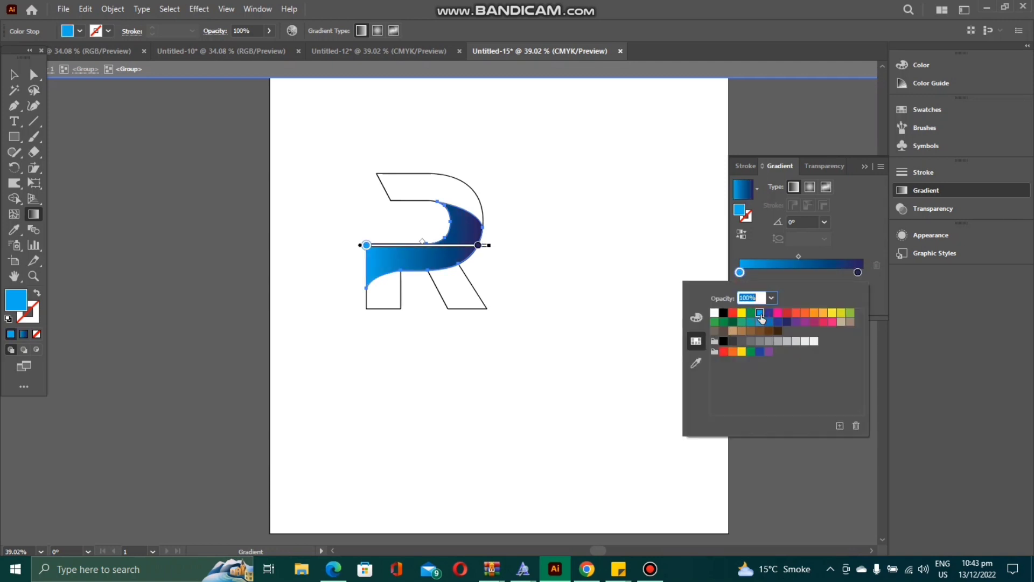
left_click(568, 286)
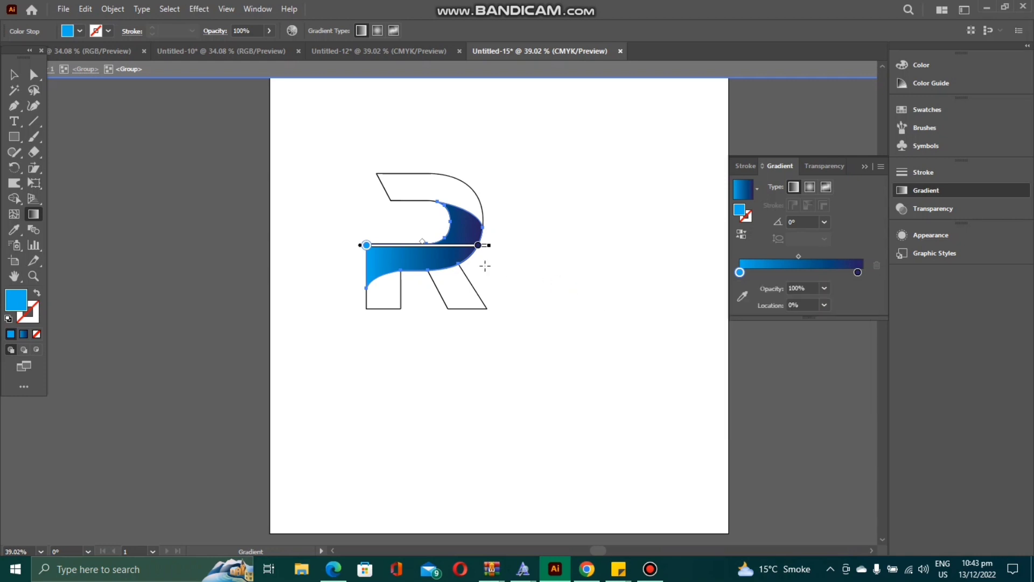
- Try running the band's gradient diagonally from the bowl's right side down to the stem's left edge, and undo the direction changes
left_click_drag(473, 221, 379, 262)
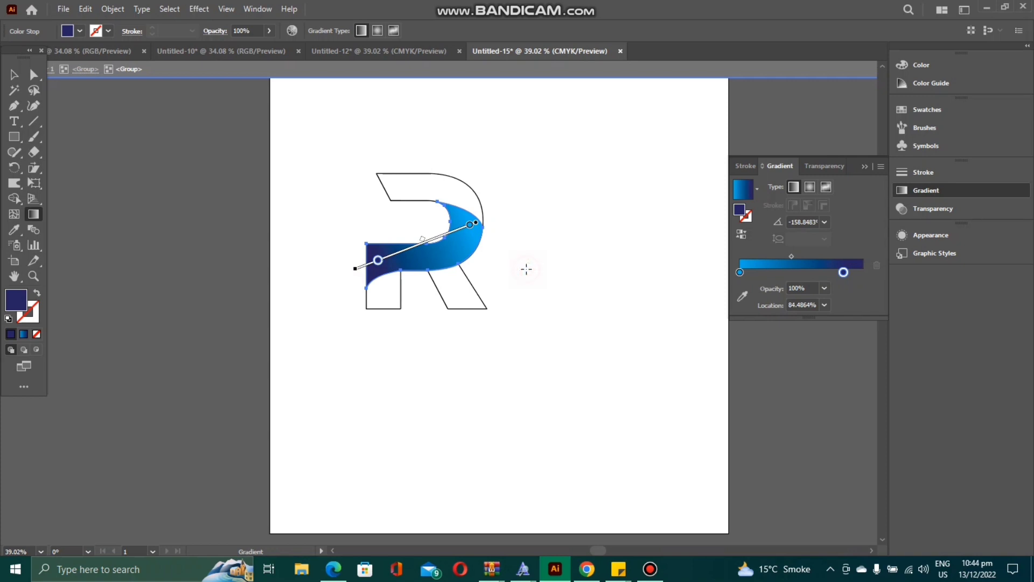
key("ctrl+z")
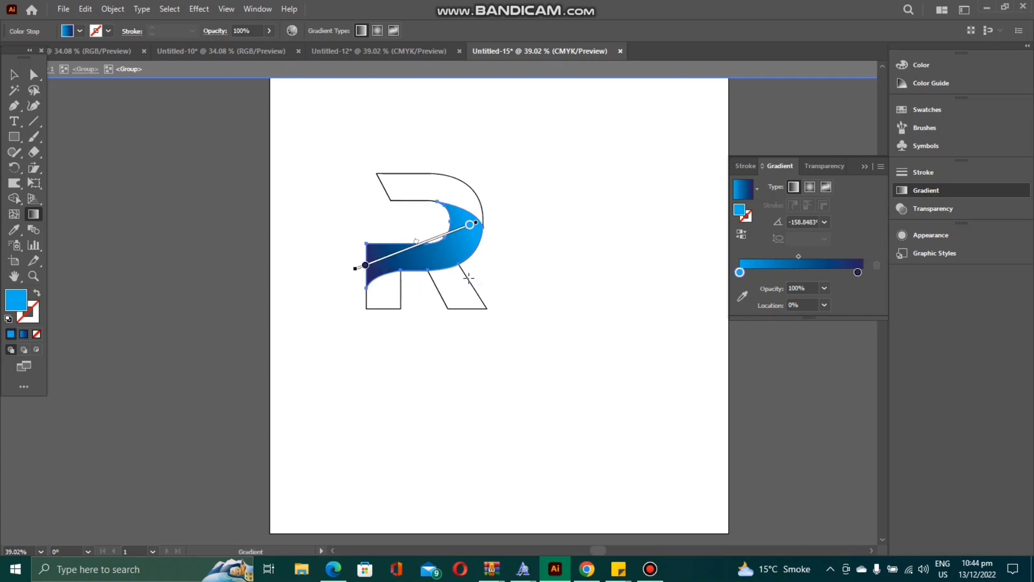
key("ctrl+z")
key("ctrl+z")
key("ctrl+z")
key("ctrl+z")
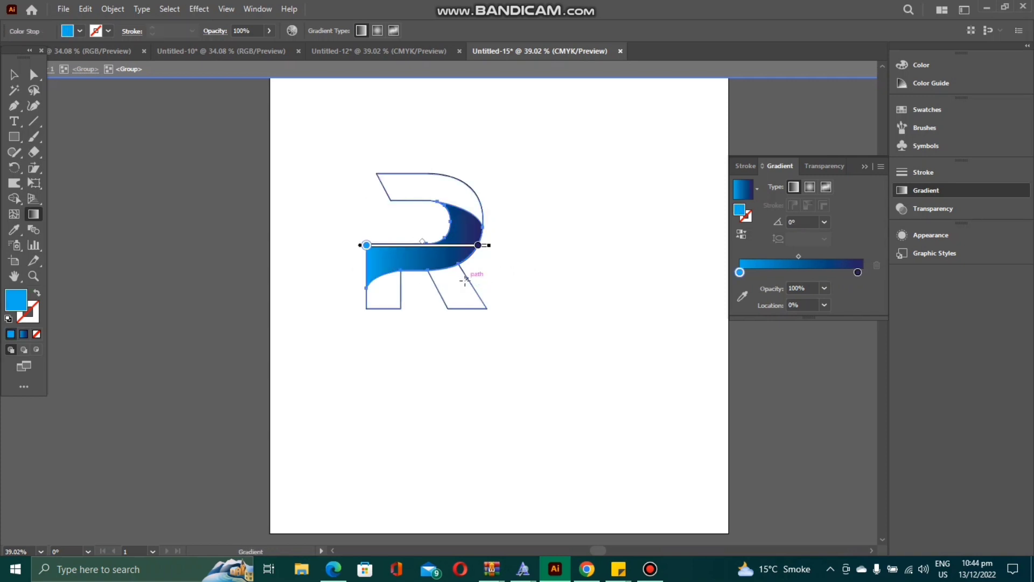
- Try to isolate the unfilled outline compound path within the R's nested groups
left_click(14, 74)
left_click(247, 210)
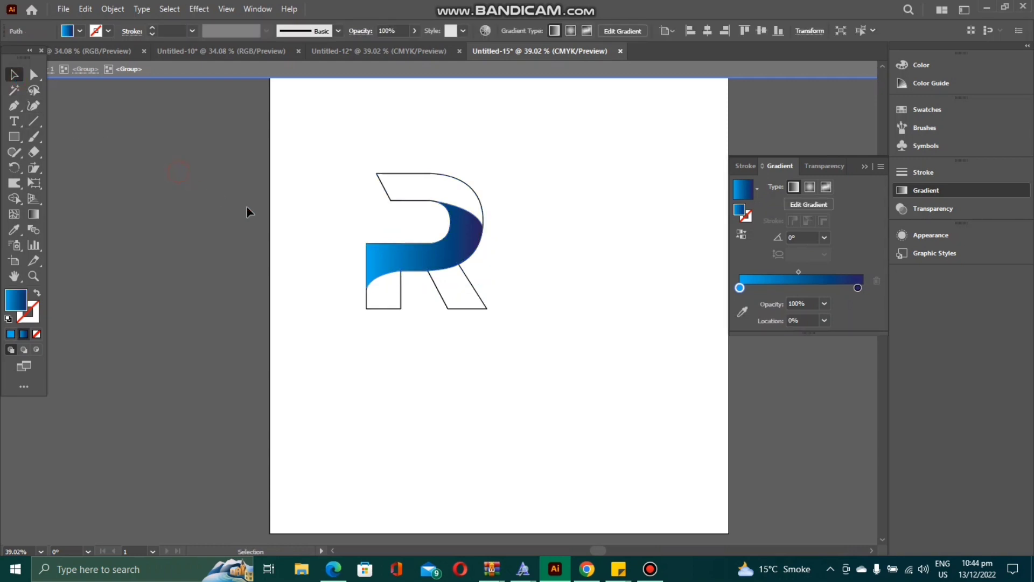
left_click(461, 185)
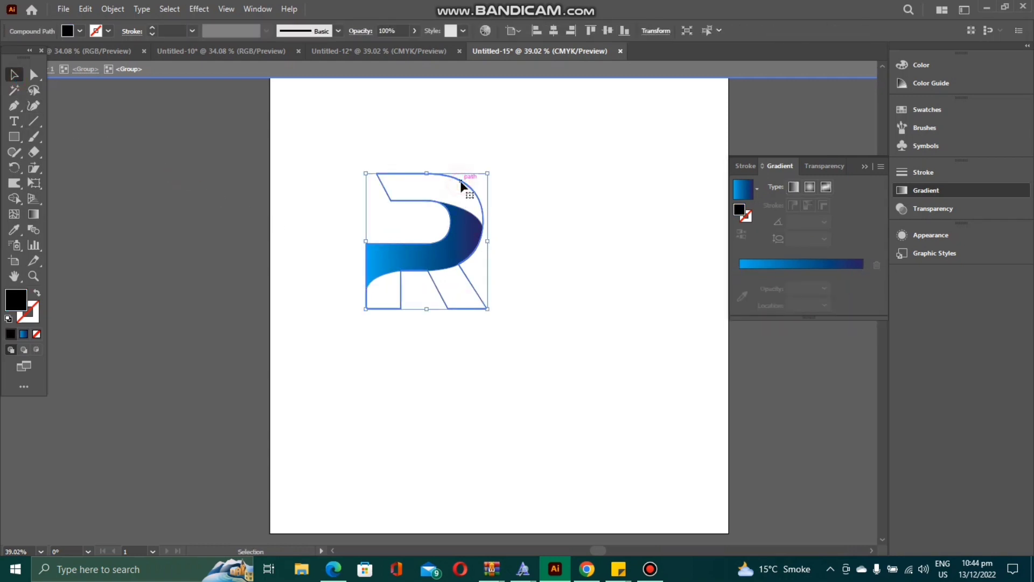
double_click(462, 185)
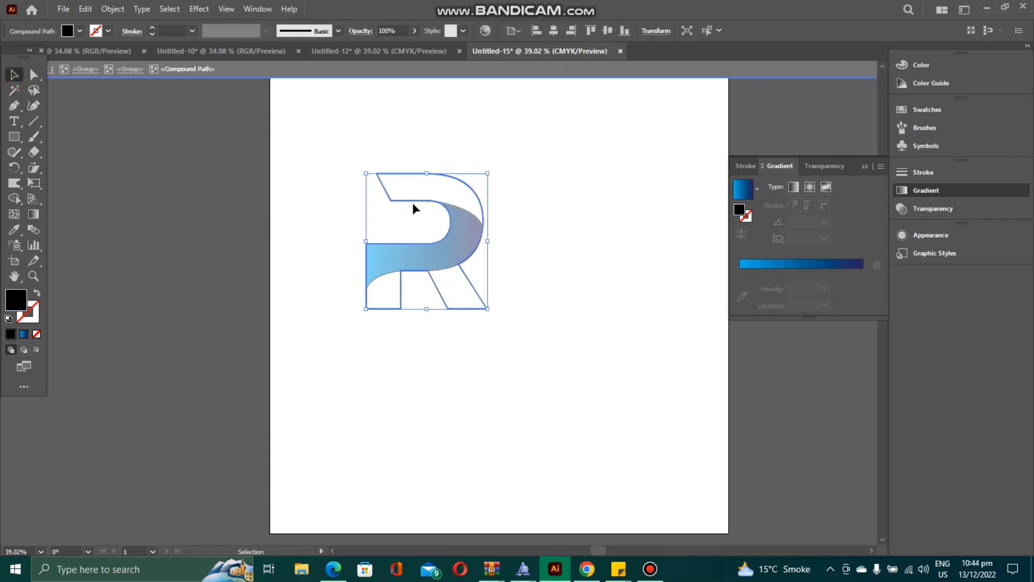
double_click(472, 193)
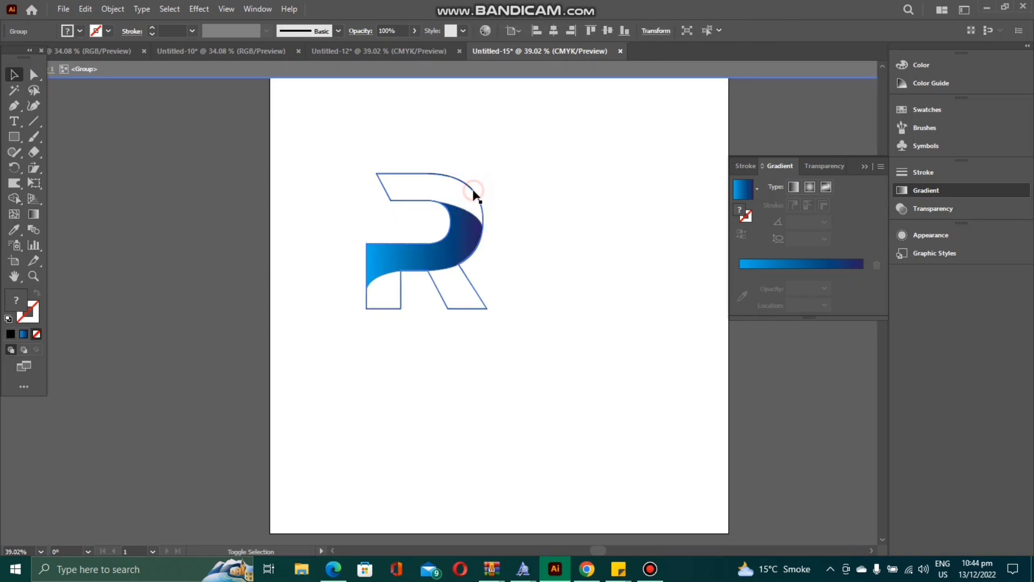
left_click(473, 193)
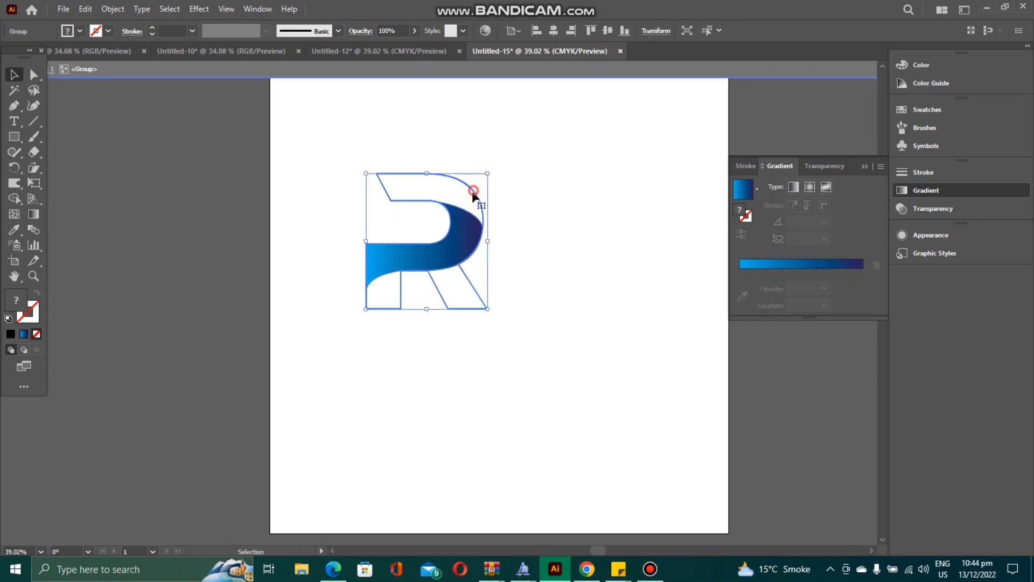
double_click(468, 284)
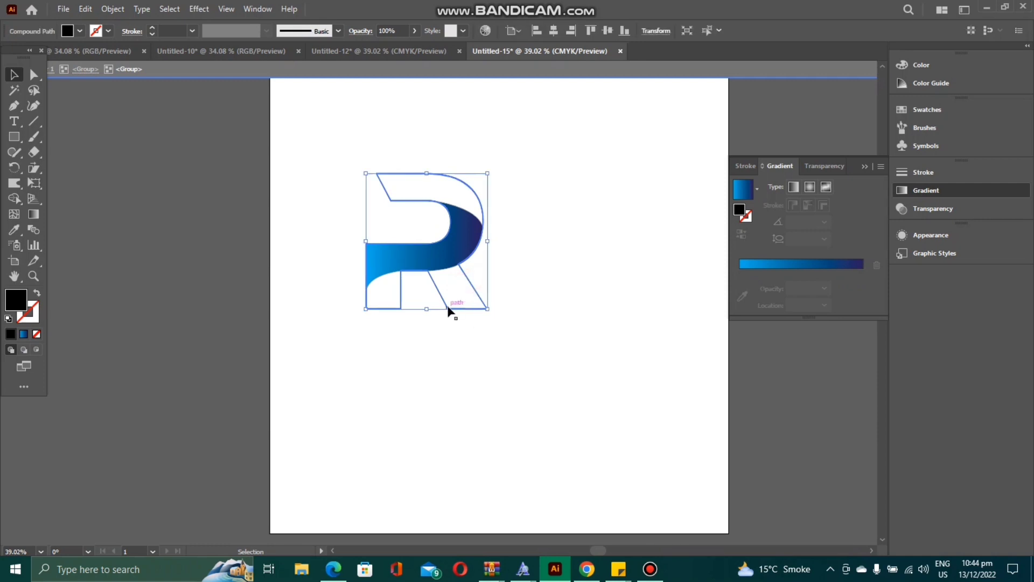
double_click(450, 310)
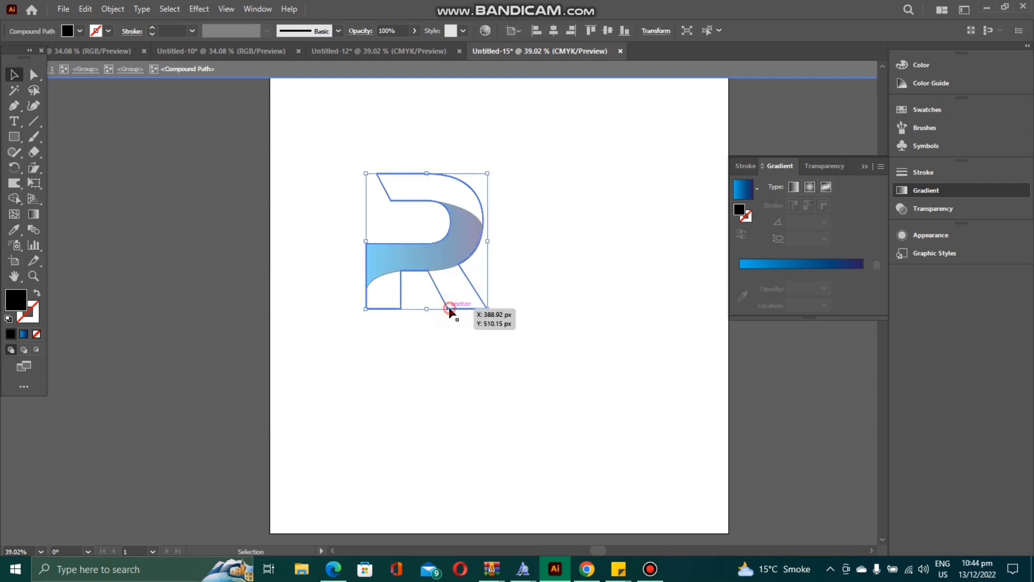
- Ungroup the R's nested artwork, including its outline compound path, and leave isolation mode
double_click(478, 346)
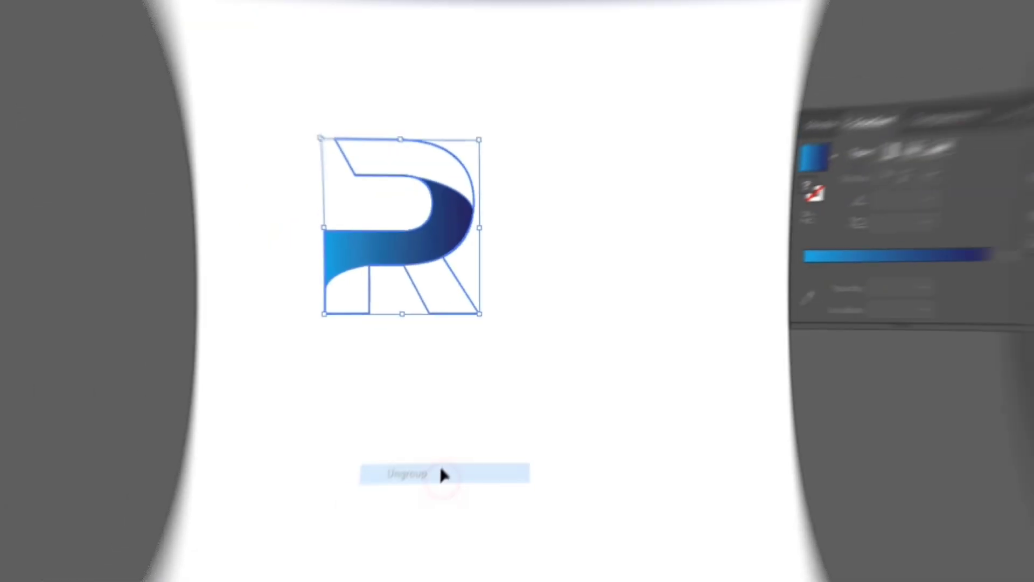
left_click(441, 474)
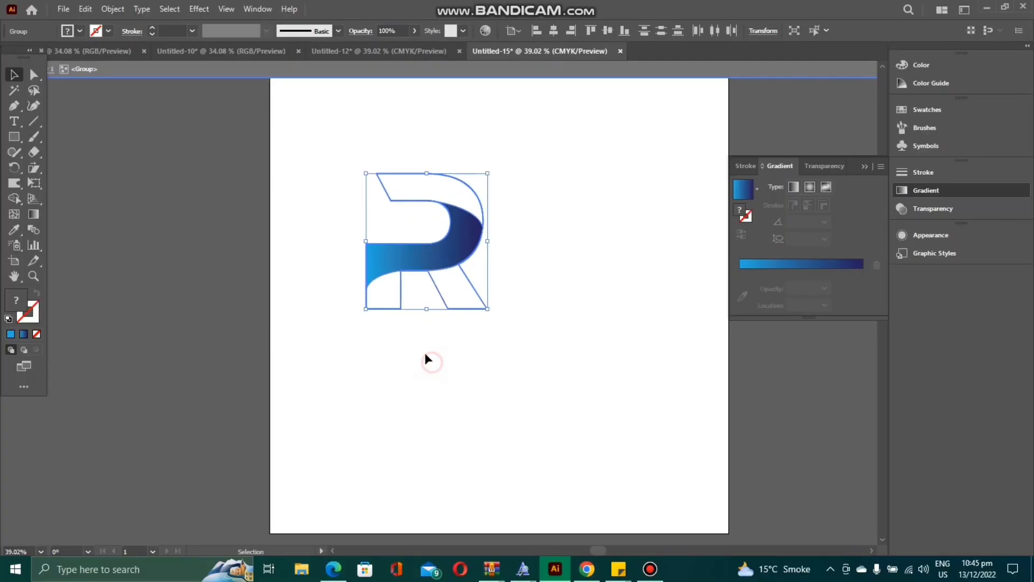
left_click(400, 310)
left_click(401, 310)
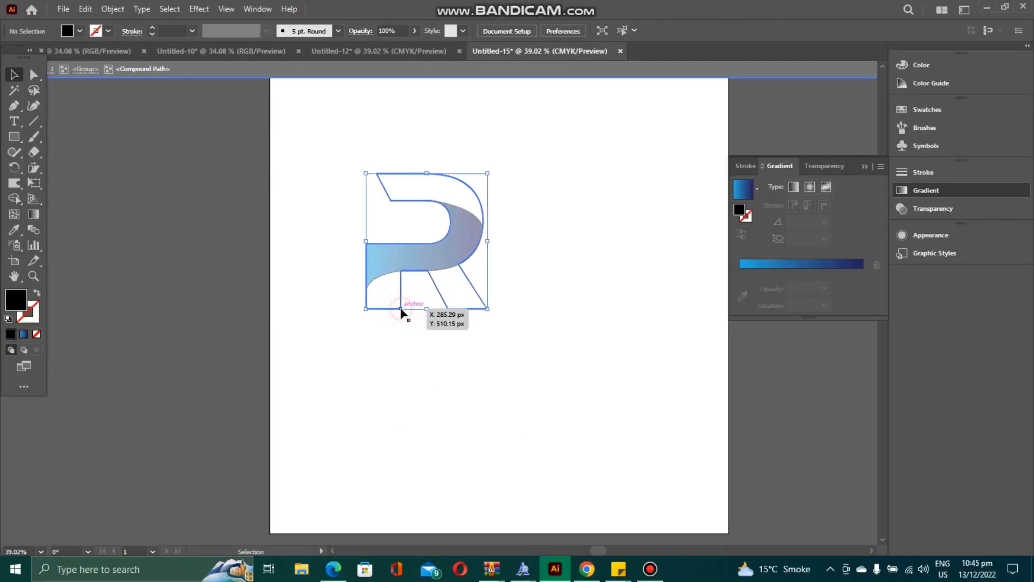
double_click(401, 309)
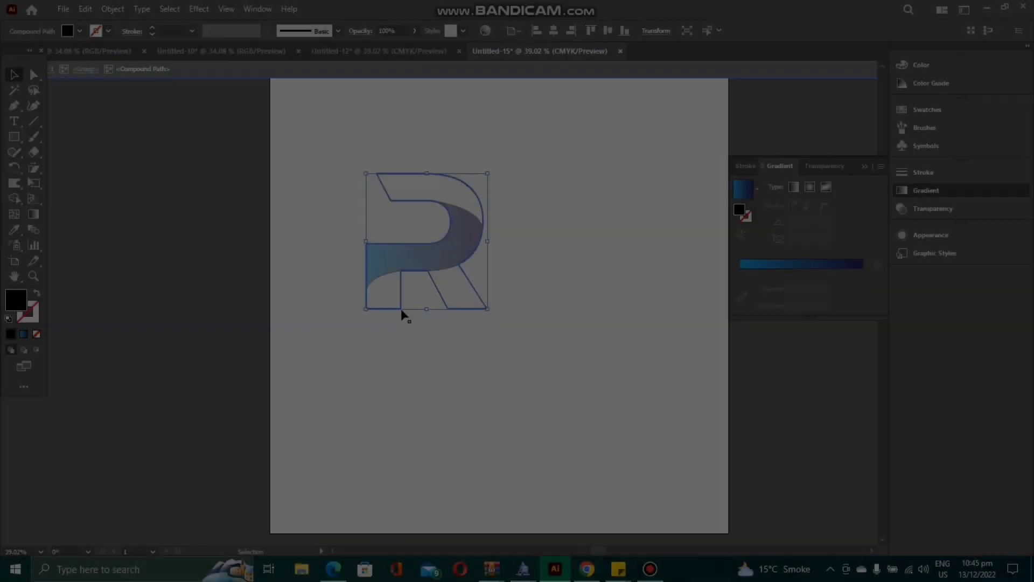
right_click(401, 311)
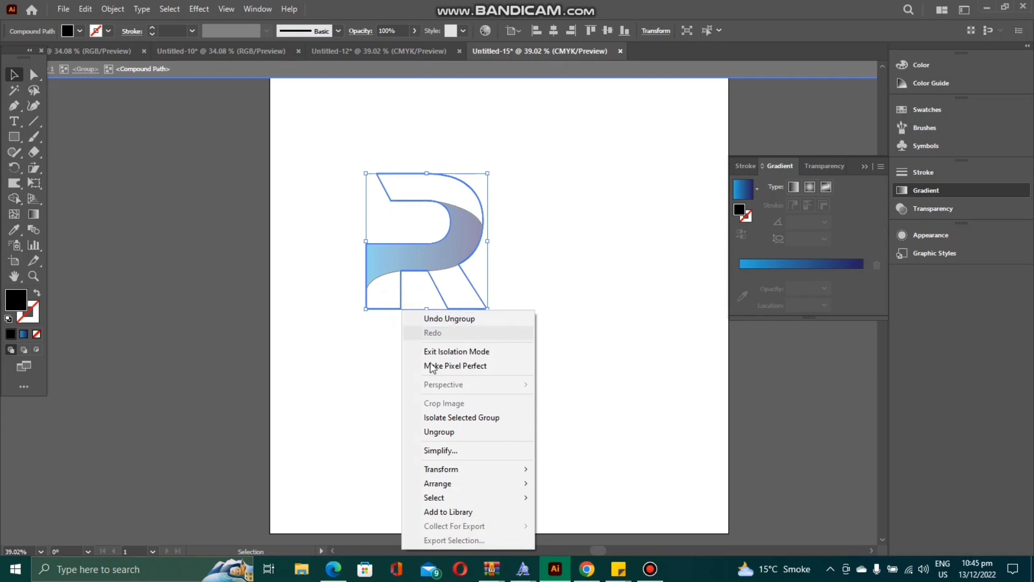
left_click(461, 434)
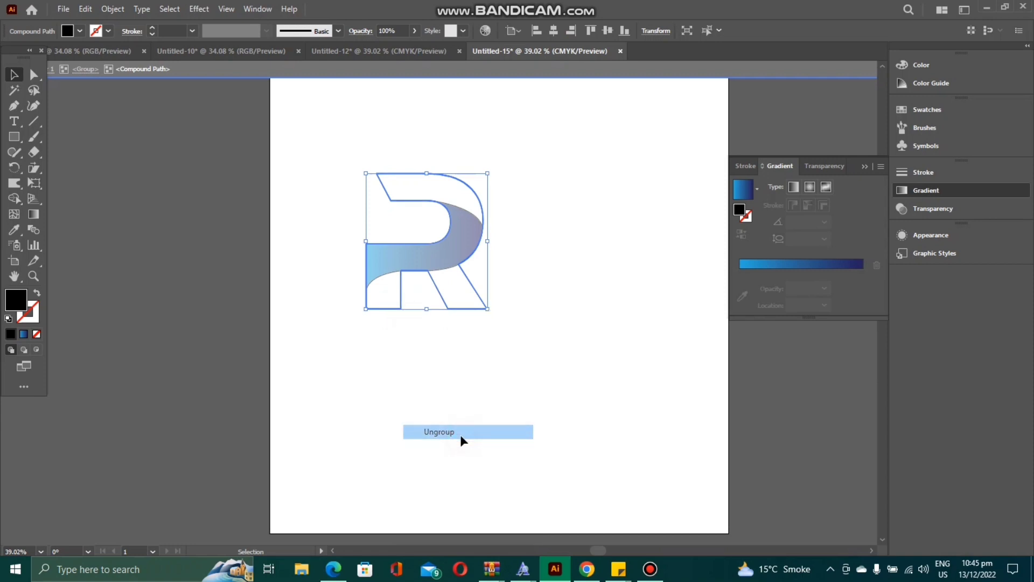
left_click(399, 289)
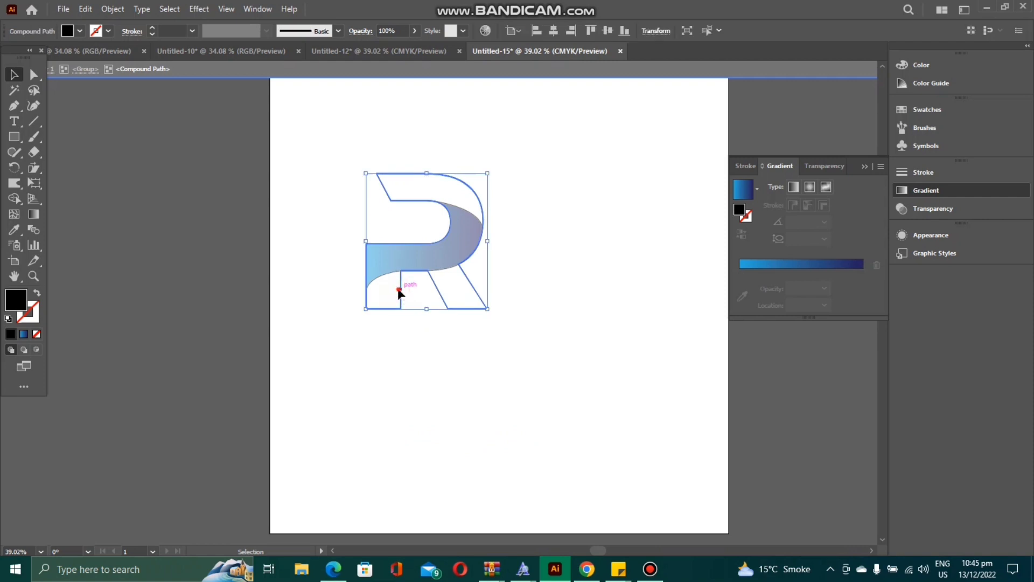
double_click(437, 281)
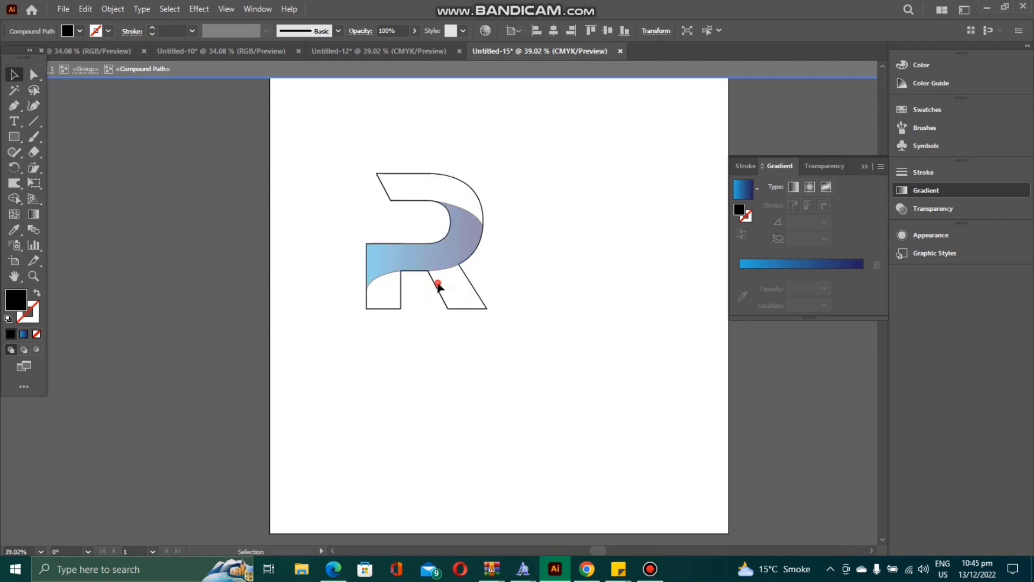
- Select the whole R and fill its top curve, lower stem and diagonal leg with black using the Shape Builder tool
left_click(460, 209)
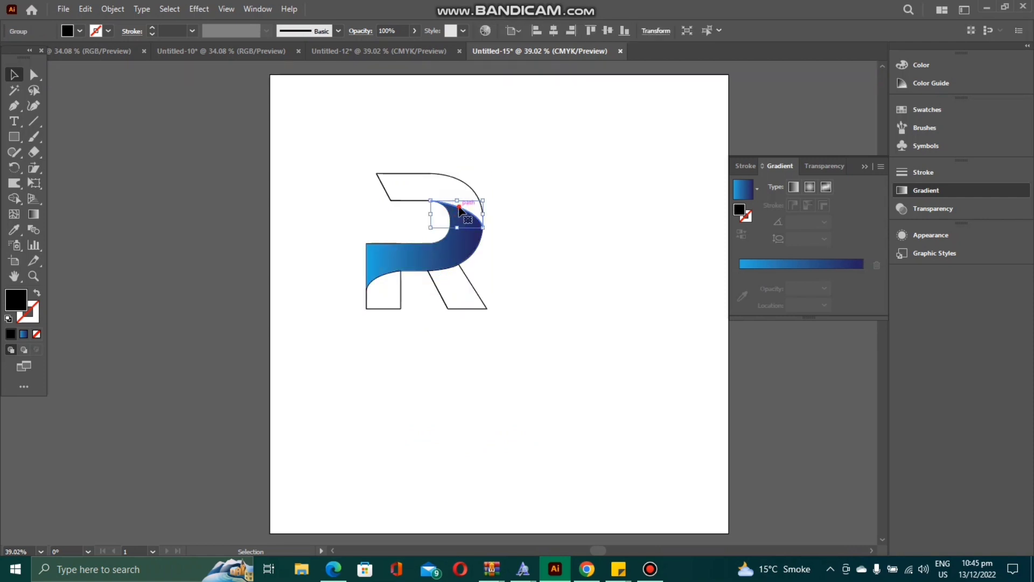
left_click(460, 188)
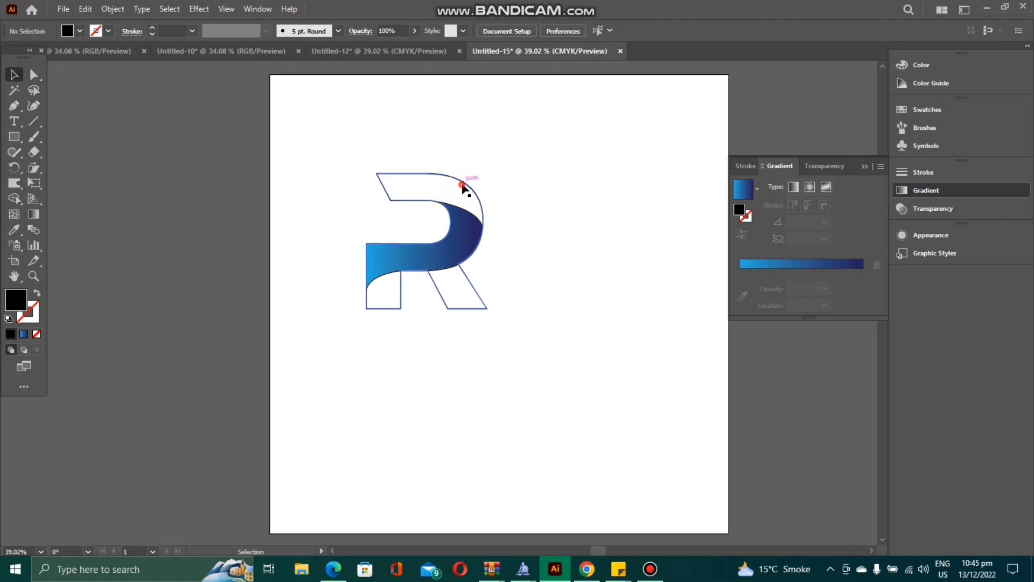
left_click(466, 185)
left_click(14, 198)
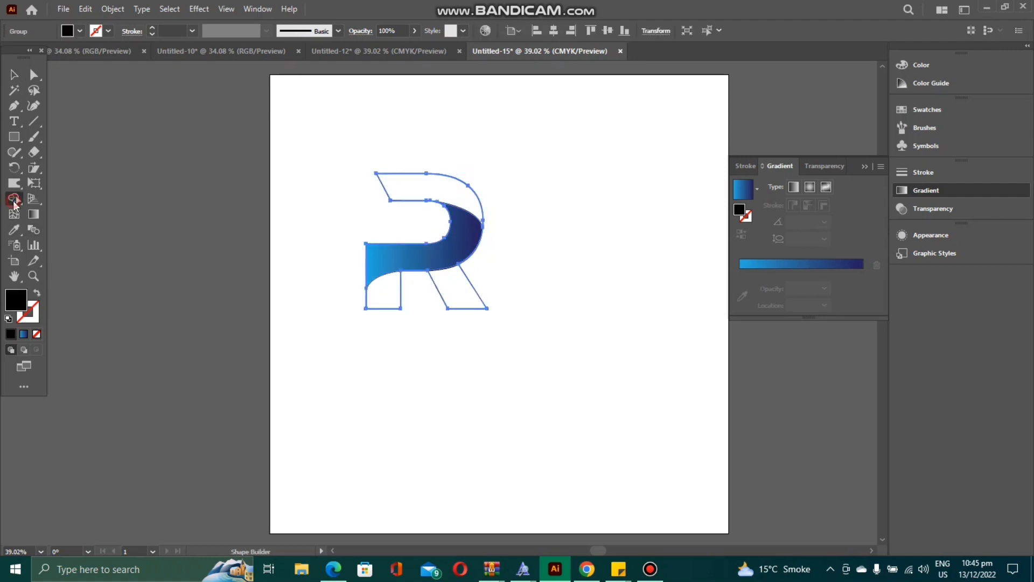
left_click(401, 189)
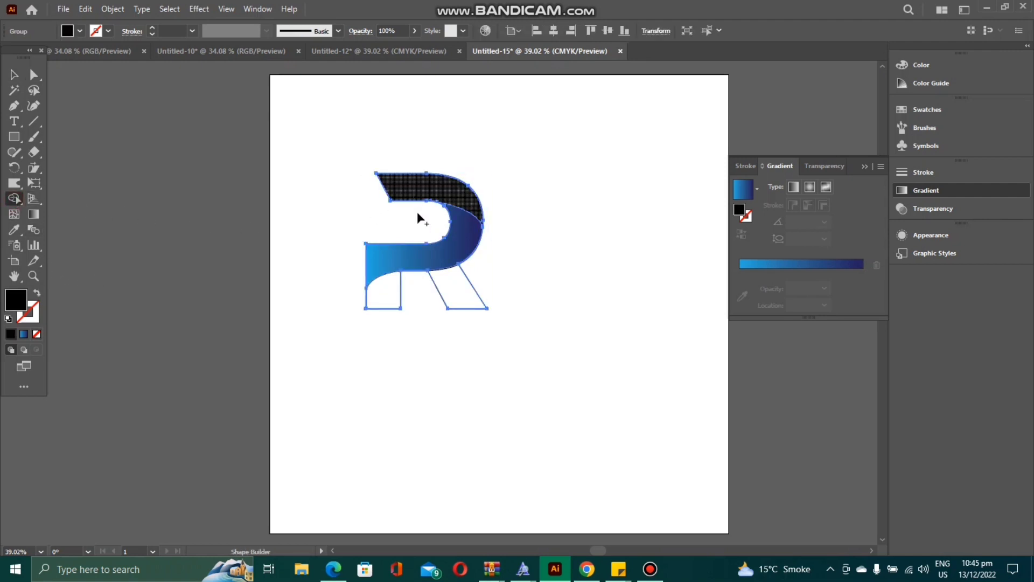
left_click(391, 295)
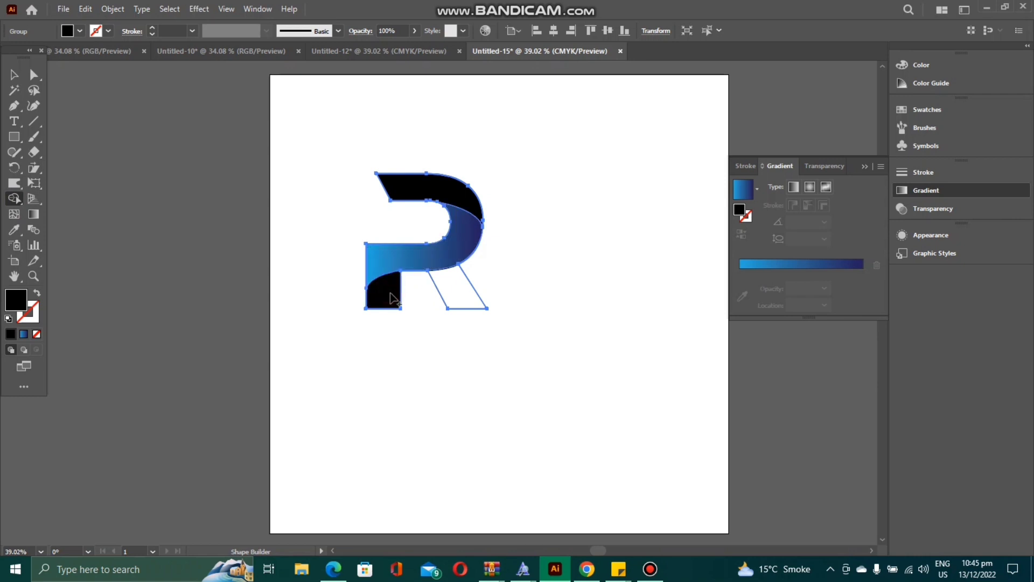
left_click(463, 296)
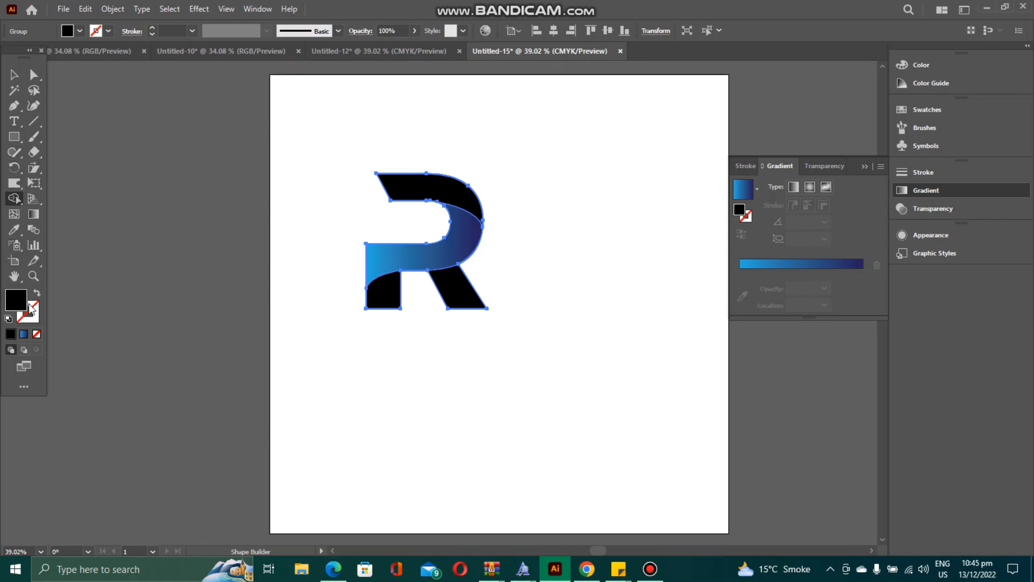
- Fill the whole selected R with the bright blue-to-navy linear gradient
left_click(23, 334)
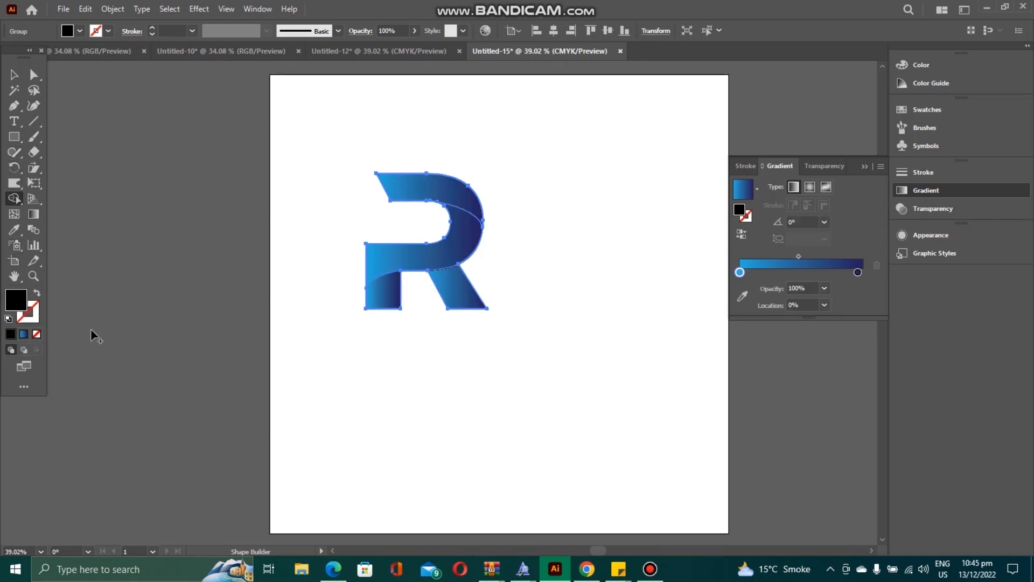
left_click(437, 200)
left_click(838, 267)
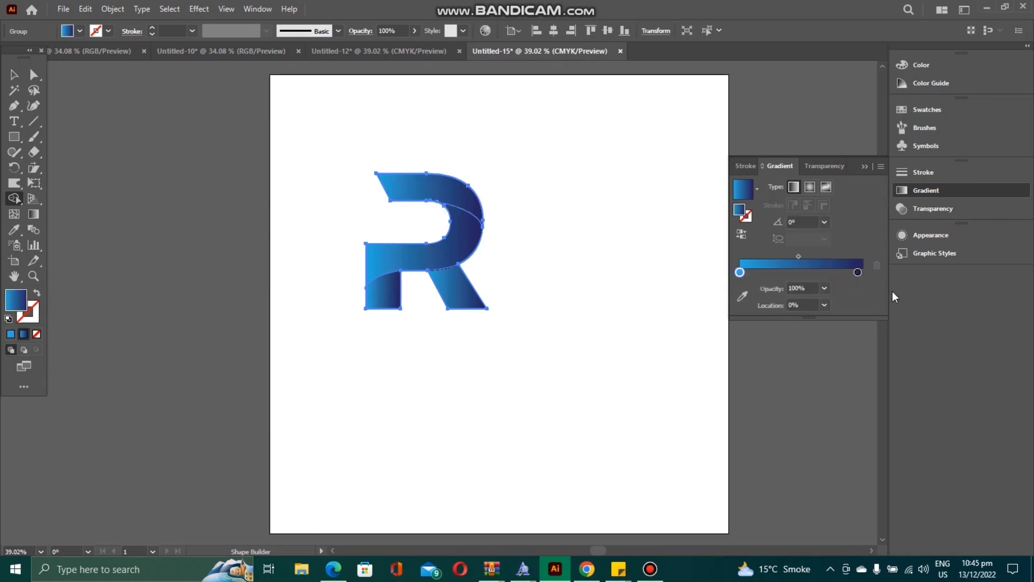
- Try an orange end stop on the R's gradient, undo the colour change and deselect the letter
left_click(857, 272)
double_click(857, 272)
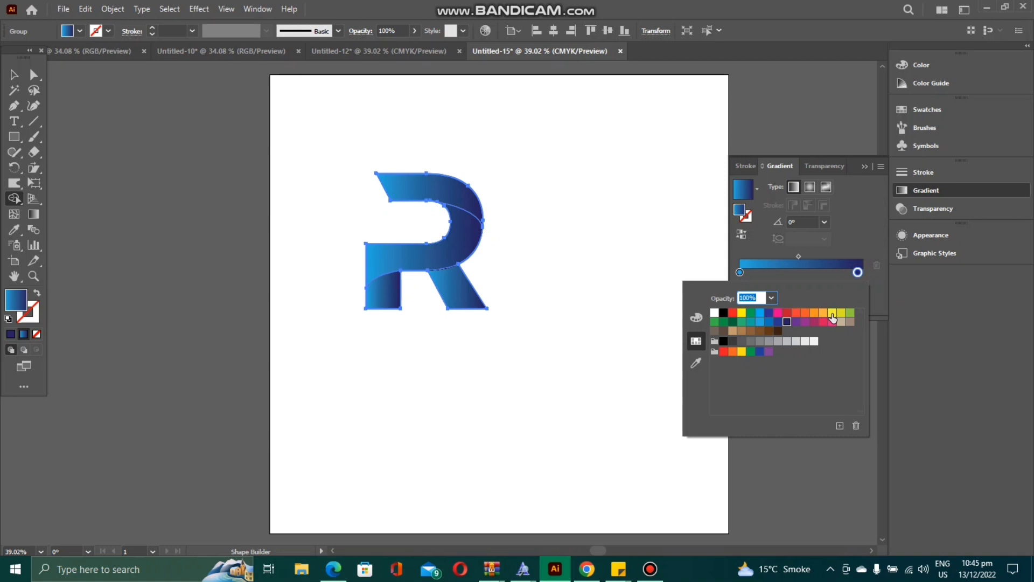
left_click(804, 314)
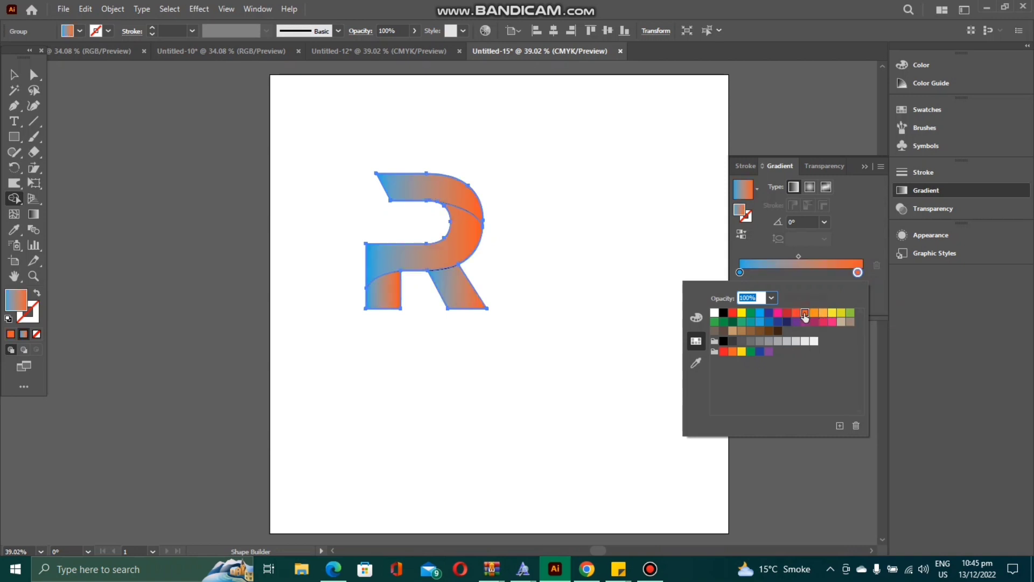
key("ctrl+z")
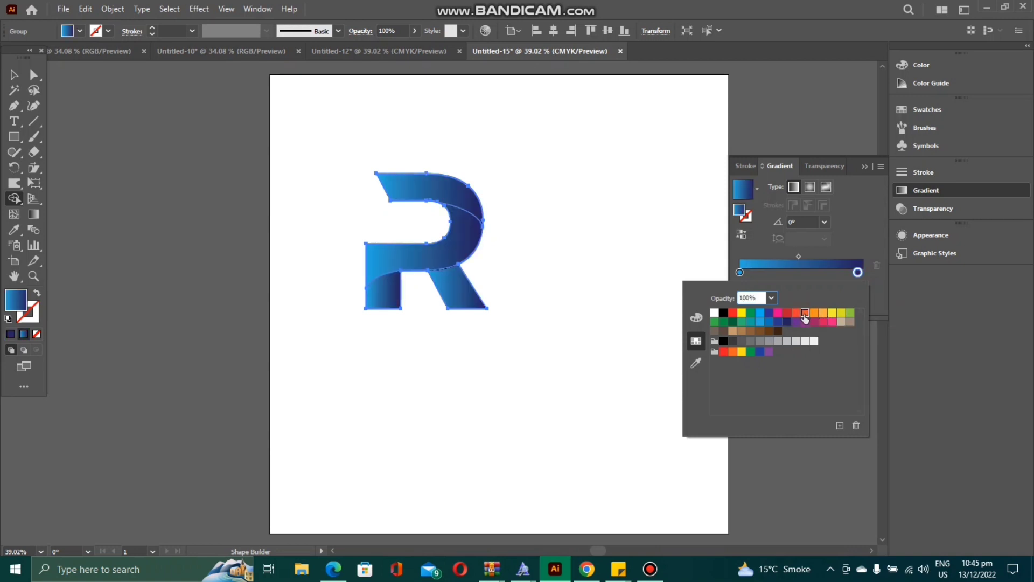
left_click(415, 352)
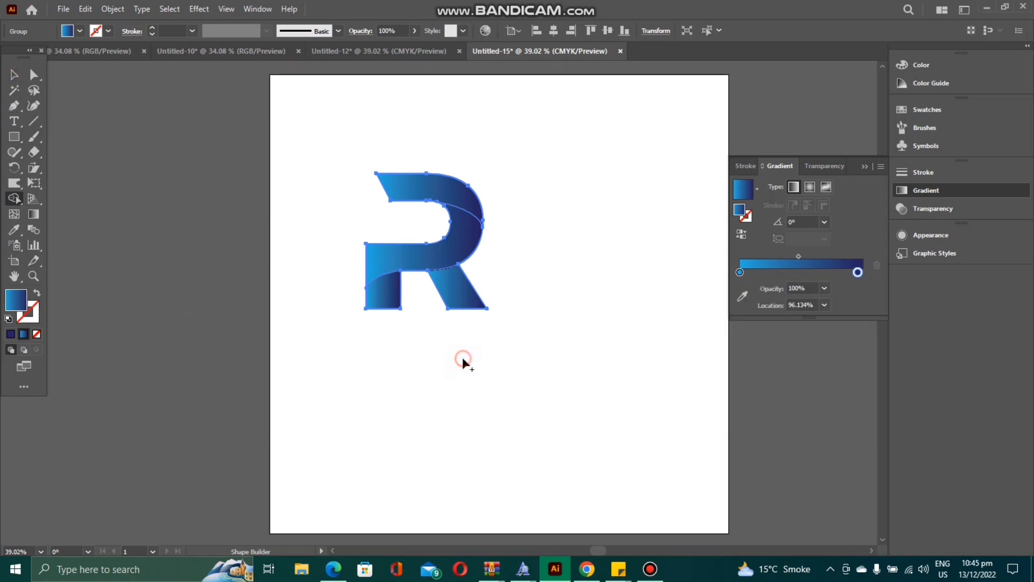
left_click(14, 74)
left_click(407, 379)
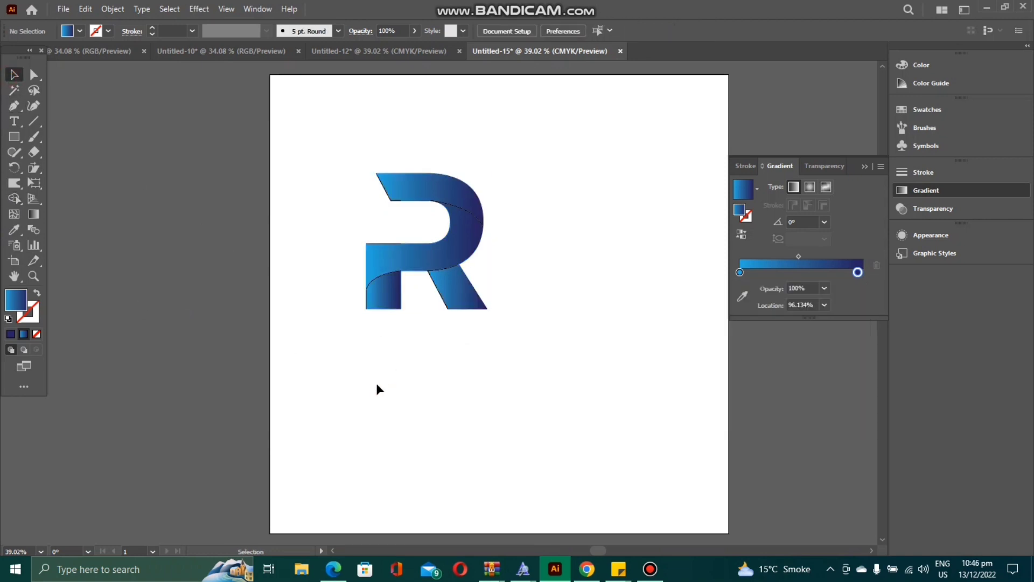
- Try a yellow-to-orange gradient with nothing selected, select the R, and undo back to the blue start stop
double_click(858, 272)
left_click(805, 313)
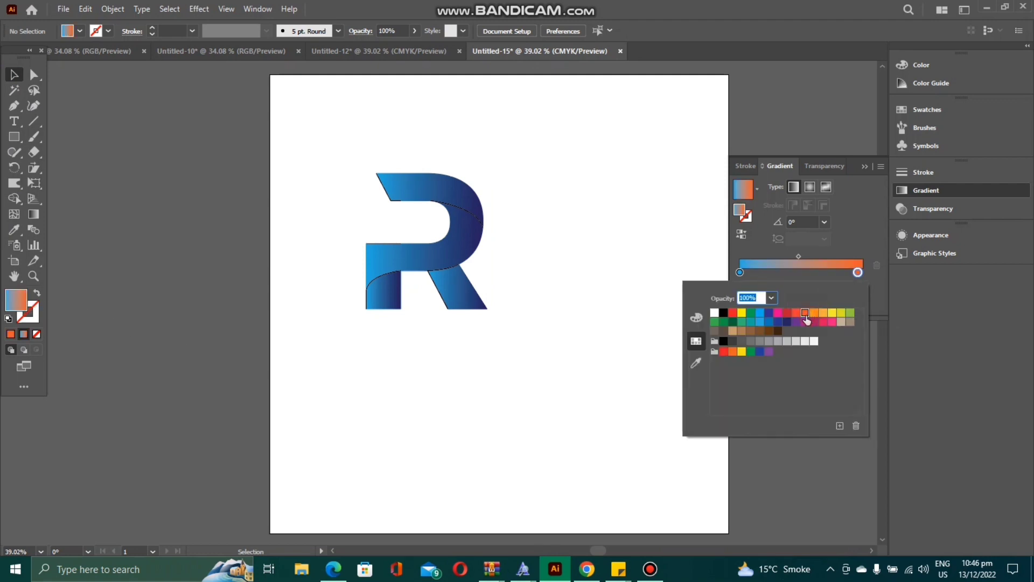
left_click(739, 272)
double_click(740, 272)
left_click(743, 313)
left_click(771, 280)
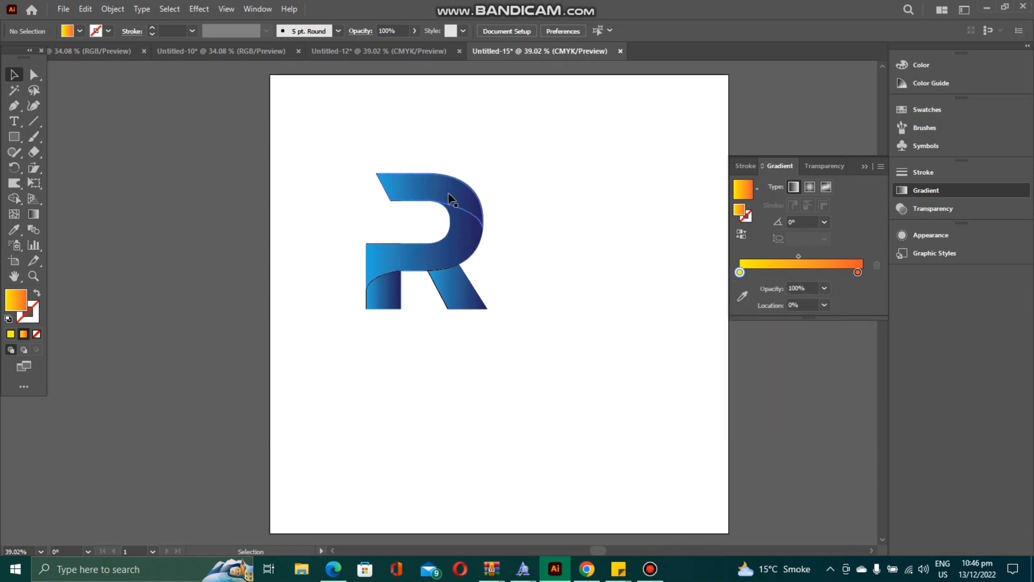
left_click(424, 200)
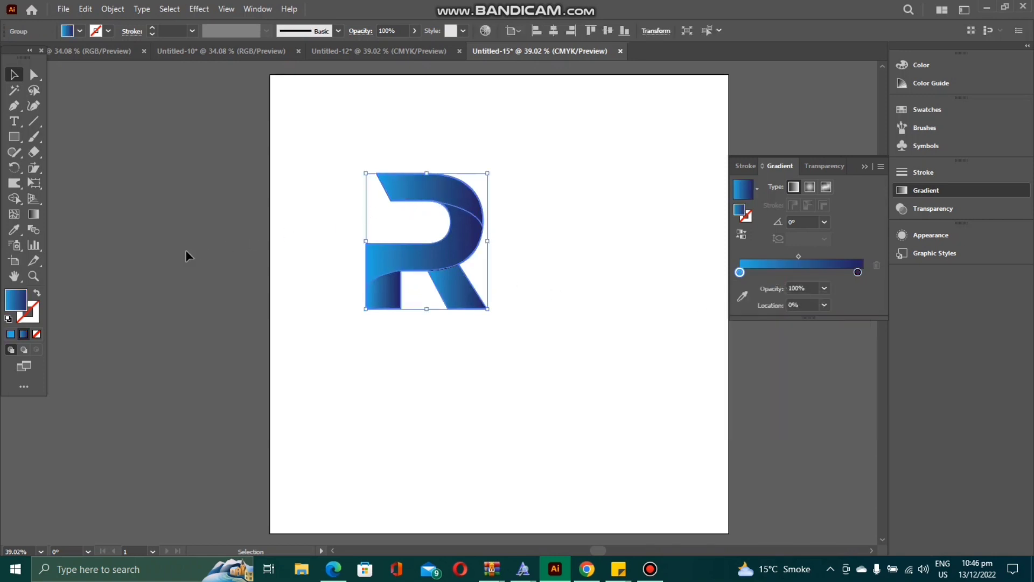
left_click(263, 256)
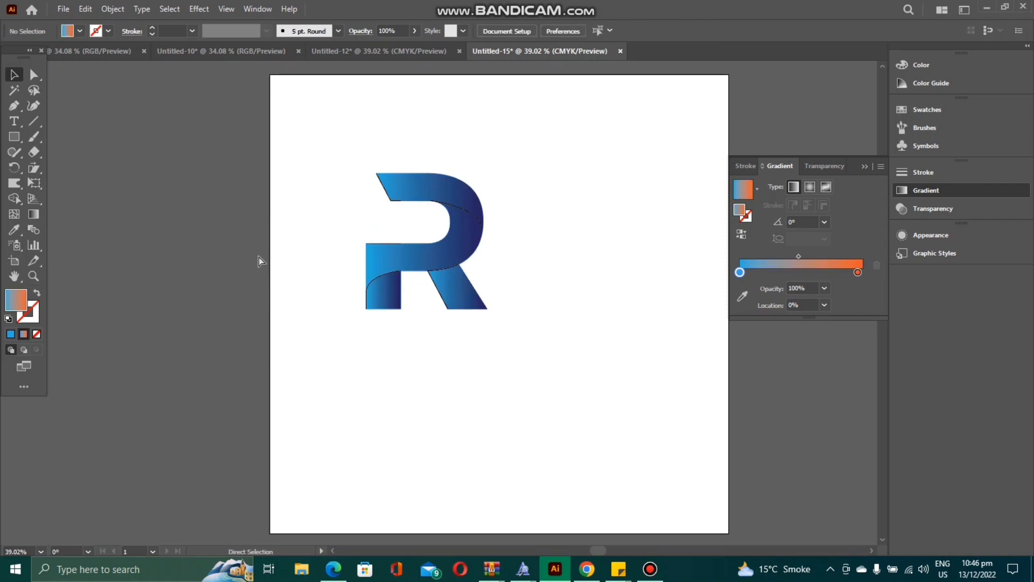
- Give the R's gradient an orange end stop and a CMYK Yellow start stop
double_click(857, 272)
left_click(804, 312)
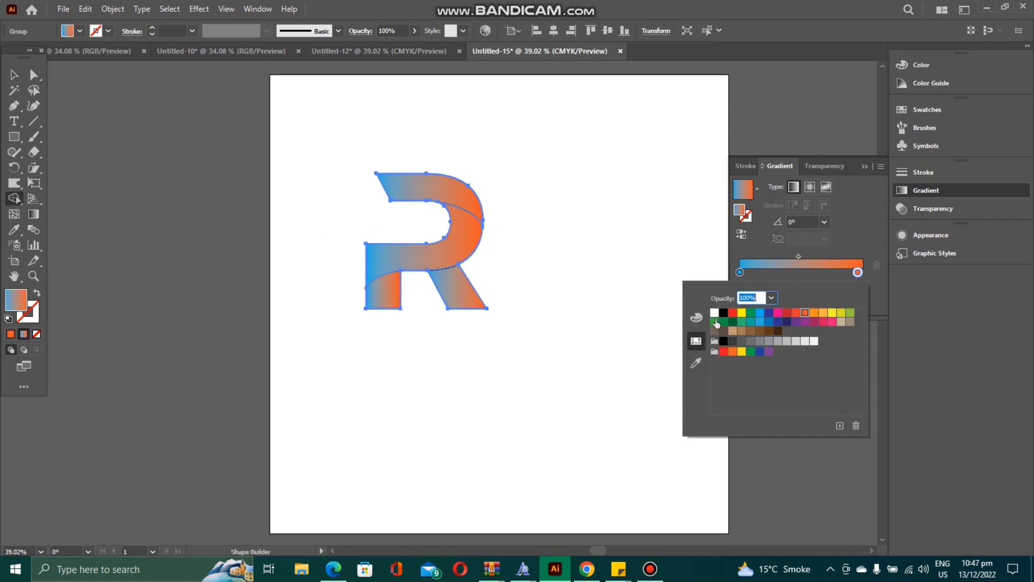
left_click(738, 273)
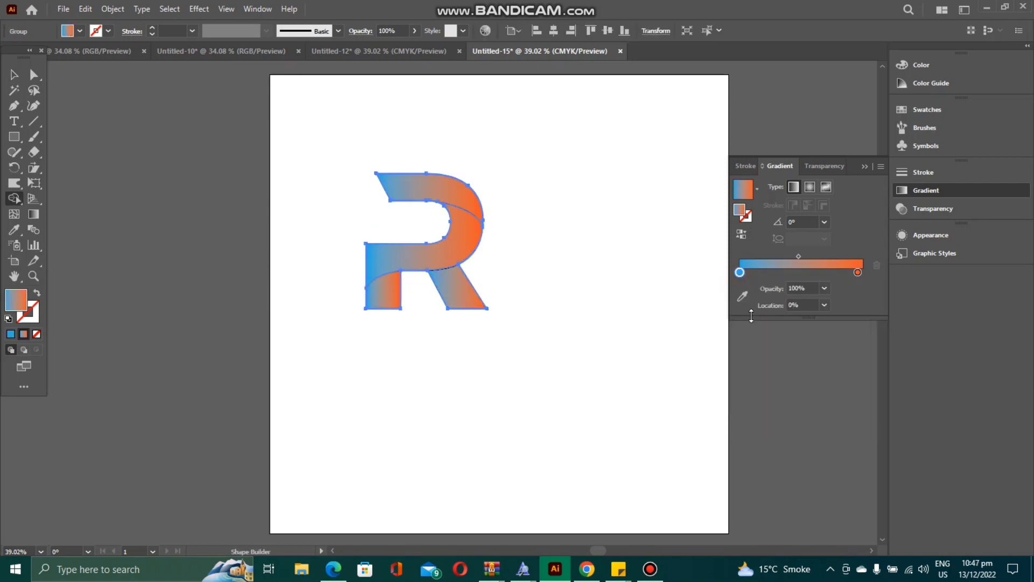
double_click(739, 272)
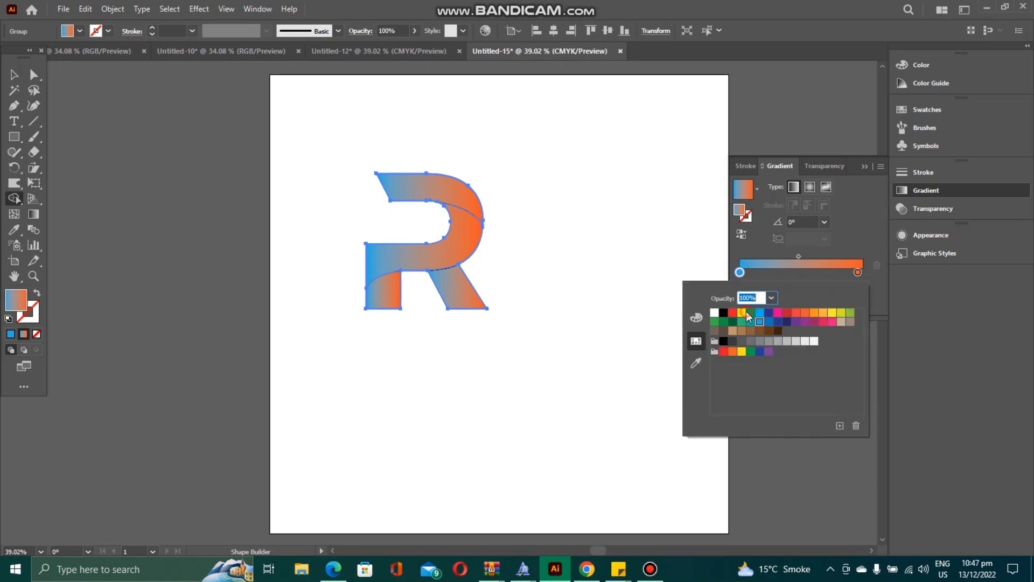
left_click(743, 314)
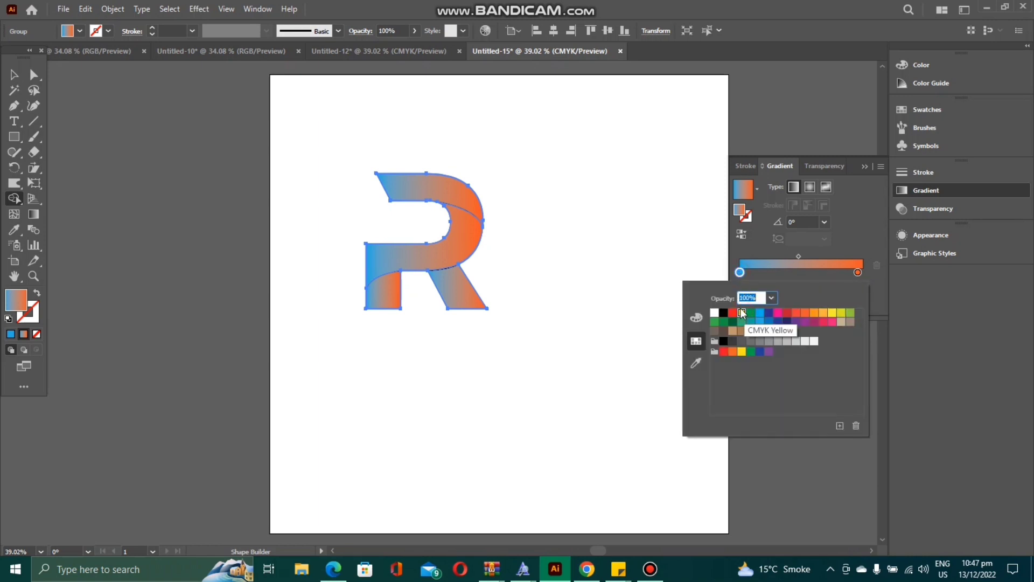
left_click(471, 208)
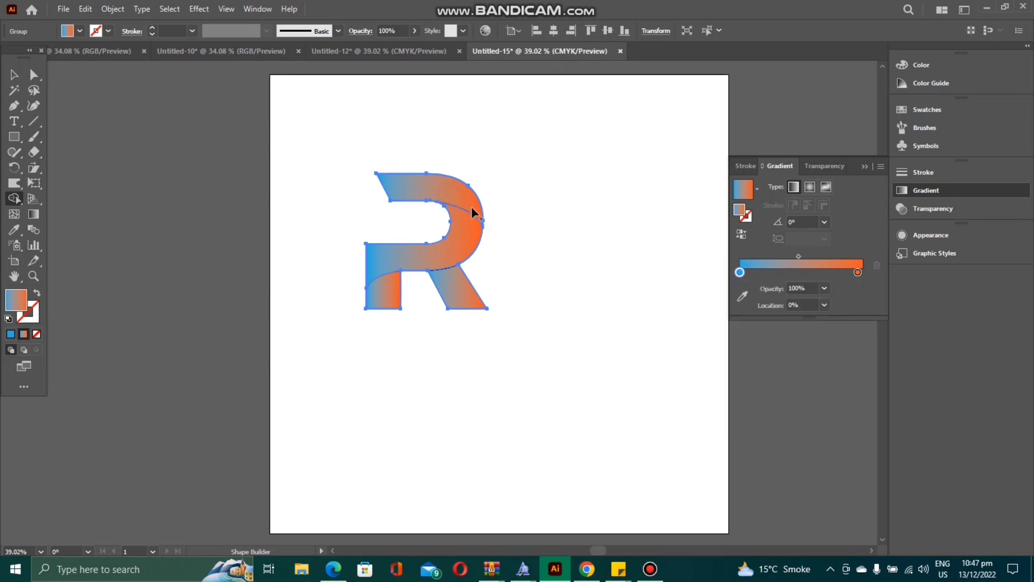
double_click(740, 272)
left_click(742, 314)
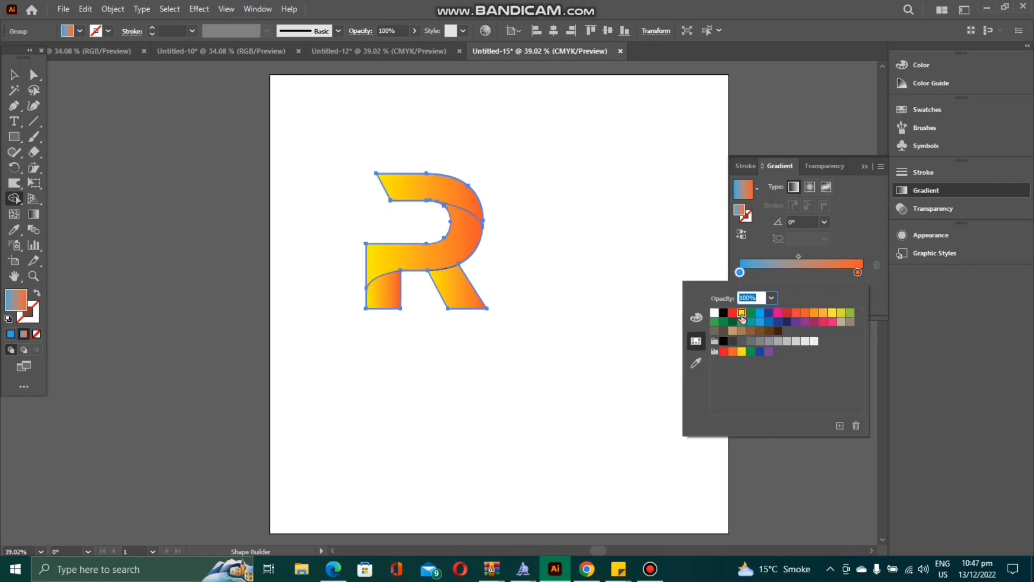
left_click(613, 312)
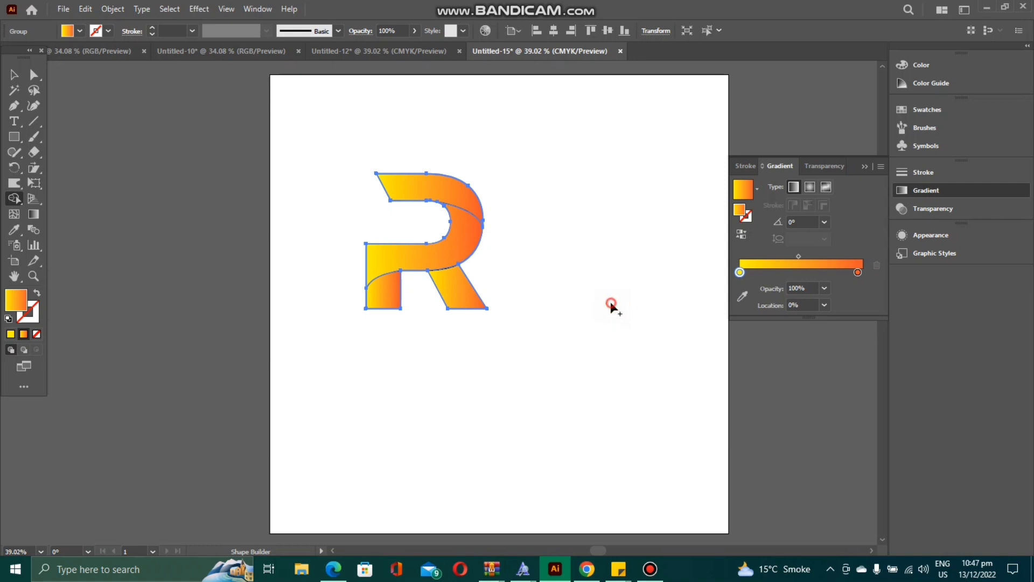
- Select all pieces of the gradient-filled R, group them and deselect the letter
left_click(14, 74)
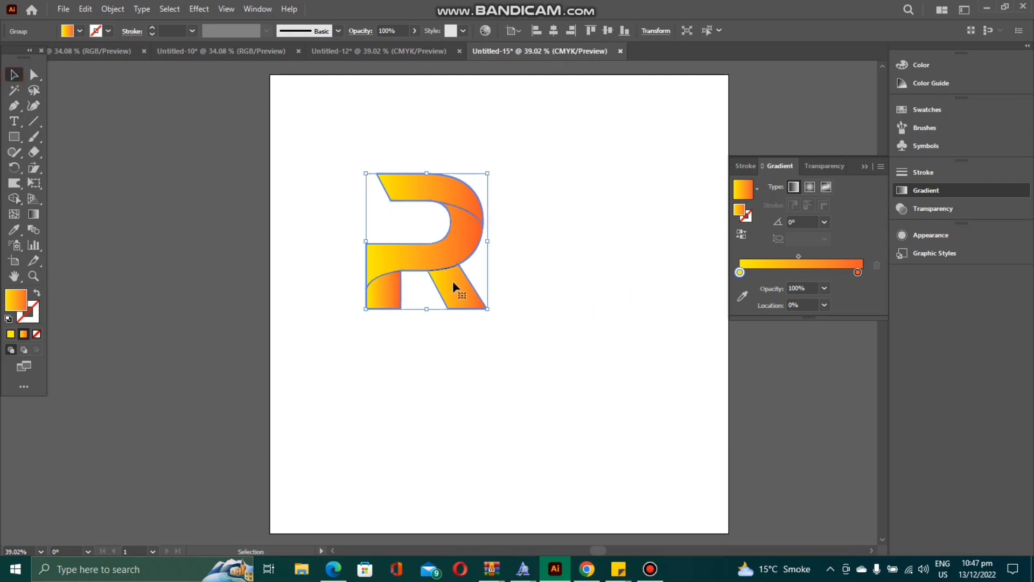
left_click(553, 307)
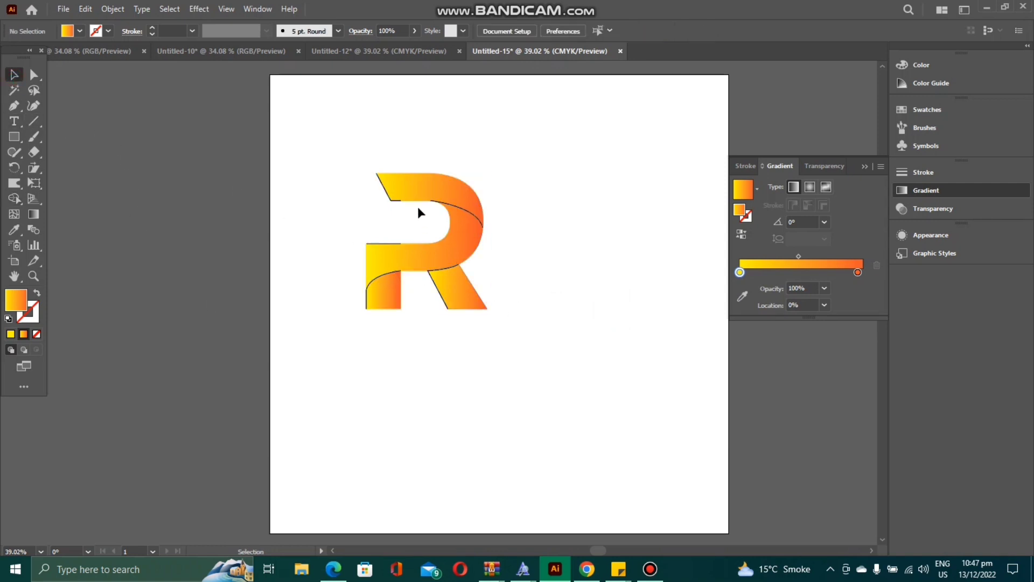
left_click_drag(363, 143, 538, 382)
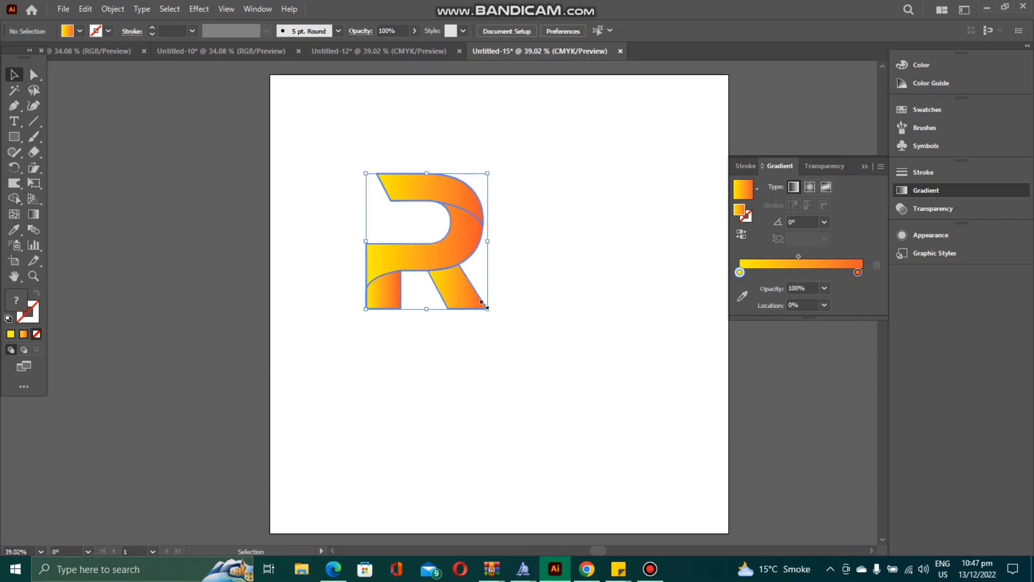
right_click(457, 240)
left_click(491, 338)
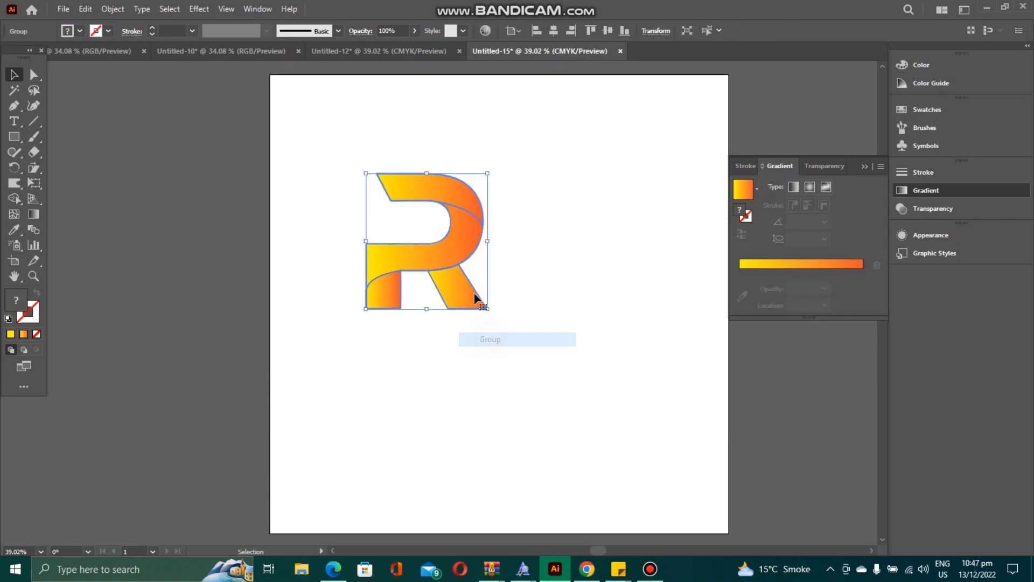
left_click(522, 272)
- Try moving the grouped R toward the artboard's upper-left corner and step back through the history
left_click_drag(468, 238, 419, 216)
left_click(516, 234)
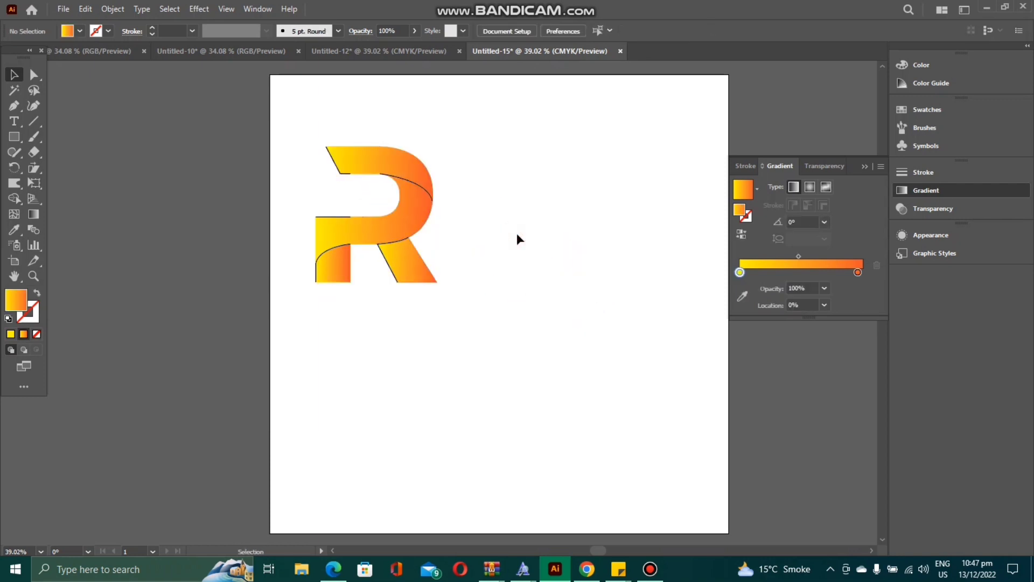
key("ctrl+z")
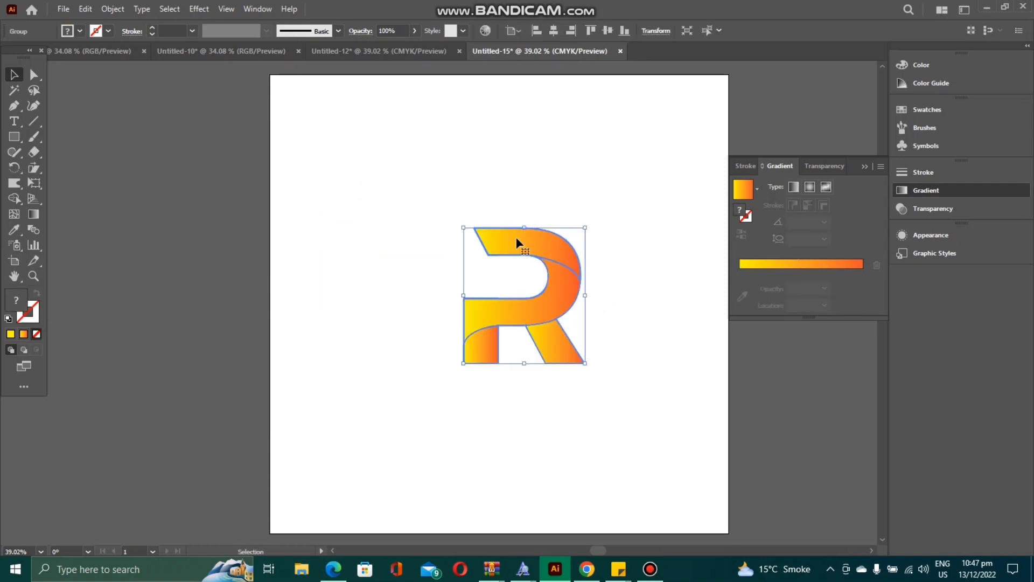
key("ctrl+shift+z")
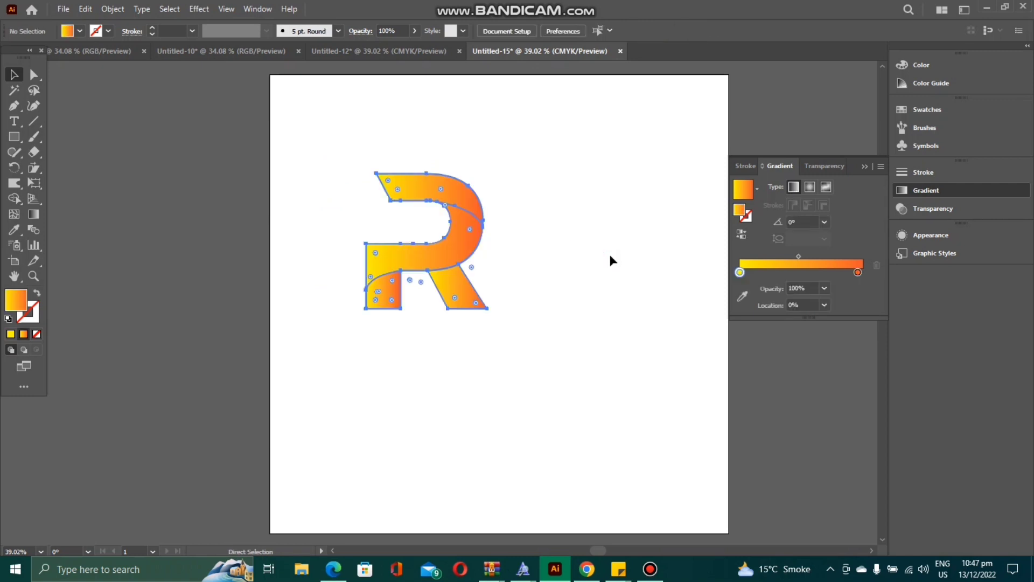
left_click(507, 270)
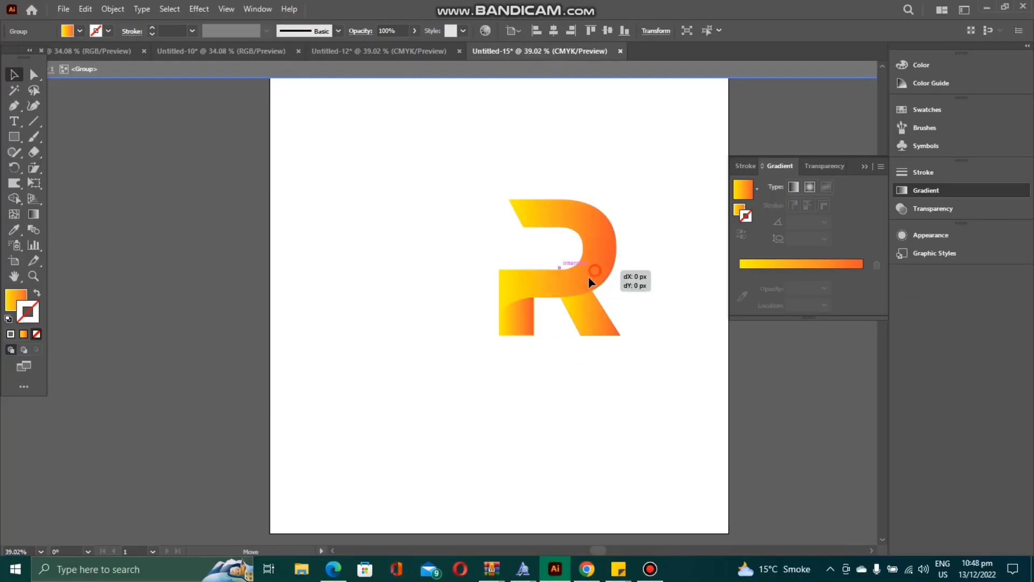
- Reposition the R in the upper middle of the artboard, leaving isolation mode along the way
left_click_drag(588, 276, 484, 271)
double_click(613, 322)
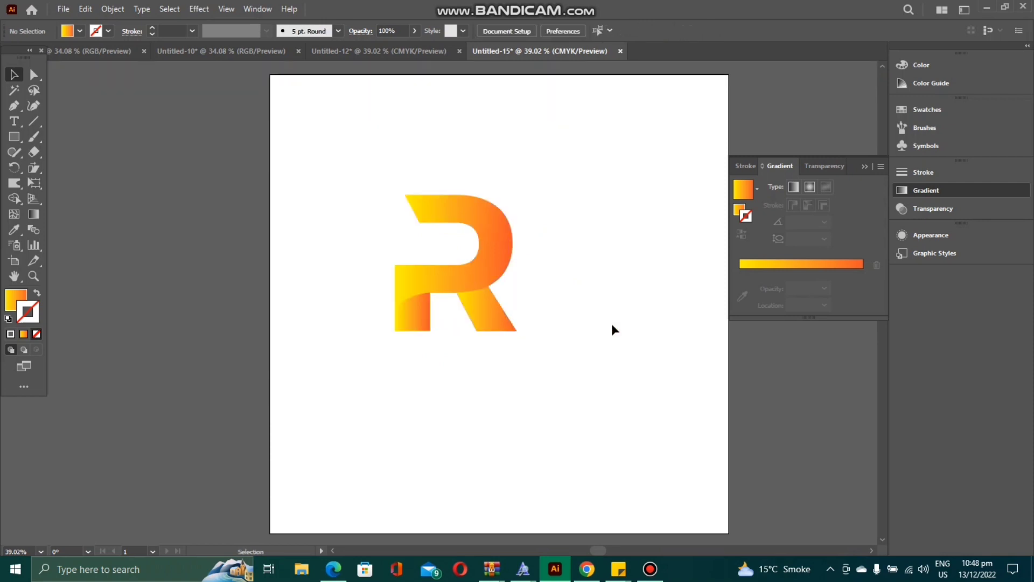
left_click_drag(386, 151, 510, 319)
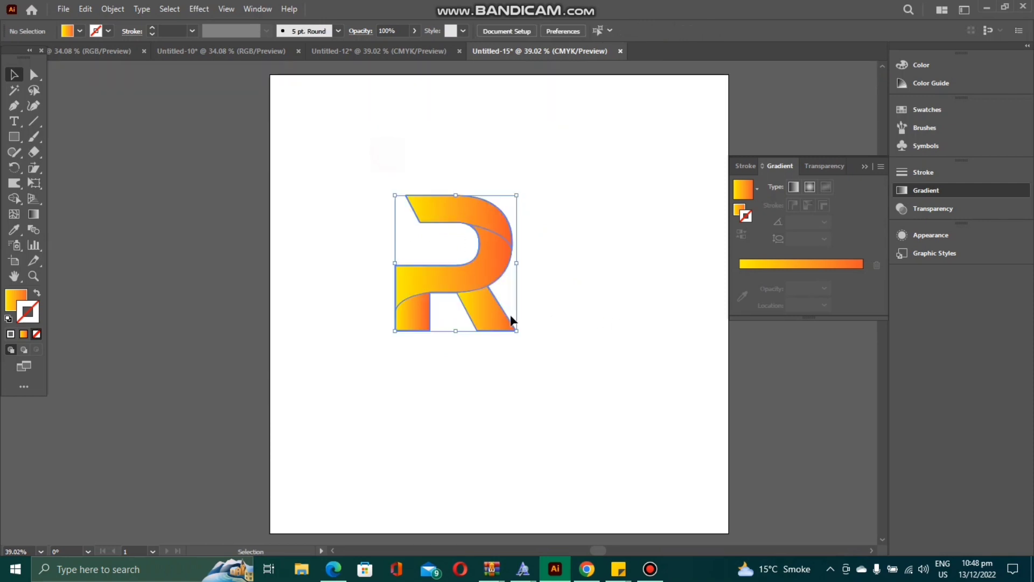
left_click_drag(501, 262, 503, 233)
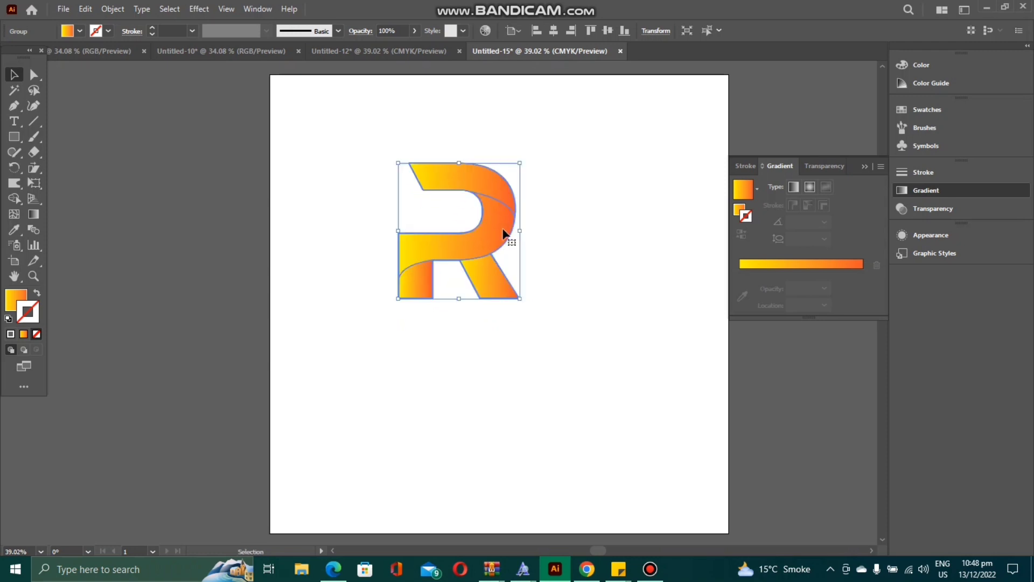
- Isolate the R group and outline all its parts with a 2 pt black stroke
double_click(507, 207)
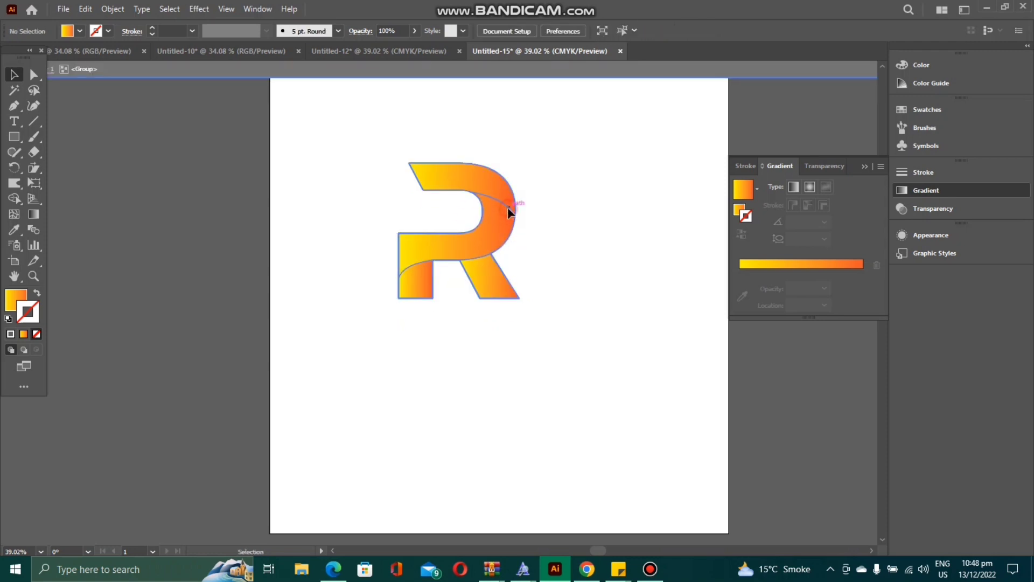
left_click(507, 207)
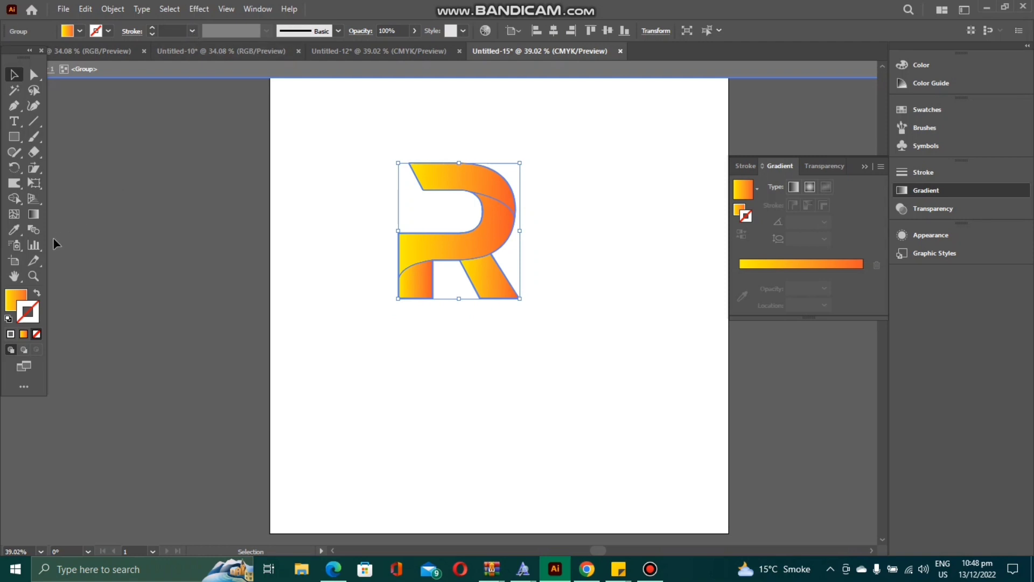
double_click(28, 313)
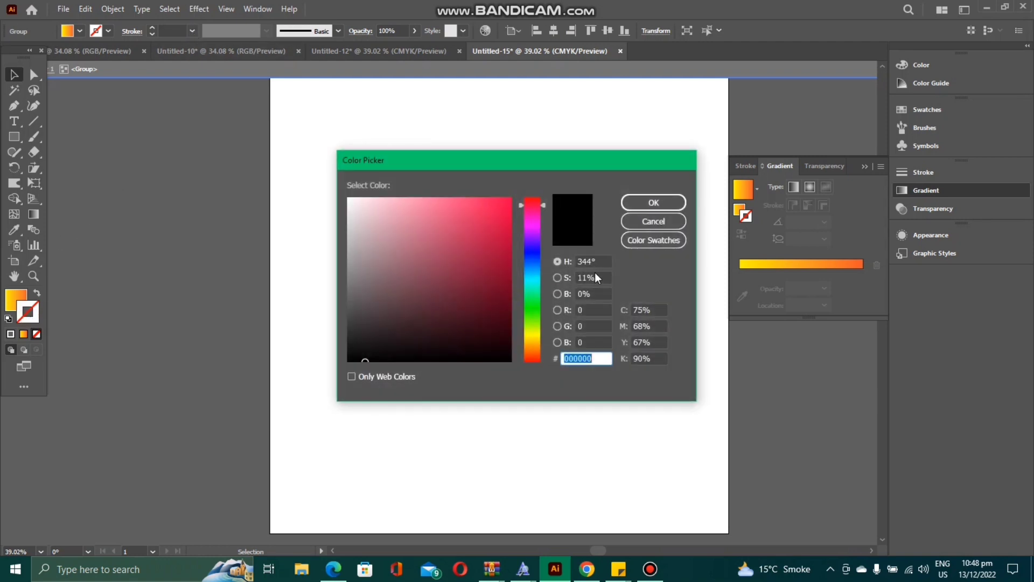
left_click(666, 203)
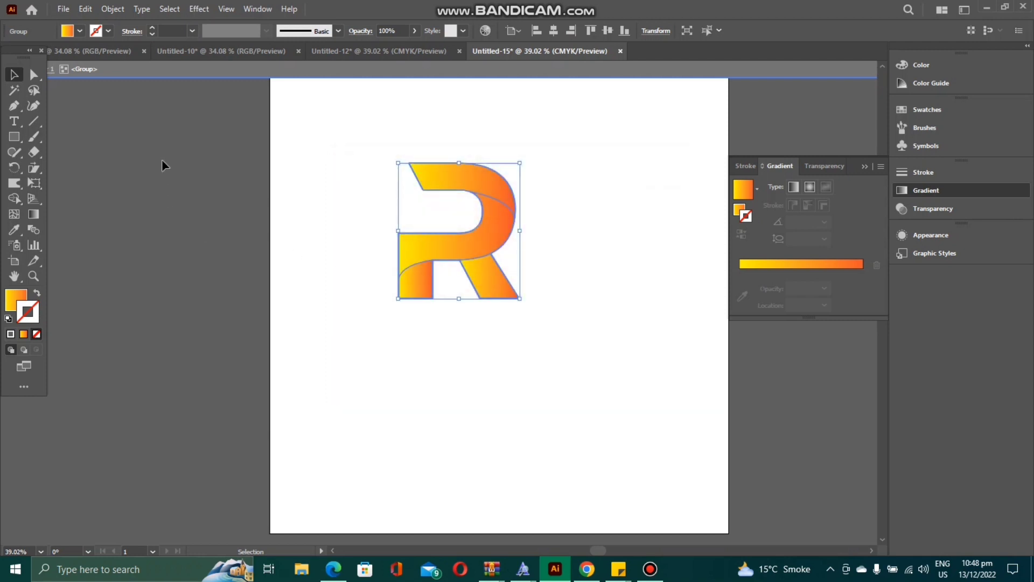
left_click(108, 31)
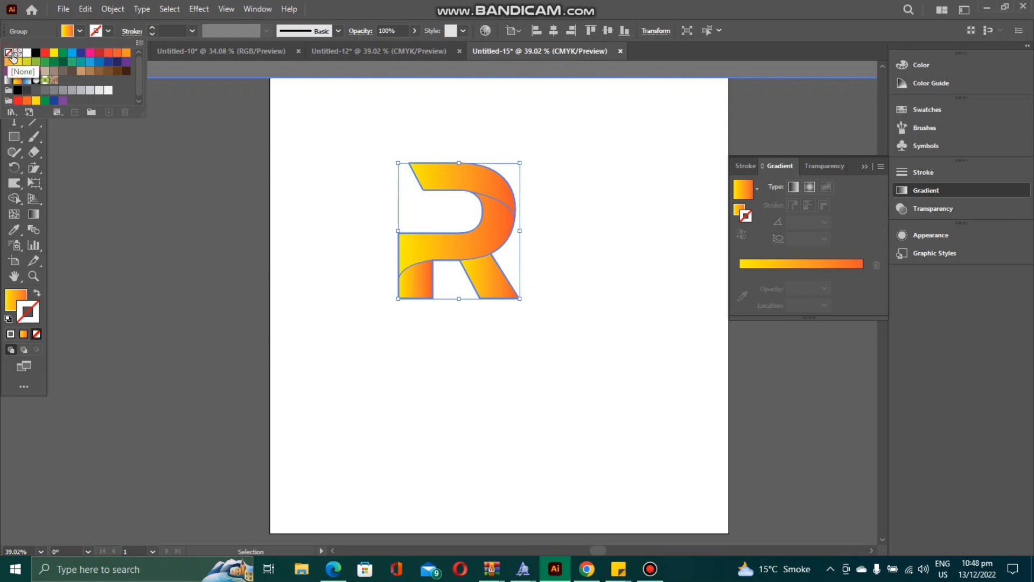
left_click(35, 53)
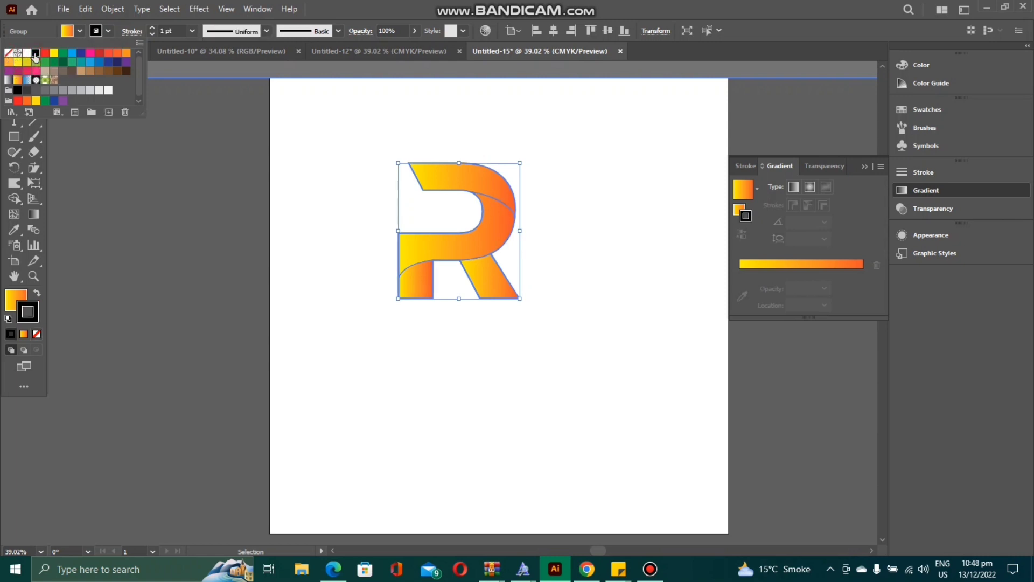
left_click(193, 30)
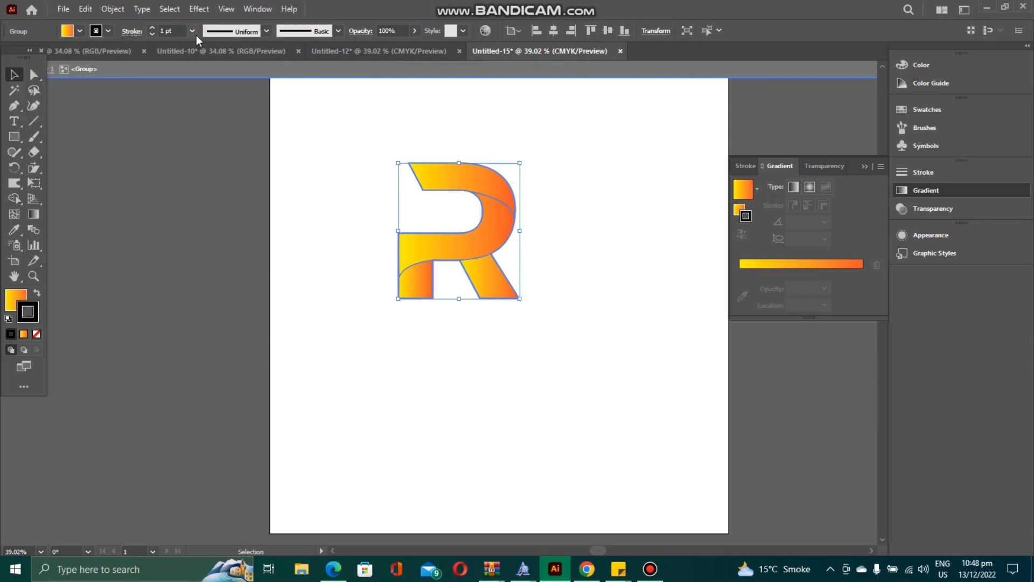
left_click(200, 96)
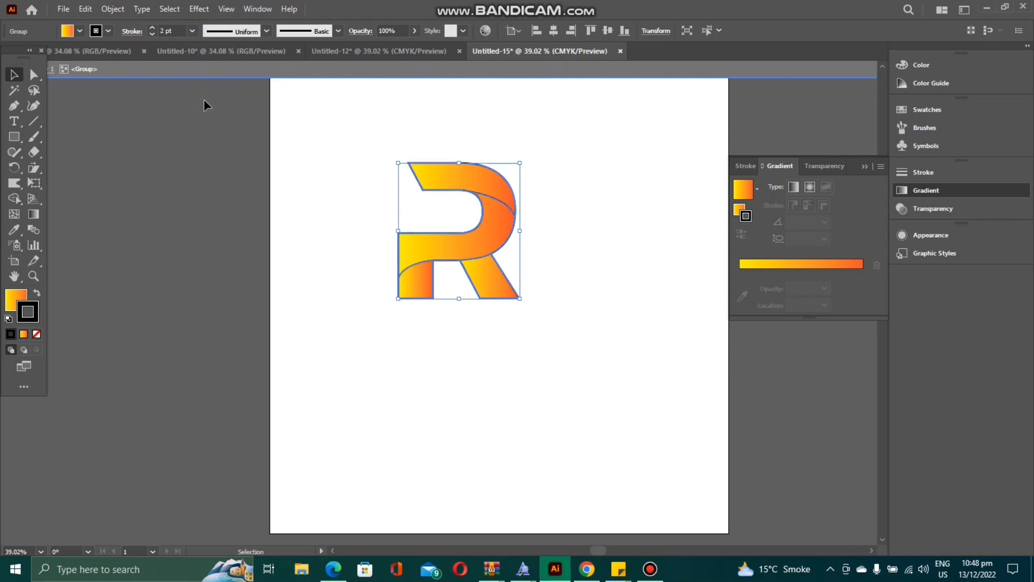
left_click(376, 172)
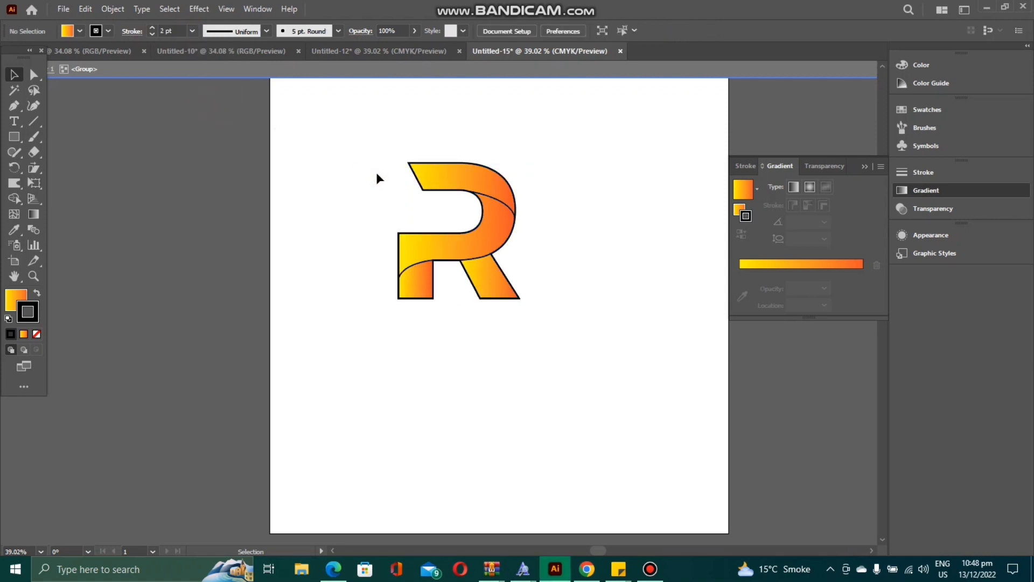
- Try a red-orange stroke colour with nothing selected
left_click(108, 31)
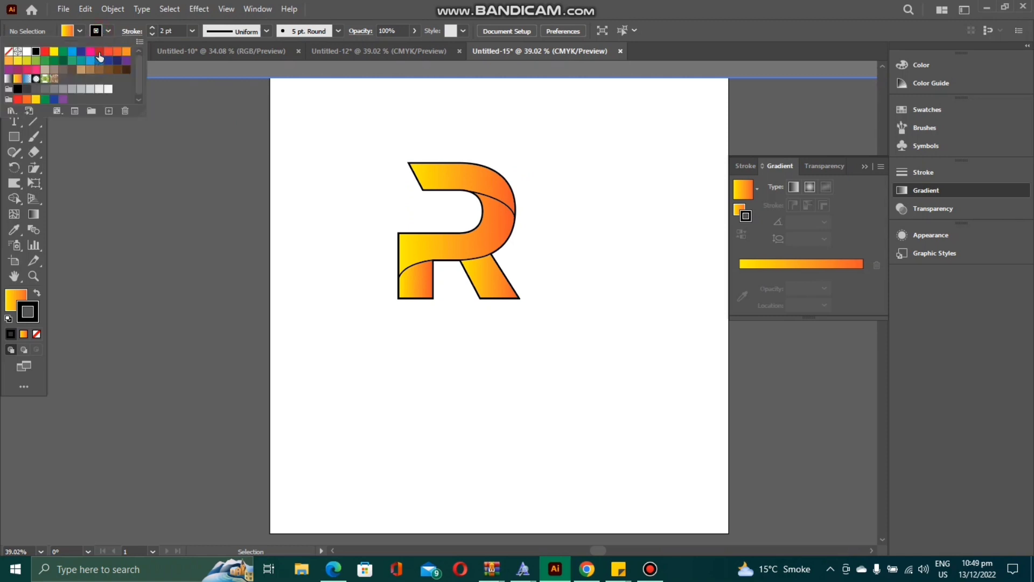
left_click(108, 52)
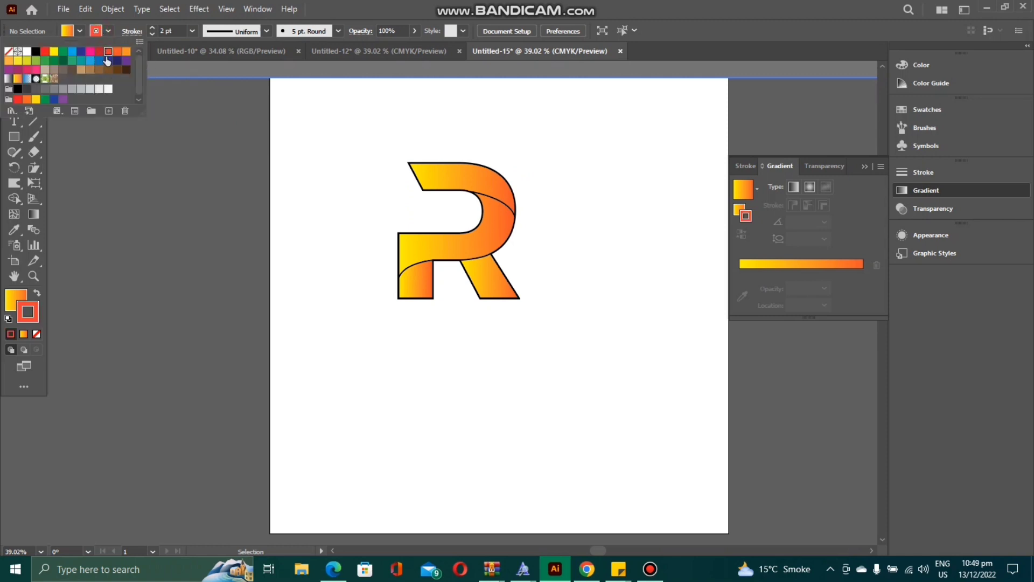
left_click(278, 141)
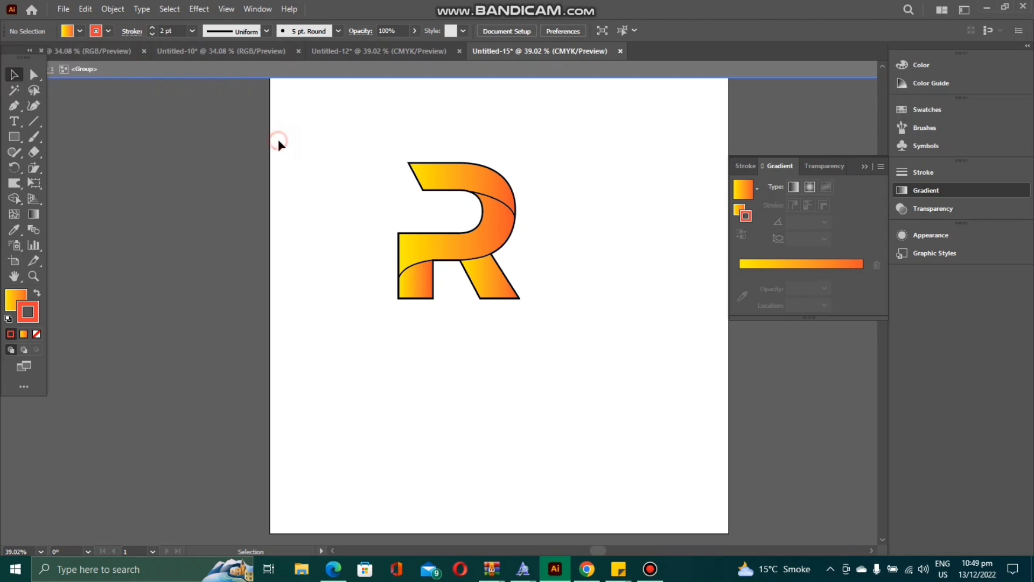
- Select the whole R in the isolated group and change its stroke colour to orange
left_click_drag(421, 150, 506, 259)
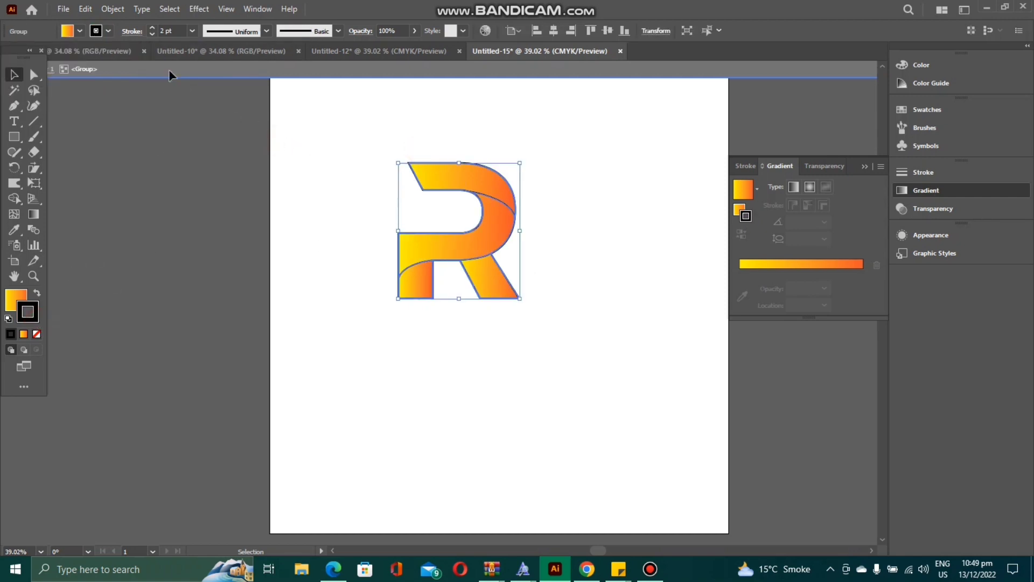
left_click(95, 34)
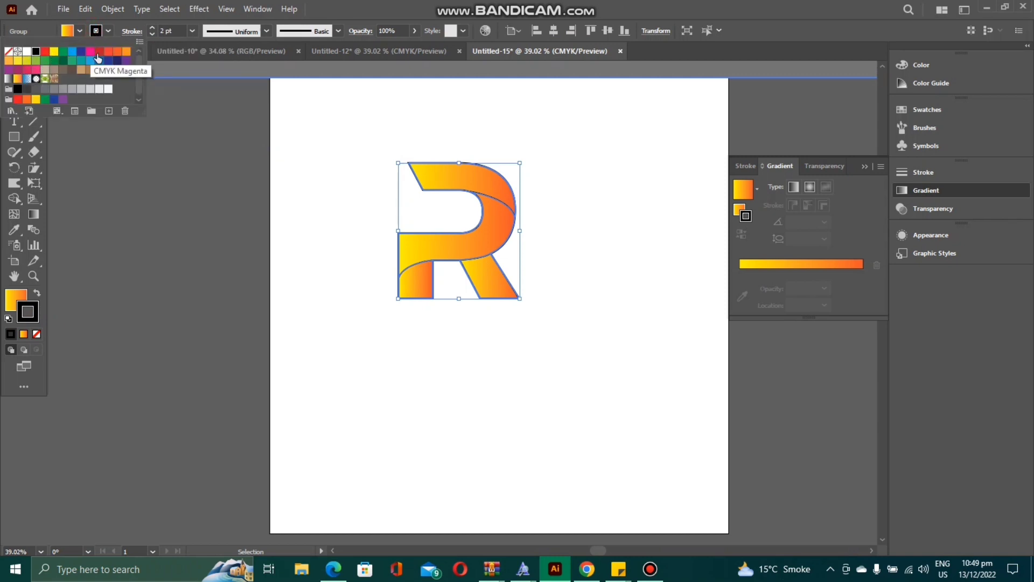
left_click(116, 56)
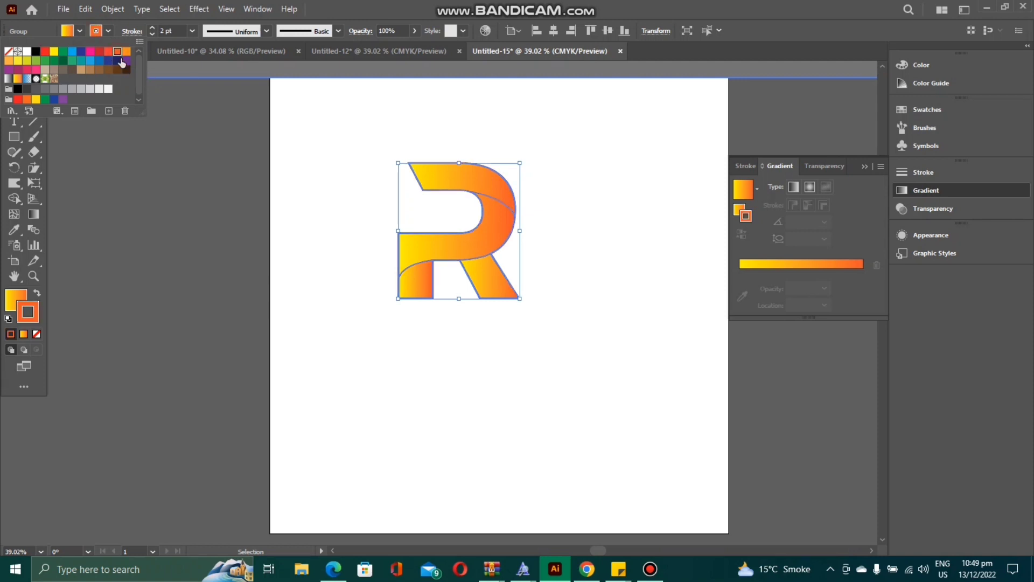
left_click(315, 170)
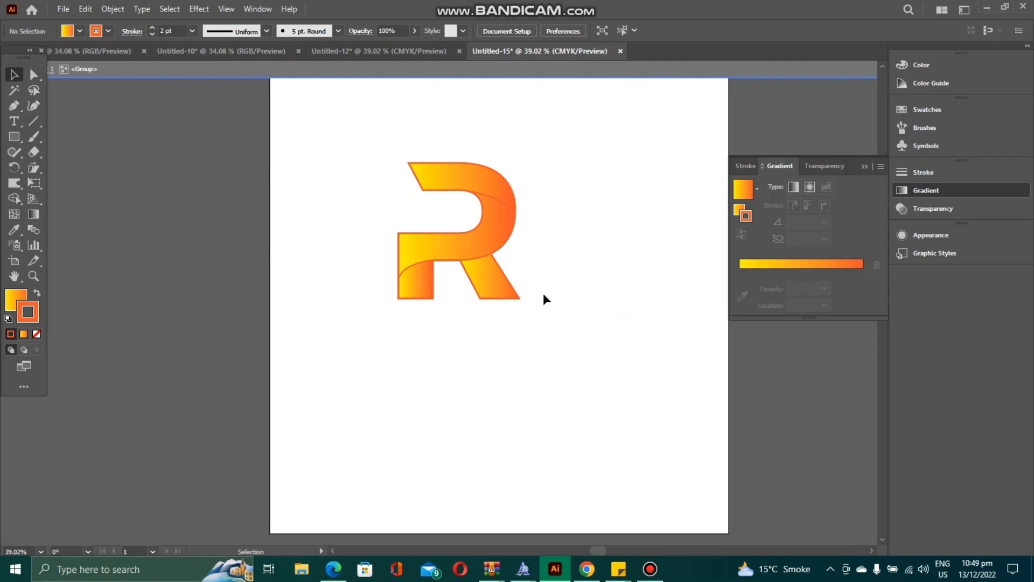
left_click_drag(383, 164, 574, 325)
left_click(574, 325)
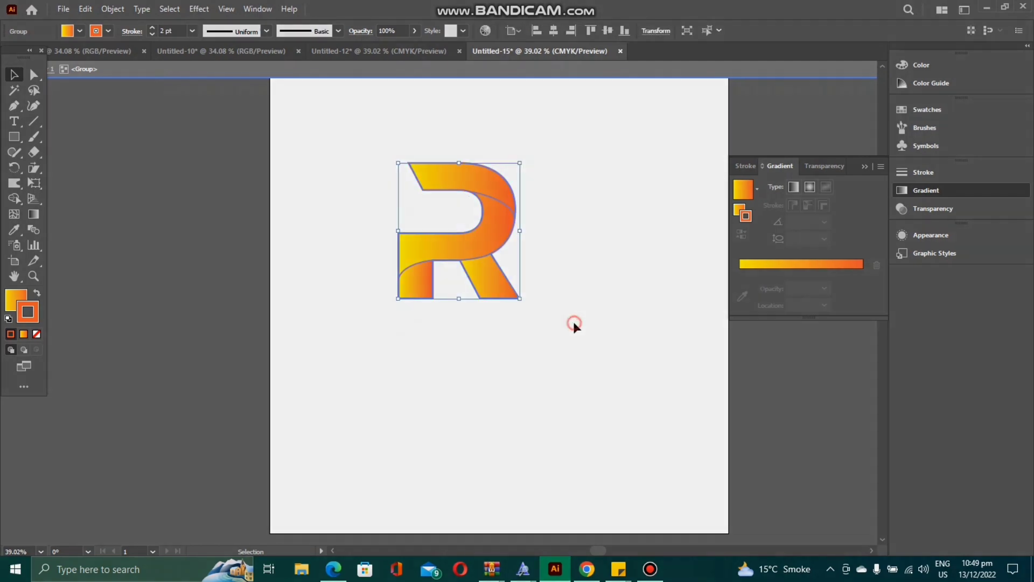